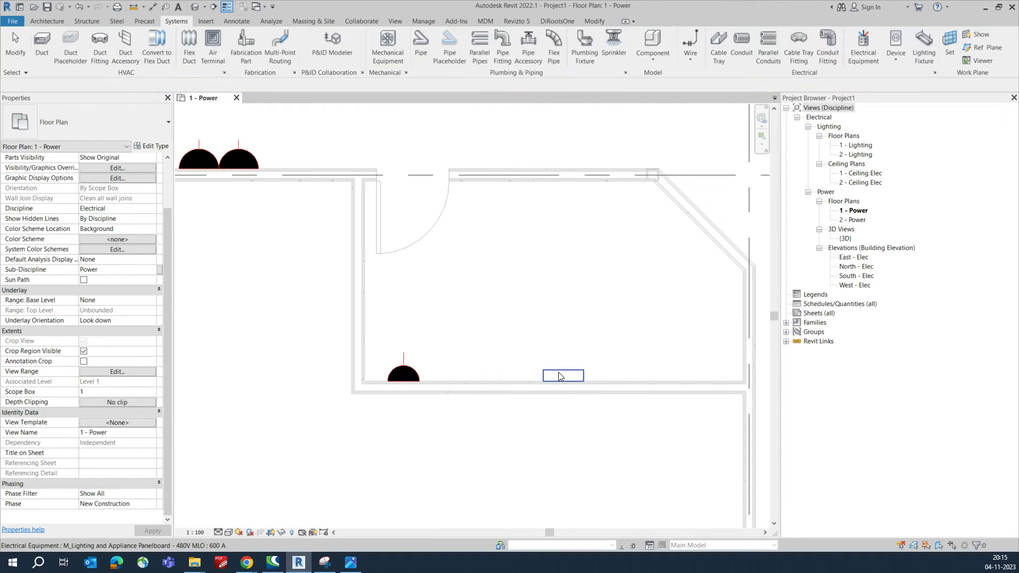
Place the M_Lighting and Appliance Panelboard on the wall, then test a Power circuit on the socket and cancel it
{"action": "left_click", "coordinate": [562, 375]}
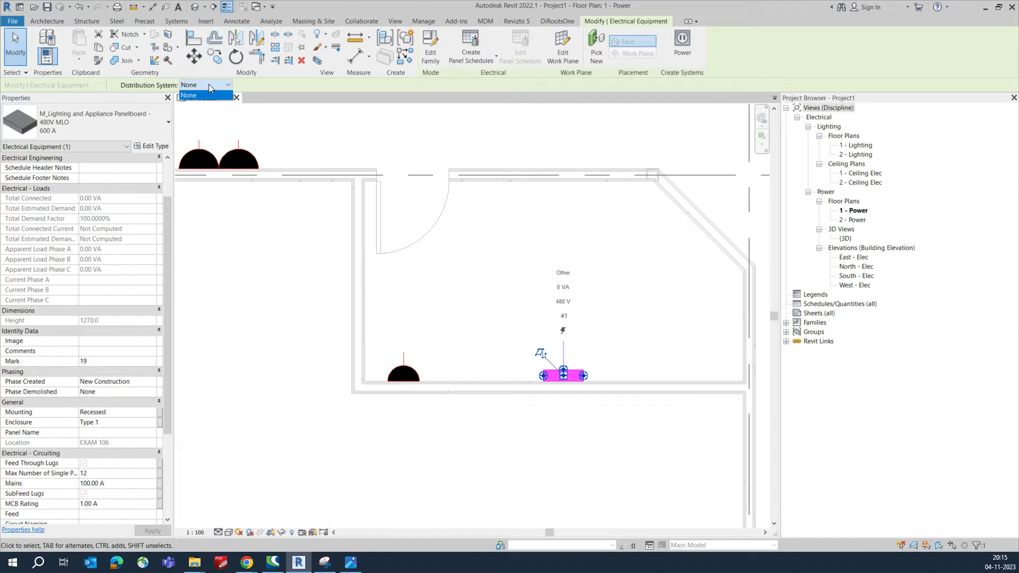
{"action": "left_click", "coordinate": [378, 416]}
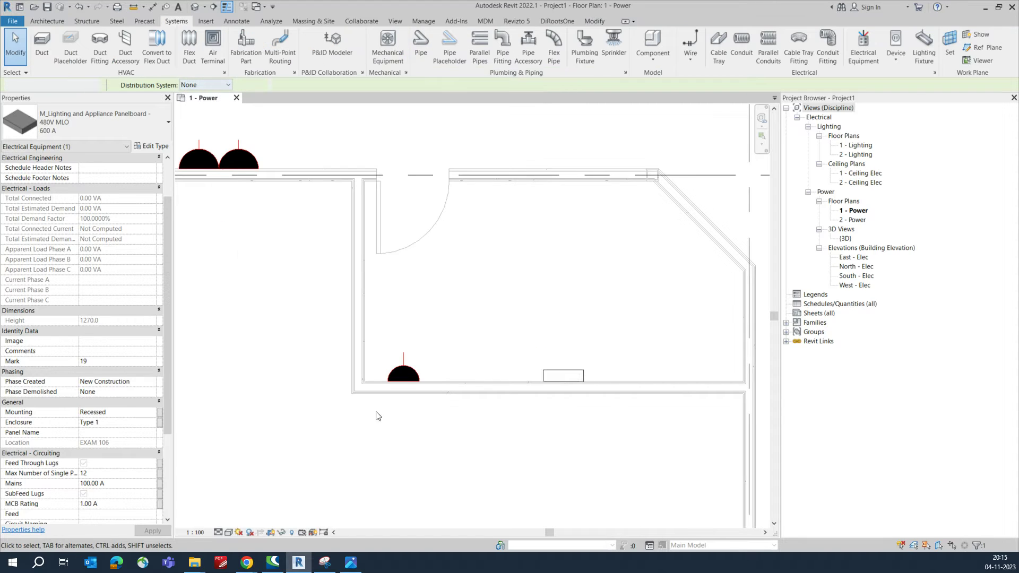
{"action": "left_click", "coordinate": [399, 369]}
{"action": "left_click", "coordinate": [578, 41]}
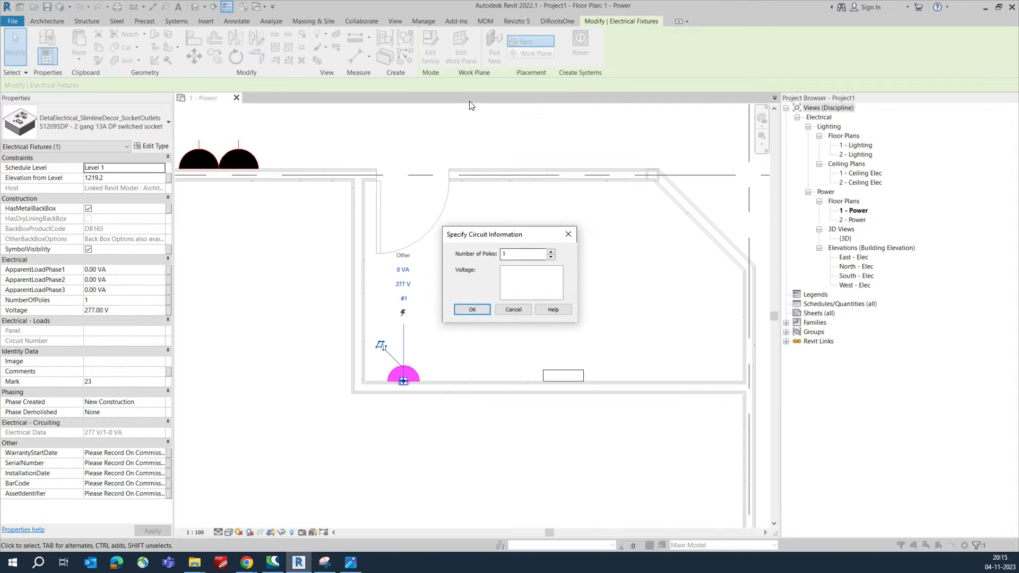
{"action": "left_click", "coordinate": [512, 310]}
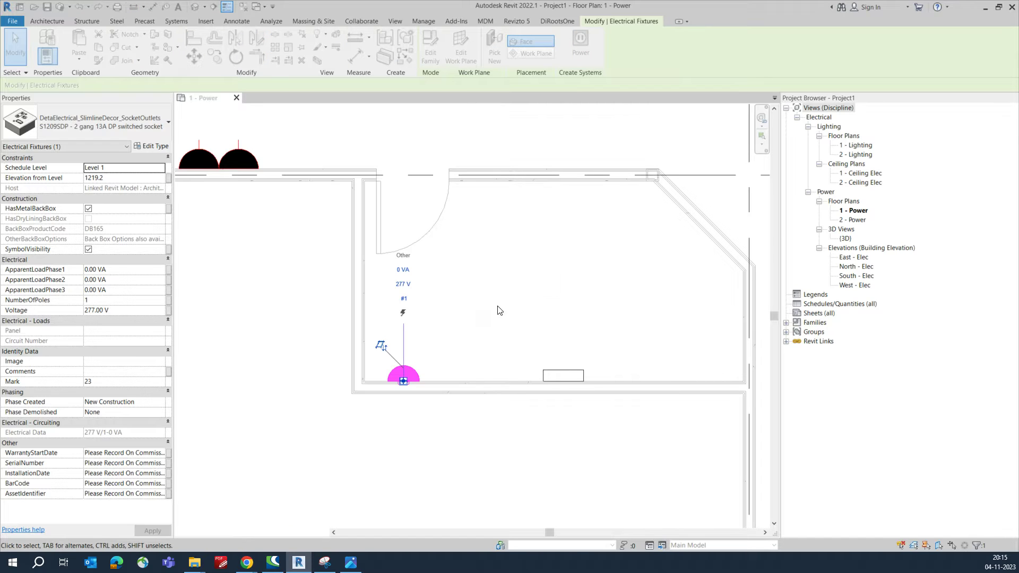
{"action": "left_click", "coordinate": [517, 365]}
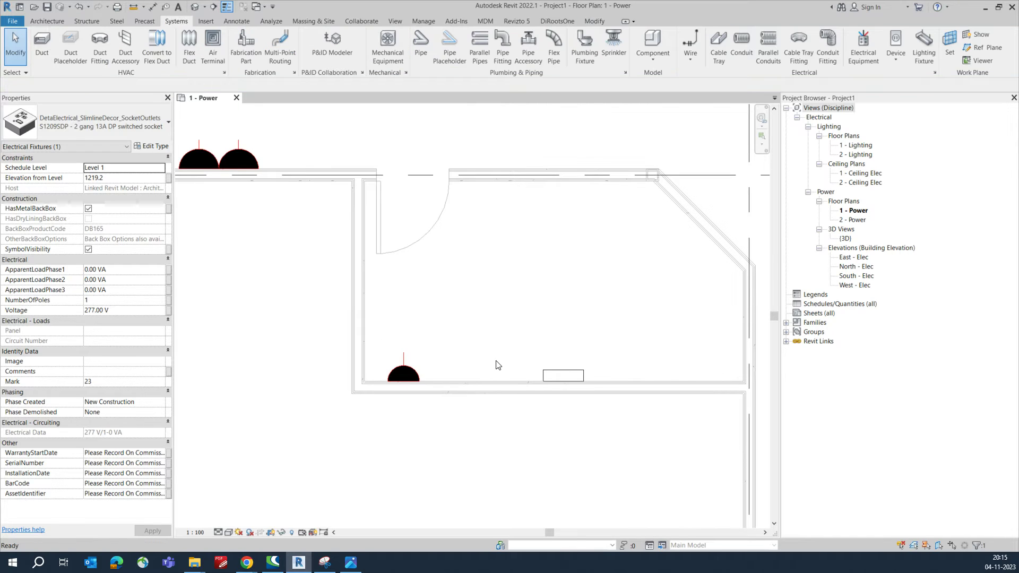
Zoom out to the whole power floor plan and bring up the Manage tab's MEP Settings list
{"action": "left_click", "coordinate": [563, 375]}
{"action": "left_click", "coordinate": [614, 422]}
{"action": "scroll", "coordinate": [536, 346], "scroll_direction": "down", "scroll_amount": 5}
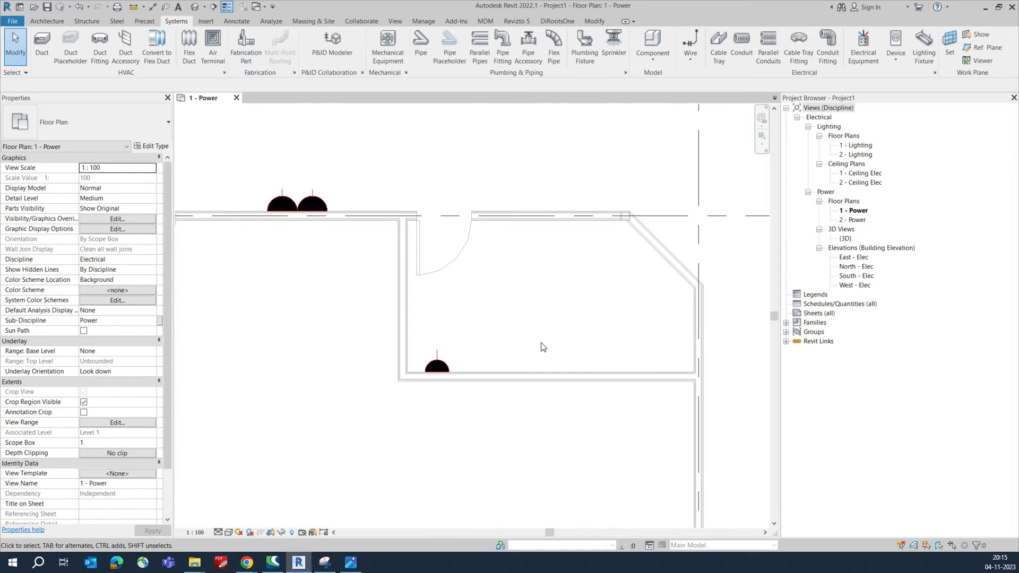
{"action": "scroll", "coordinate": [536, 346], "scroll_direction": "down", "scroll_amount": 3}
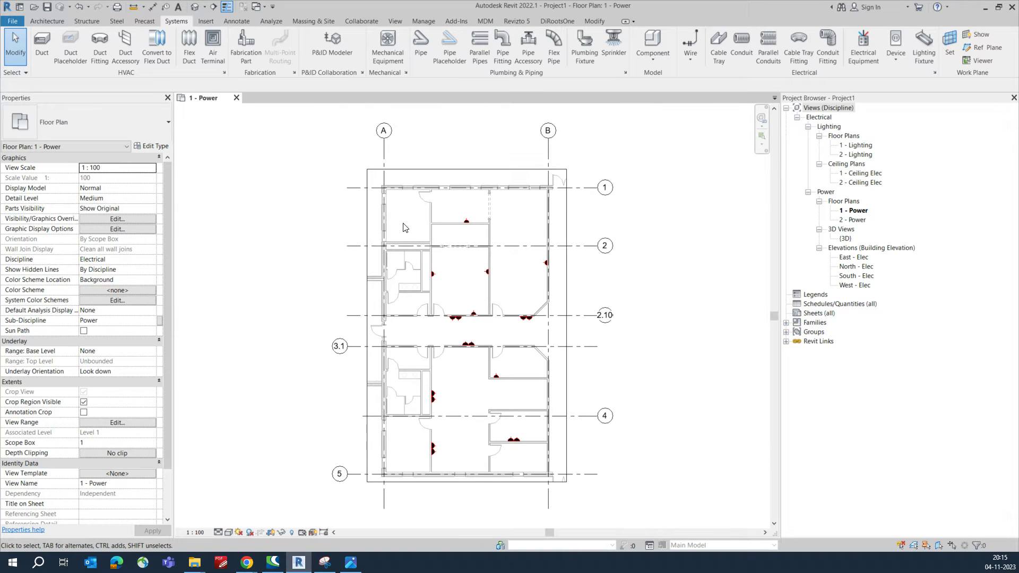
{"action": "left_click", "coordinate": [423, 22]}
{"action": "left_click", "coordinate": [356, 47]}
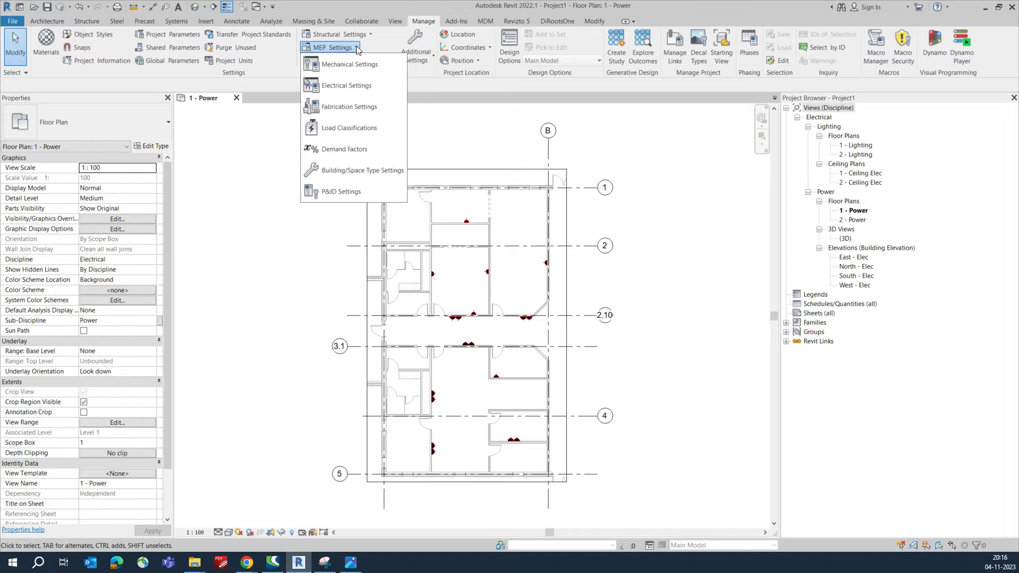
Browse Electrical Settings' wiring, correction factor and distribution pages, ending on the empty Voltage Definitions list
{"action": "left_click", "coordinate": [338, 87]}
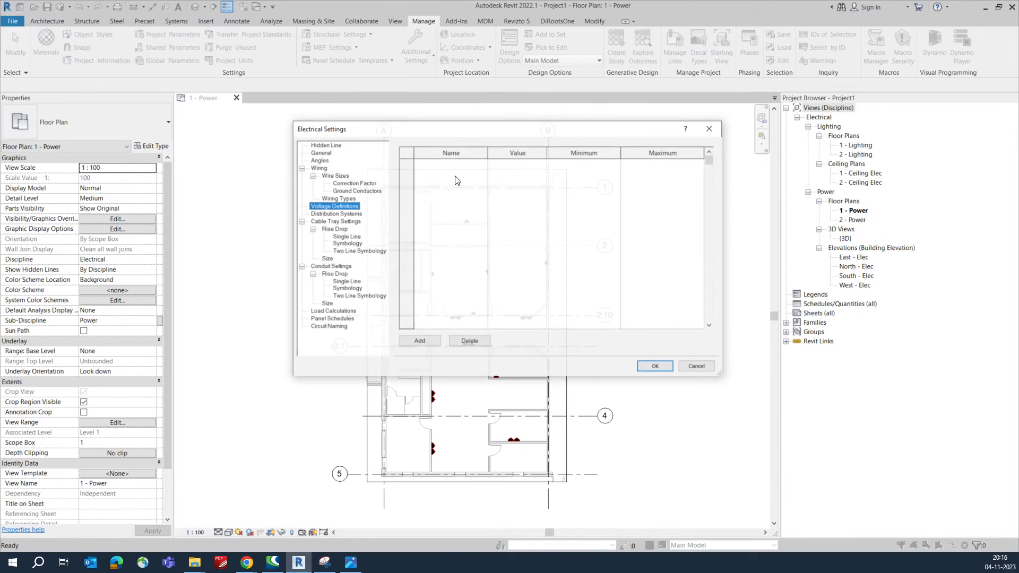
{"action": "left_click", "coordinate": [323, 195]}
{"action": "left_click", "coordinate": [344, 186]}
{"action": "left_click", "coordinate": [341, 178]}
{"action": "left_click", "coordinate": [325, 194]}
{"action": "left_click", "coordinate": [325, 201]}
{"action": "left_click", "coordinate": [318, 209]}
{"action": "left_click", "coordinate": [320, 202]}
{"action": "left_click", "coordinate": [317, 210]}
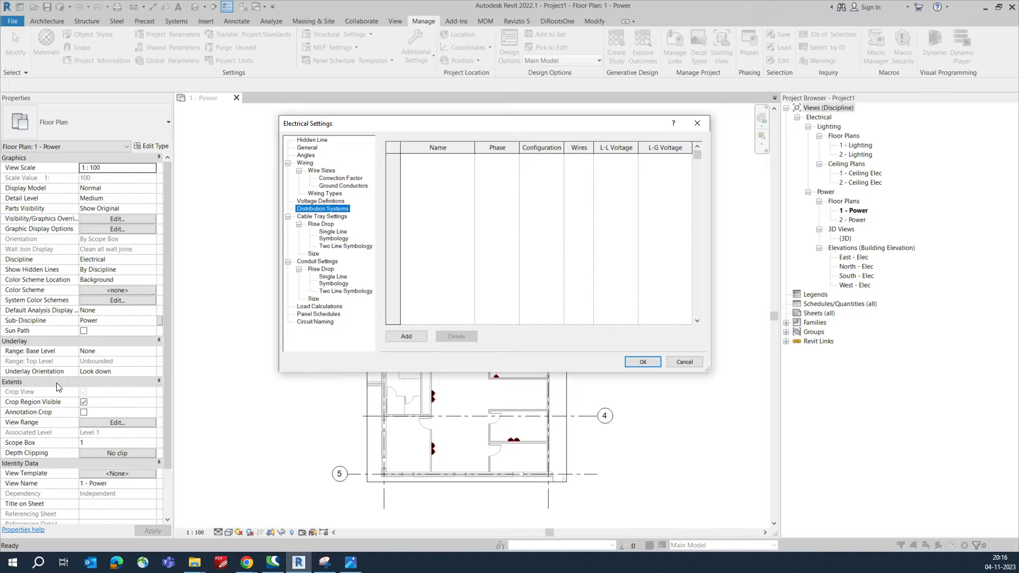
{"action": "left_click", "coordinate": [351, 562]}
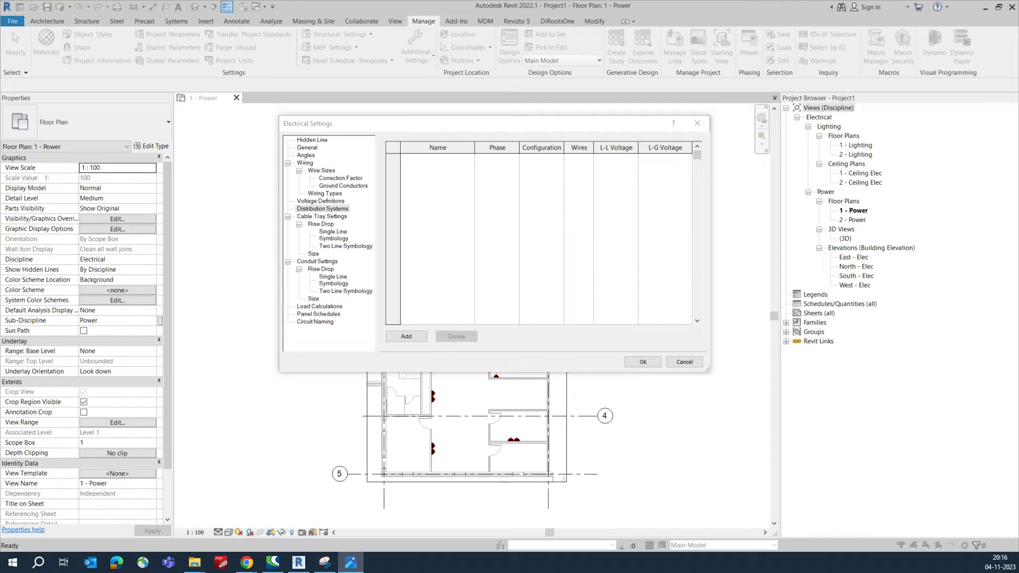
{"action": "left_click", "coordinate": [322, 211]}
{"action": "left_click", "coordinate": [323, 201]}
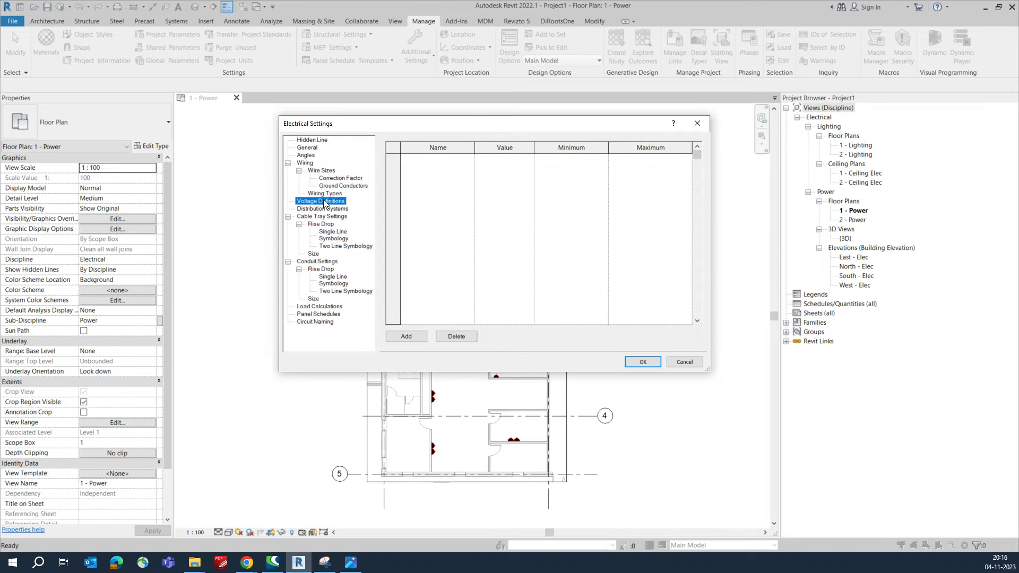
Add voltage definition 120 with value 120 V, minimum 110 V and maximum 130 V
{"action": "left_click", "coordinate": [405, 336]}
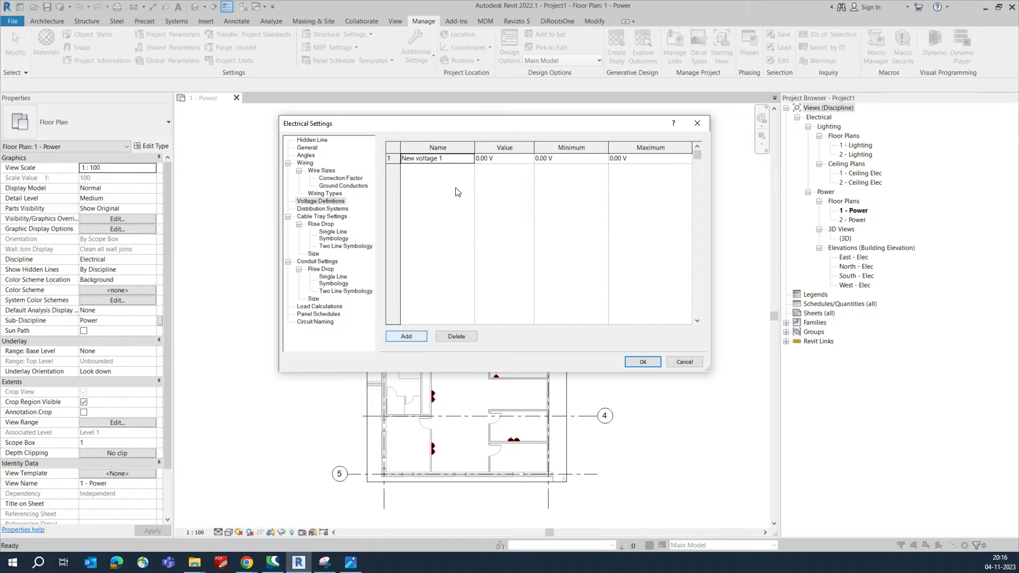
{"action": "left_click", "coordinate": [460, 158]}
{"action": "type", "text": "120"}
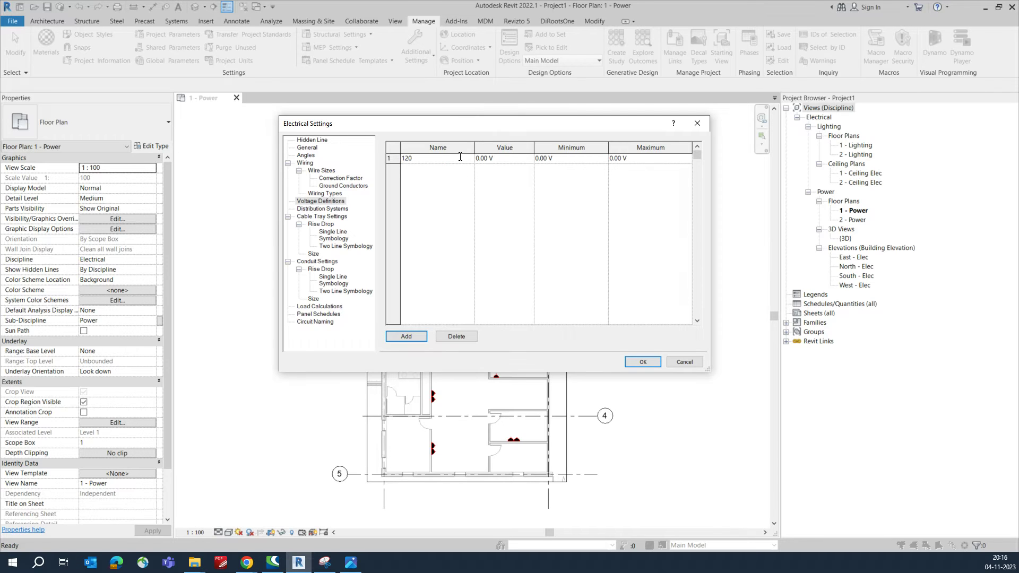
{"action": "left_click", "coordinate": [504, 158]}
{"action": "type", "text": "1"}
{"action": "left_click", "coordinate": [567, 162]}
{"action": "type", "text": "110"}
{"action": "left_click", "coordinate": [639, 160]}
{"action": "type", "text": "130"}
{"action": "left_click", "coordinate": [586, 220]}
Add voltage definition 208 with value 208 V, minimum 200 V and maximum 220 V
{"action": "left_click", "coordinate": [406, 337]}
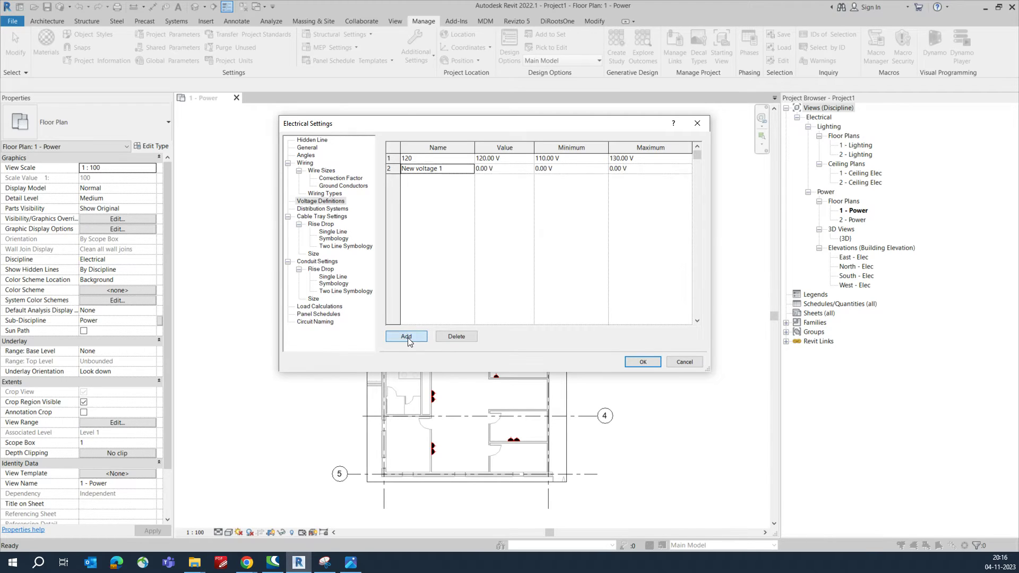
{"action": "left_click", "coordinate": [458, 169]}
{"action": "type", "text": "208"}
{"action": "left_click", "coordinate": [512, 168]}
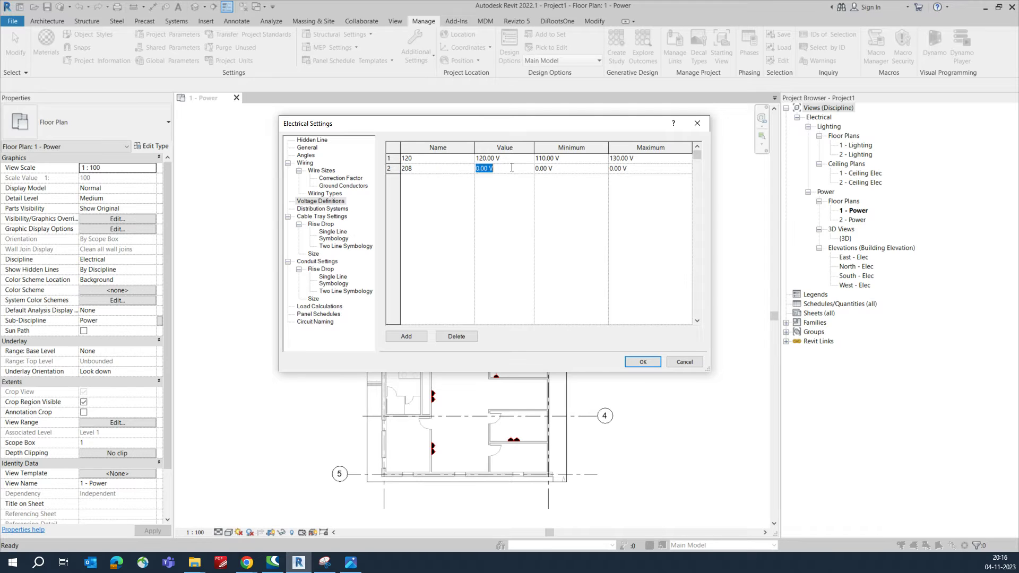
{"action": "type", "text": "208"}
{"action": "left_click", "coordinate": [570, 168]}
{"action": "type", "text": "200"}
{"action": "left_click", "coordinate": [638, 169]}
{"action": "type", "text": "220"}
Add voltage definition 240 with value 240 V, minimum 220 V and maximum 250 V
{"action": "left_click", "coordinate": [408, 338]}
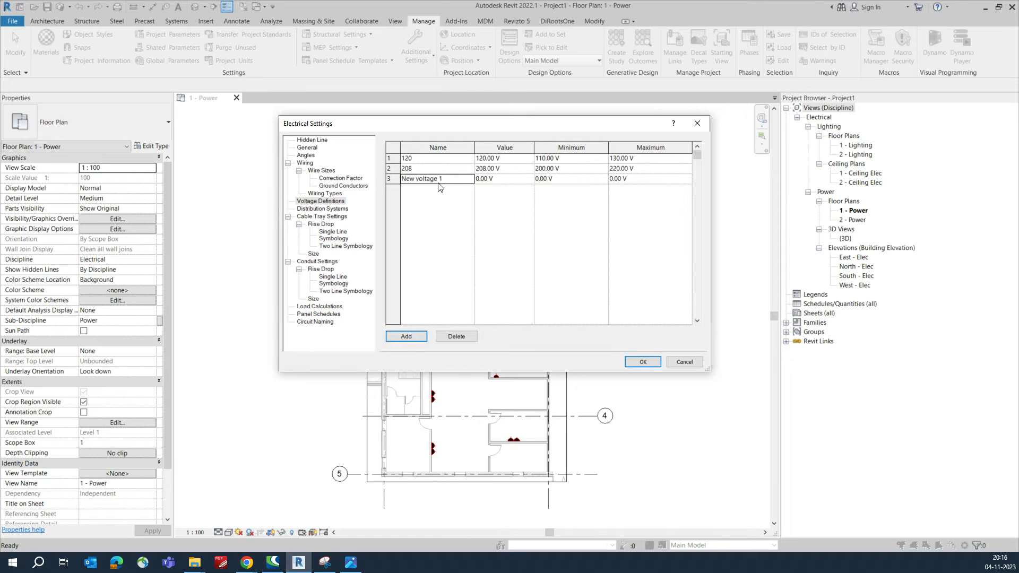
{"action": "left_click", "coordinate": [454, 177]}
{"action": "type", "text": "2"}
{"action": "left_click", "coordinate": [508, 178]}
{"action": "type", "text": "24"}
{"action": "left_click", "coordinate": [561, 179]}
{"action": "type", "text": "220"}
{"action": "left_click", "coordinate": [636, 179]}
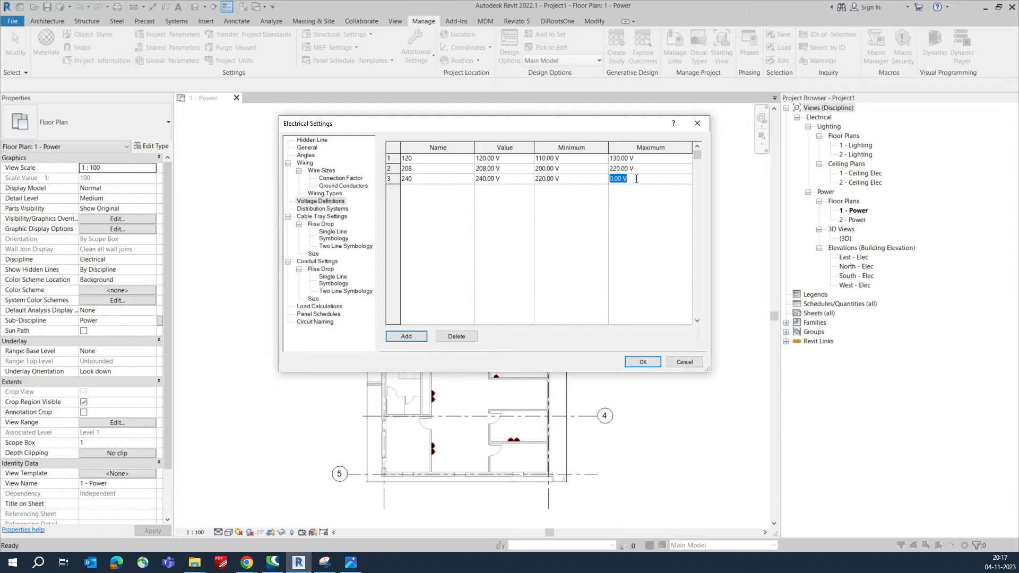
{"action": "type", "text": "25"}
{"action": "left_click", "coordinate": [406, 337]}
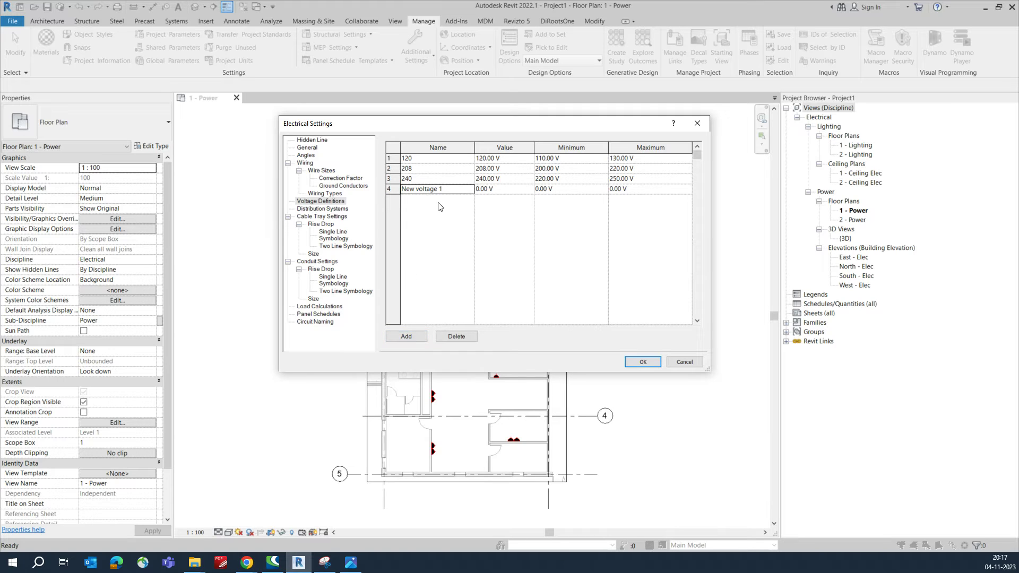
Fill the fourth row as voltage 277 with a 260–280 V range
{"action": "left_click", "coordinate": [453, 189]}
{"action": "type", "text": "277"}
{"action": "left_click", "coordinate": [511, 190]}
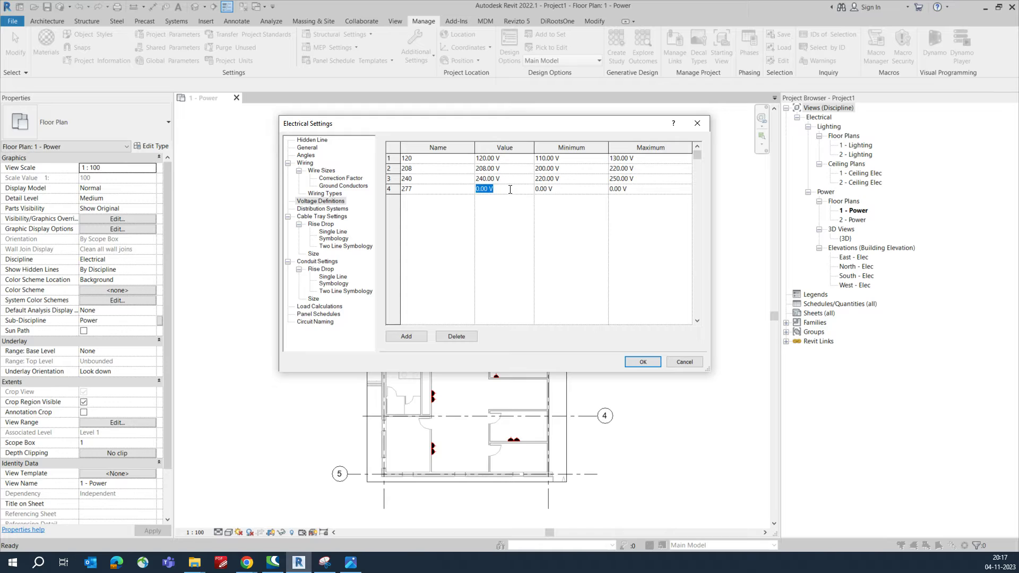
{"action": "type", "text": "277"}
{"action": "left_click", "coordinate": [559, 189]}
{"action": "type", "text": "260"}
{"action": "left_click", "coordinate": [635, 189]}
{"action": "type", "text": "2"}
Add voltage 480 with a 460–490 V range, then show the empty Distribution Systems page
{"action": "left_click", "coordinate": [406, 336]}
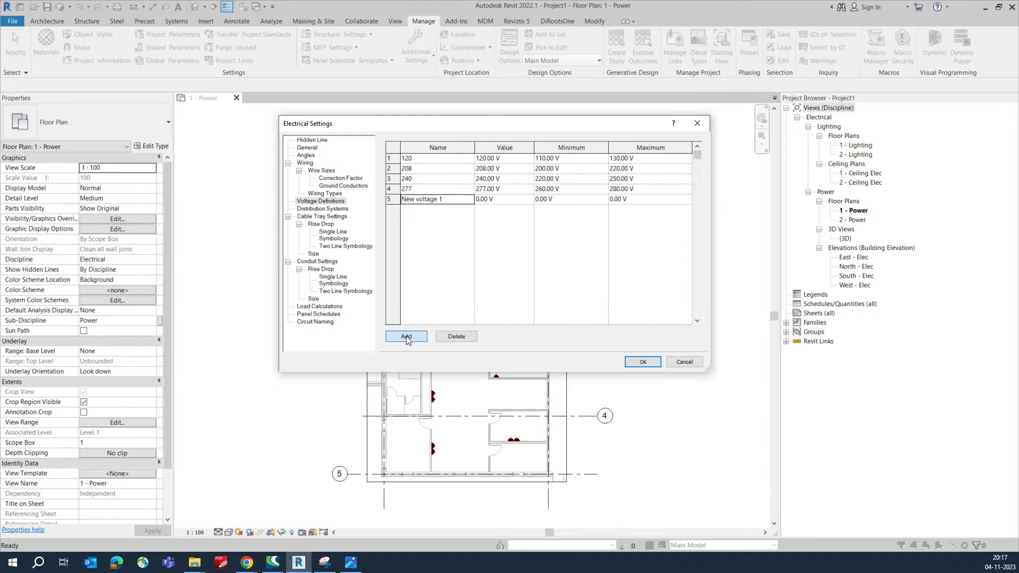
{"action": "left_click", "coordinate": [456, 198]}
{"action": "type", "text": "4"}
{"action": "left_click", "coordinate": [503, 196]}
{"action": "type", "text": "48"}
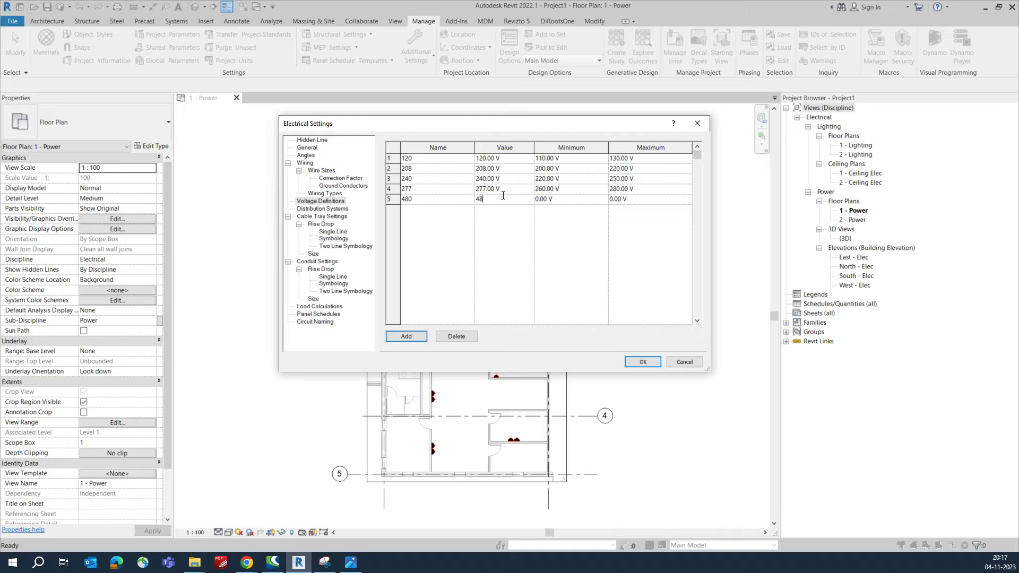
{"action": "left_click", "coordinate": [567, 201]}
{"action": "type", "text": "460"}
{"action": "left_click", "coordinate": [639, 199]}
{"action": "type", "text": "490"}
{"action": "key", "text": "Return"}
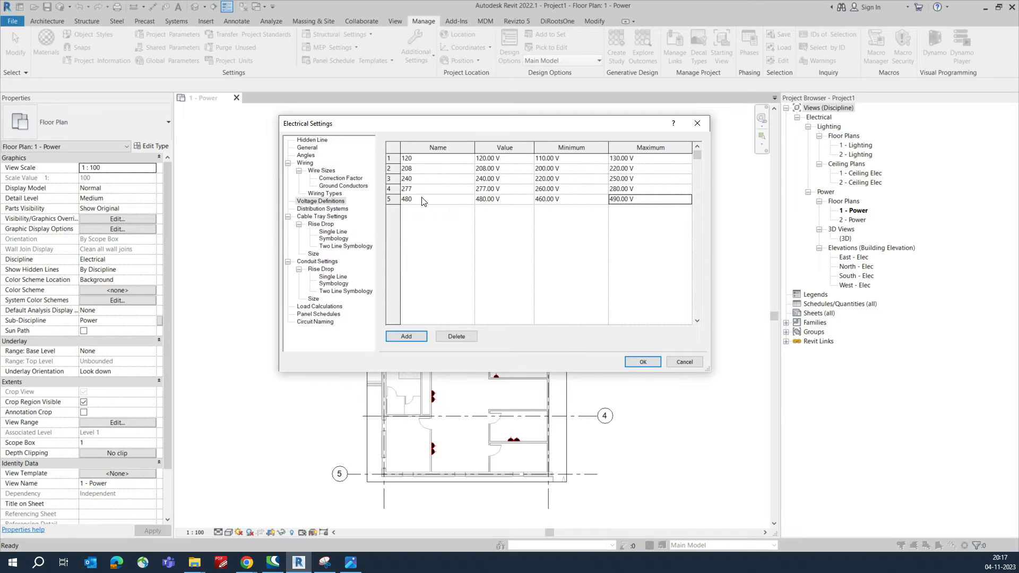
{"action": "left_click", "coordinate": [328, 211]}
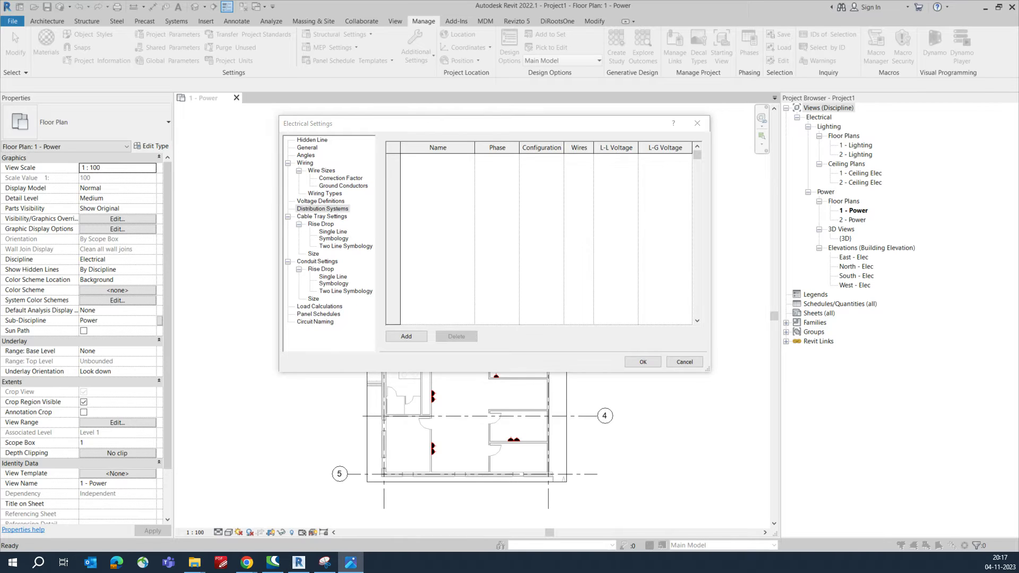
Add distribution system 120/208: three-phase, 4 wires, 208 V line-to-line, 120 V line-to-ground
{"action": "left_click", "coordinate": [406, 337]}
{"action": "left_click", "coordinate": [452, 158]}
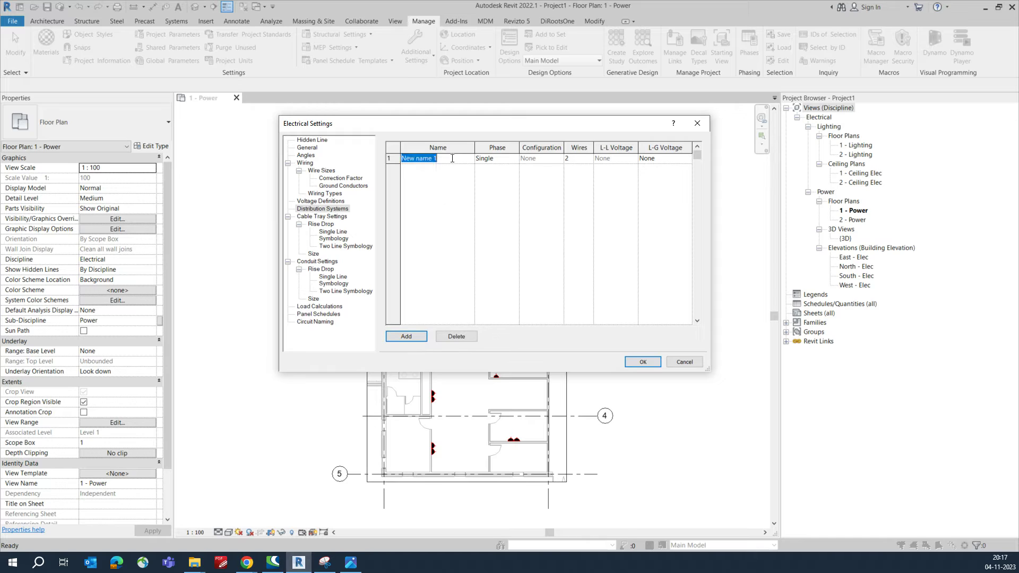
{"action": "type", "text": "120/208"}
{"action": "key", "text": "Return"}
{"action": "left_click", "coordinate": [506, 161]}
{"action": "left_click", "coordinate": [515, 159]}
{"action": "left_click", "coordinate": [492, 177]}
{"action": "left_click", "coordinate": [581, 160]}
{"action": "left_click", "coordinate": [589, 158]}
{"action": "left_click", "coordinate": [574, 178]}
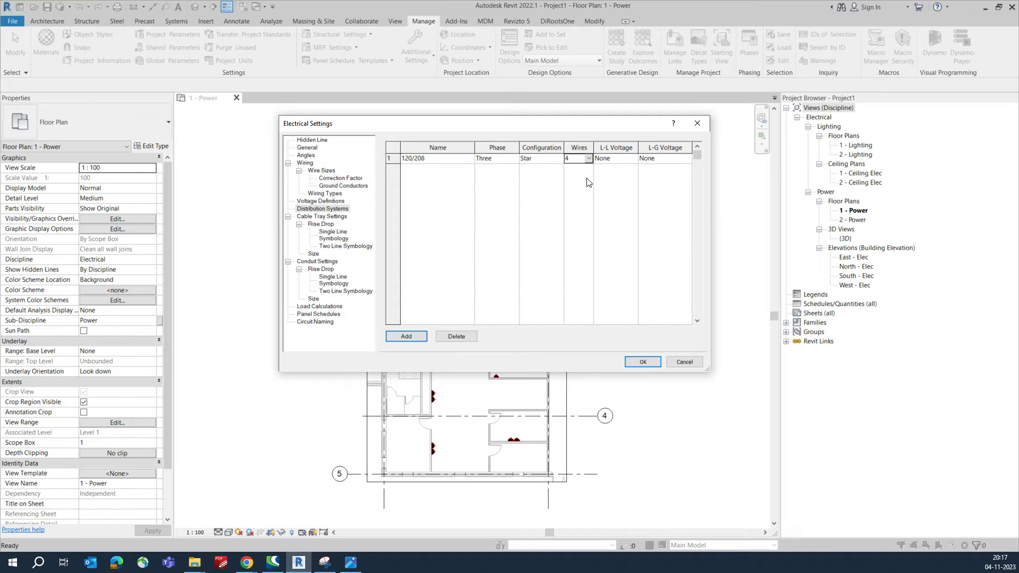
{"action": "left_click", "coordinate": [615, 158]}
{"action": "left_click", "coordinate": [633, 158]}
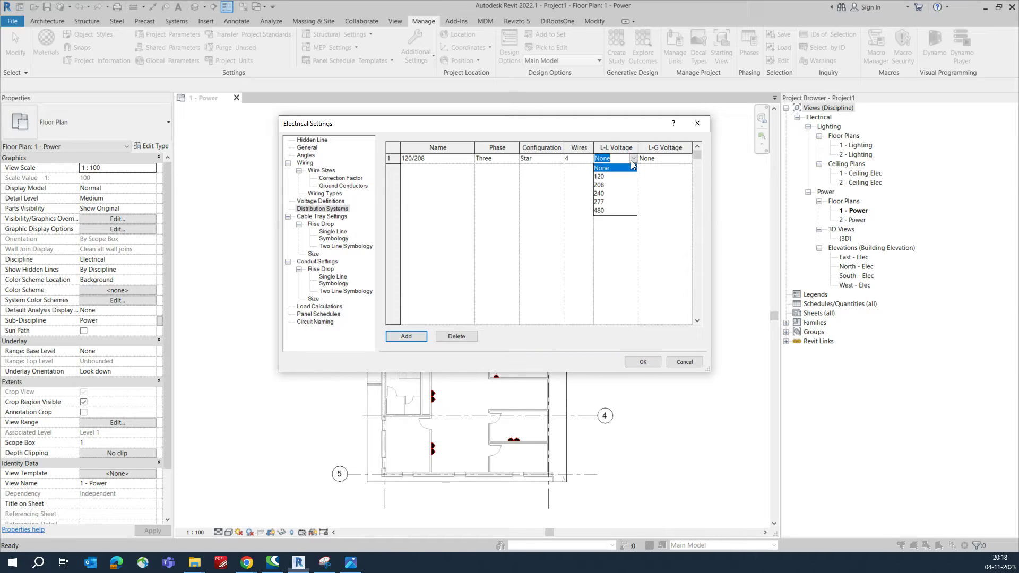
{"action": "left_click", "coordinate": [606, 185]}
{"action": "left_click", "coordinate": [666, 159]}
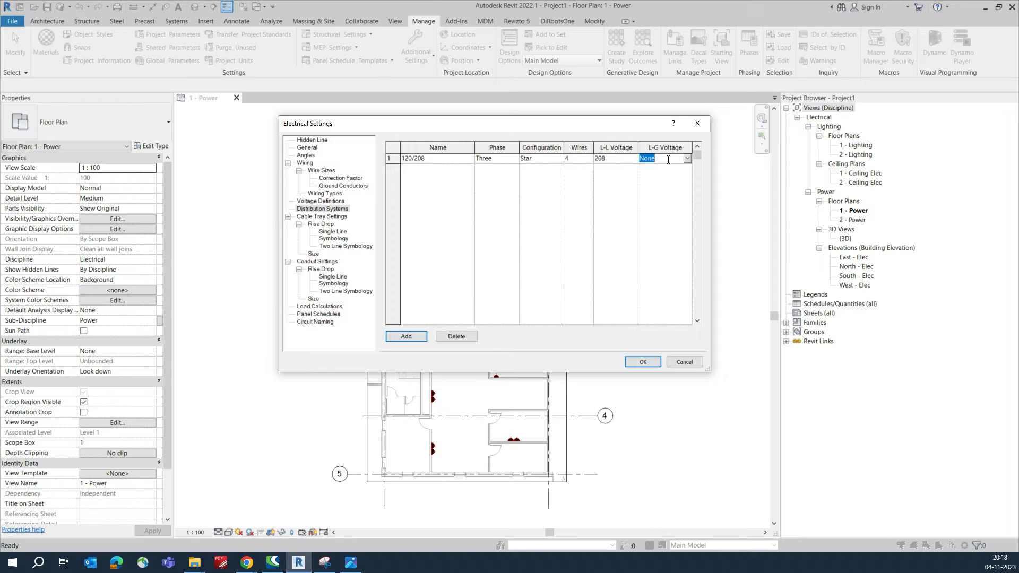
{"action": "left_click", "coordinate": [684, 160]}
{"action": "left_click", "coordinate": [649, 176]}
Add distribution system 120/240: single-phase, 3 wires, 240 V line-to-line, 120 V line-to-ground
{"action": "left_click", "coordinate": [405, 337]}
{"action": "left_click", "coordinate": [448, 171]}
{"action": "type", "text": "120/240"}
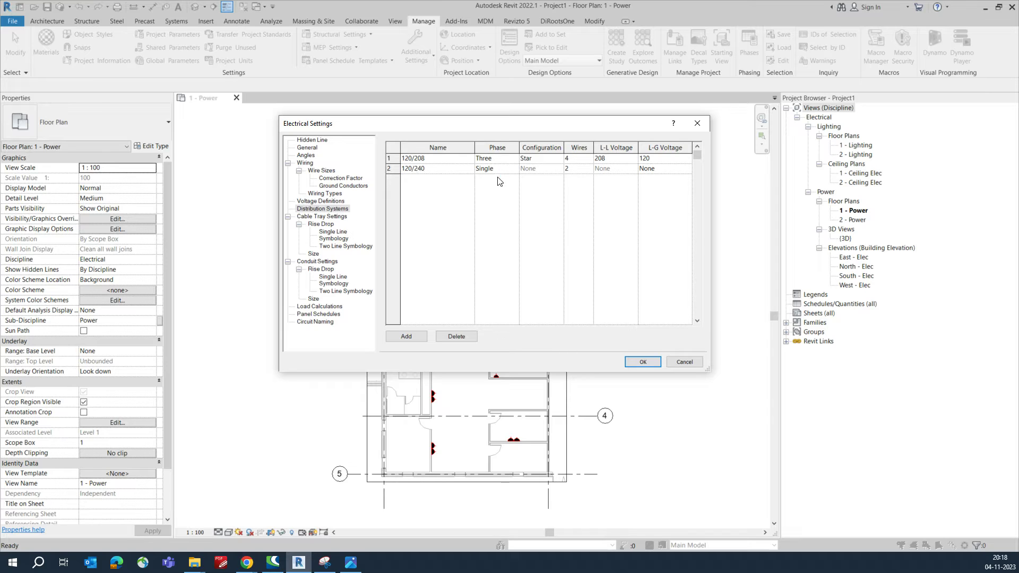
{"action": "left_click", "coordinate": [513, 174]}
{"action": "left_click", "coordinate": [581, 169]}
{"action": "left_click", "coordinate": [588, 168]}
{"action": "left_click", "coordinate": [576, 186]}
{"action": "left_click", "coordinate": [632, 170]}
{"action": "left_click", "coordinate": [633, 170]}
{"action": "left_click", "coordinate": [617, 198]}
{"action": "left_click", "coordinate": [667, 165]}
{"action": "left_click", "coordinate": [690, 169]}
{"action": "left_click", "coordinate": [646, 188]}
Add 480/277 as a three-phase, 4-wire system at 480 V / 277 V and confirm with OK
{"action": "left_click", "coordinate": [407, 337]}
{"action": "left_click", "coordinate": [442, 182]}
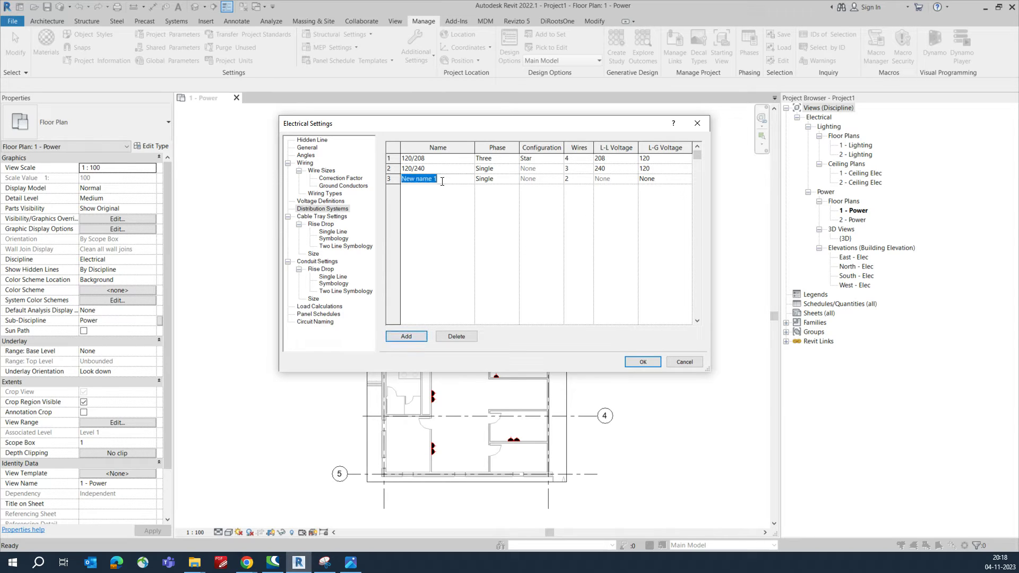
{"action": "type", "text": "480/277"}
{"action": "left_click", "coordinate": [492, 179]}
{"action": "left_click", "coordinate": [514, 178]}
{"action": "left_click", "coordinate": [492, 199]}
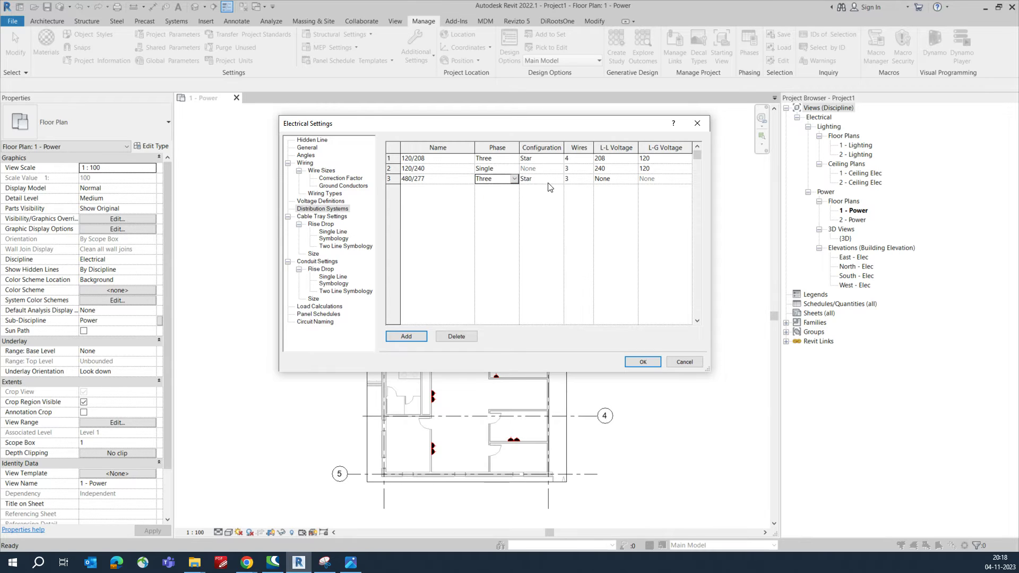
{"action": "left_click", "coordinate": [546, 179]}
{"action": "left_click", "coordinate": [576, 179]}
{"action": "left_click", "coordinate": [588, 179]}
{"action": "left_click", "coordinate": [577, 197]}
{"action": "left_click", "coordinate": [621, 178]}
{"action": "left_click", "coordinate": [633, 180]}
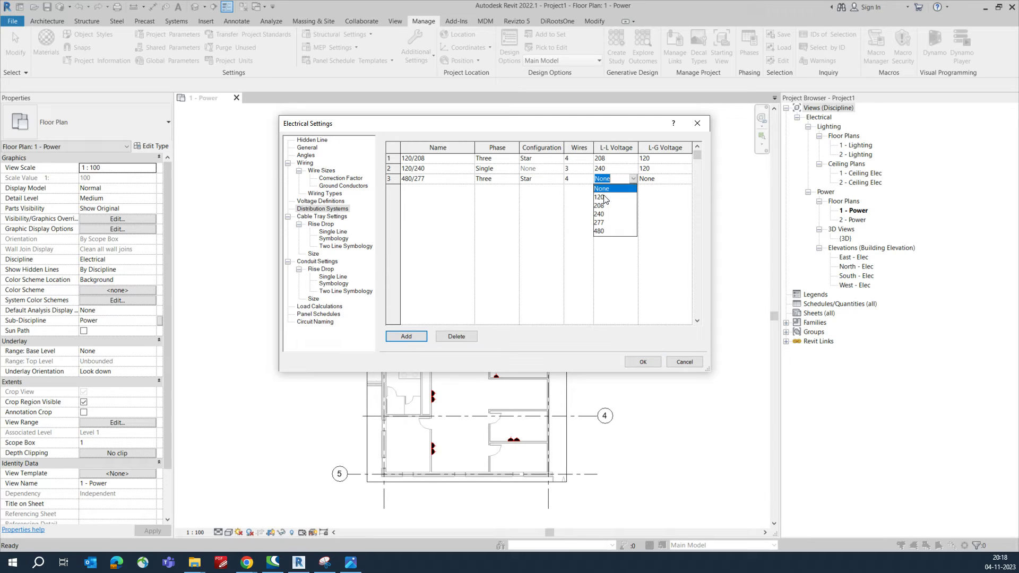
{"action": "left_click", "coordinate": [603, 234]}
{"action": "left_click", "coordinate": [663, 179]}
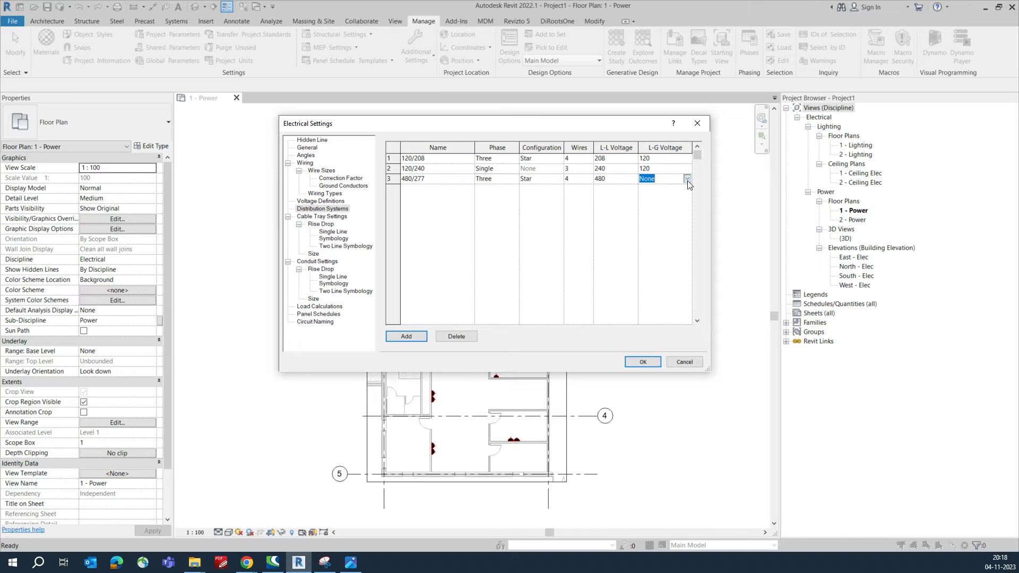
{"action": "left_click", "coordinate": [687, 179]}
{"action": "left_click", "coordinate": [644, 223]}
{"action": "left_click", "coordinate": [644, 362]}
Place a Panelboard 208V MLO 400 A on the lower room's wall using Electrical Equipment
{"action": "scroll", "coordinate": [512, 380], "scroll_direction": "up", "scroll_amount": 5}
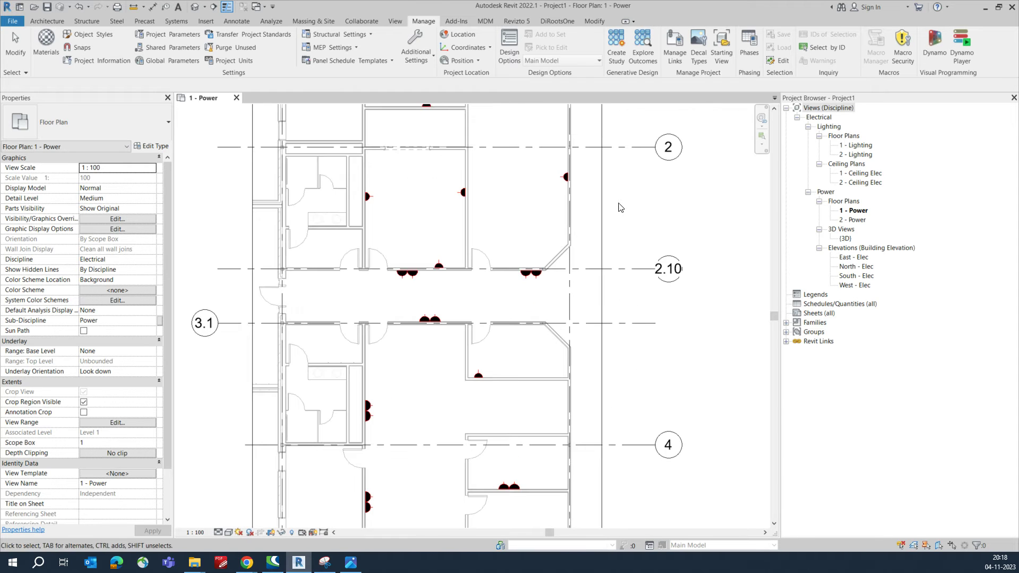
{"action": "left_click", "coordinate": [177, 21]}
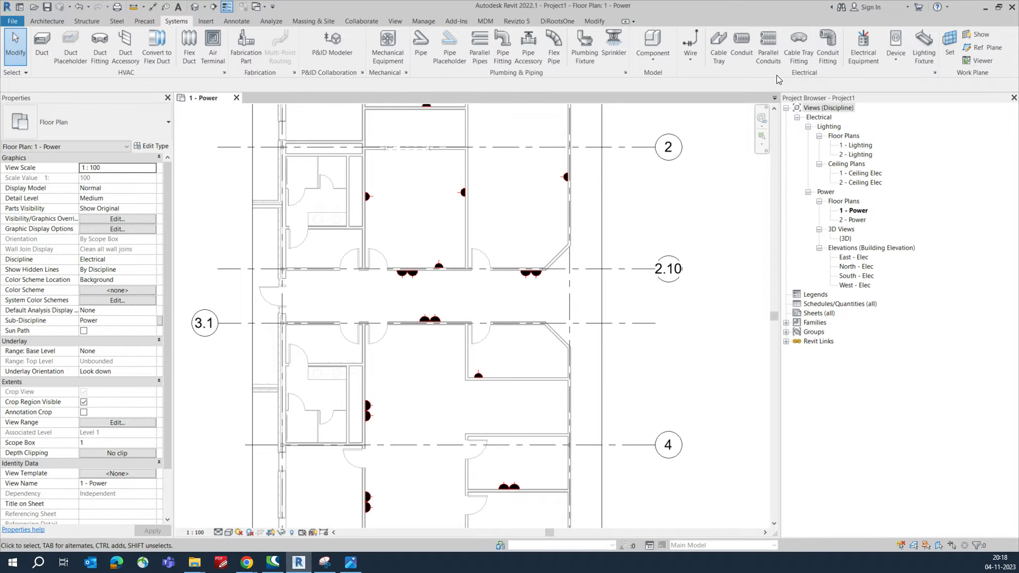
{"action": "left_click", "coordinate": [864, 47]}
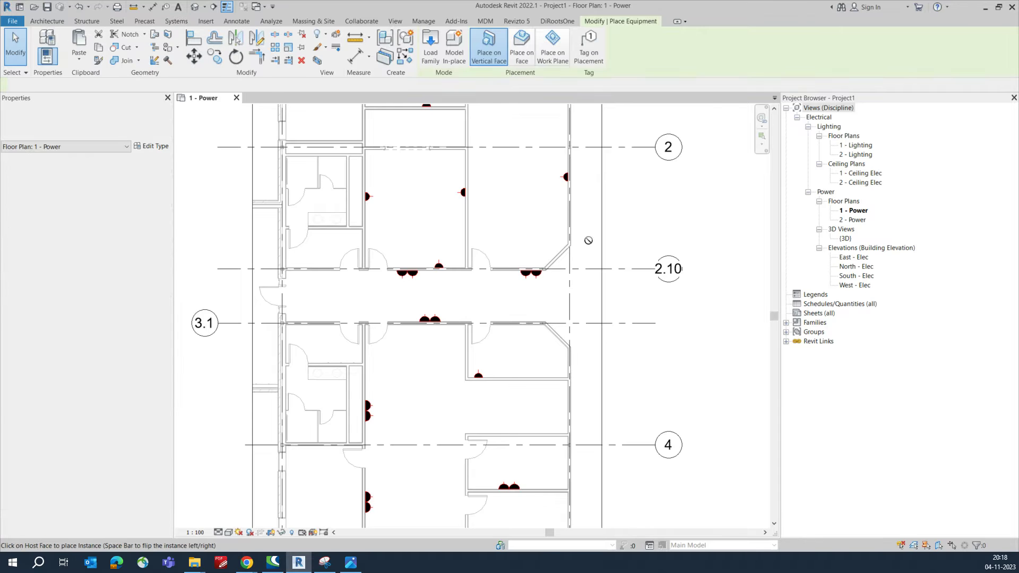
{"action": "left_click", "coordinate": [96, 122]}
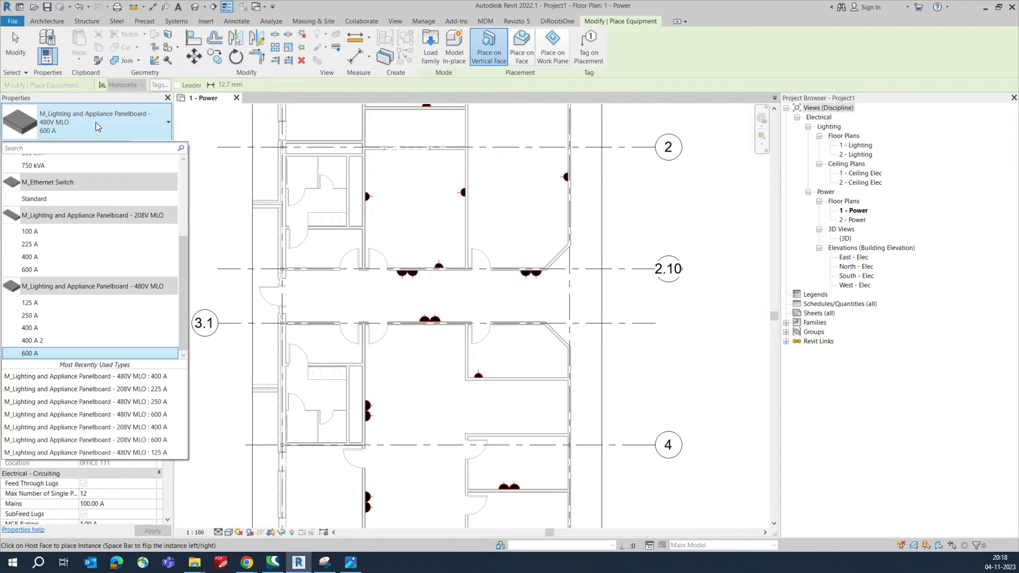
{"action": "left_click", "coordinate": [32, 259]}
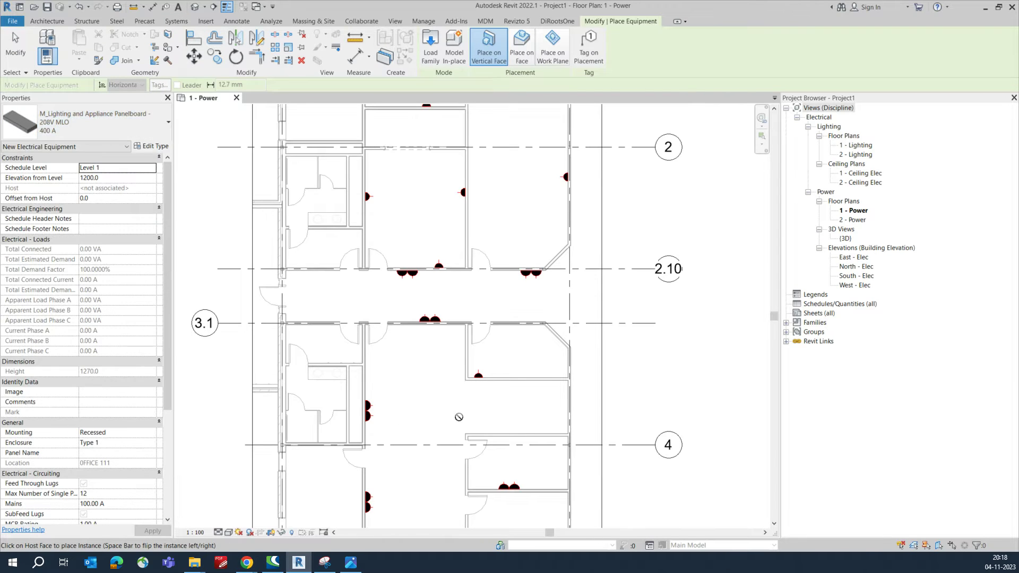
{"action": "scroll", "coordinate": [512, 370], "scroll_direction": "up", "scroll_amount": 5}
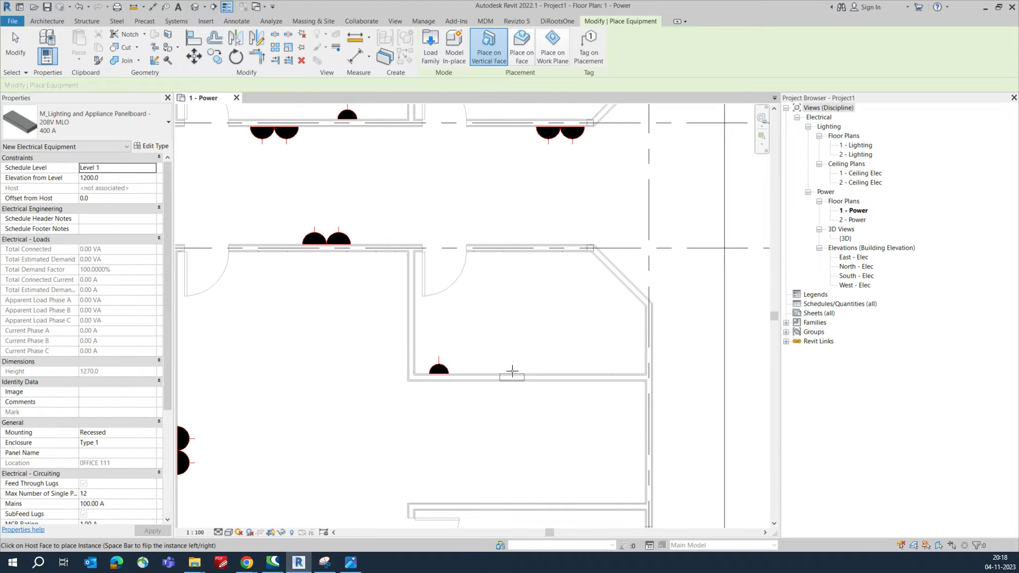
{"action": "left_click", "coordinate": [512, 370]}
{"action": "key", "text": "Escape"}
{"action": "key", "text": "Escape"}
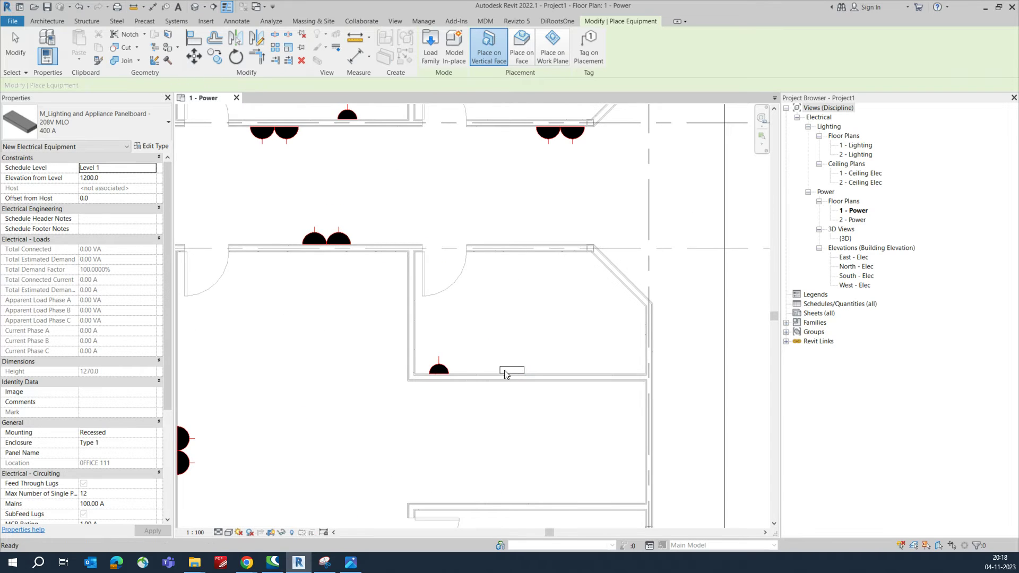
{"action": "left_click", "coordinate": [506, 370]}
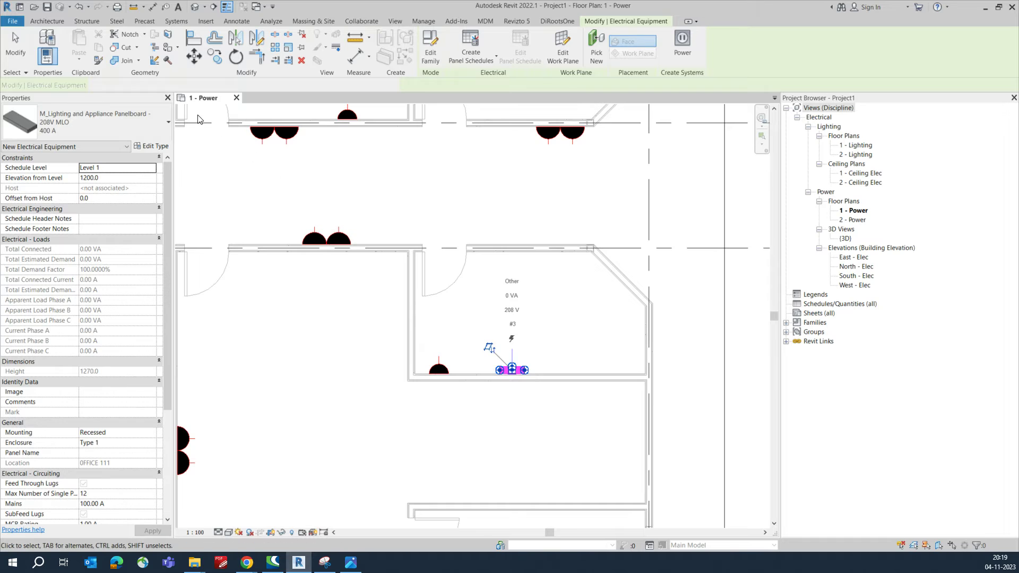
{"action": "key", "text": "Escape"}
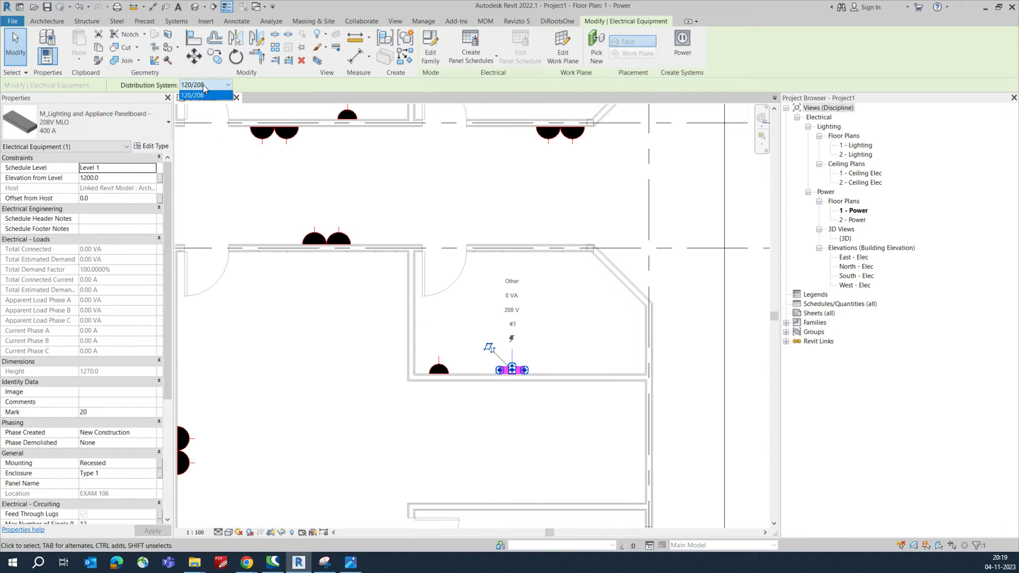
{"action": "key", "text": "Escape"}
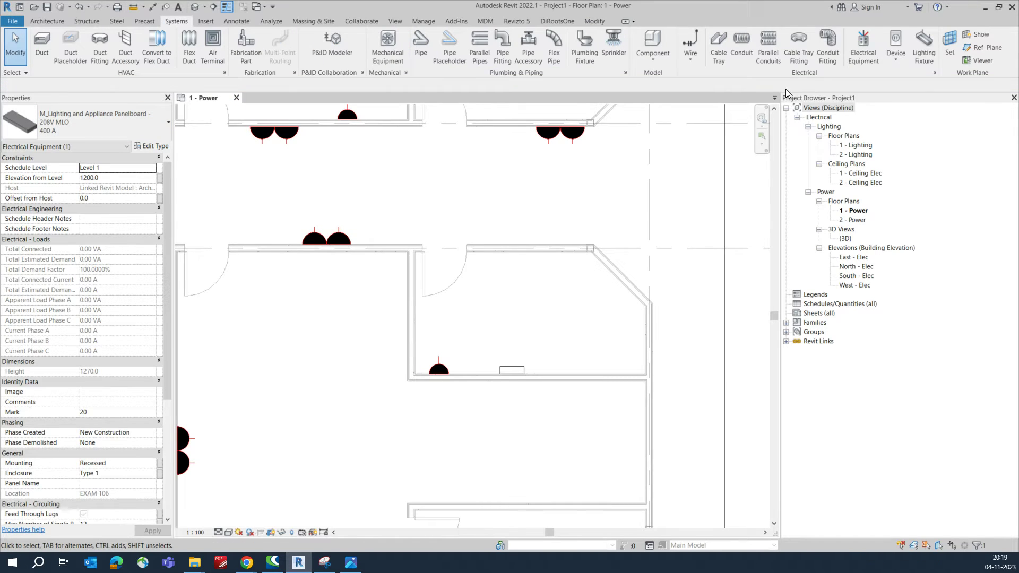
Place a Panelboard 480V MLO 400 A on the wall right beside the 208V panel
{"action": "left_click", "coordinate": [863, 45]}
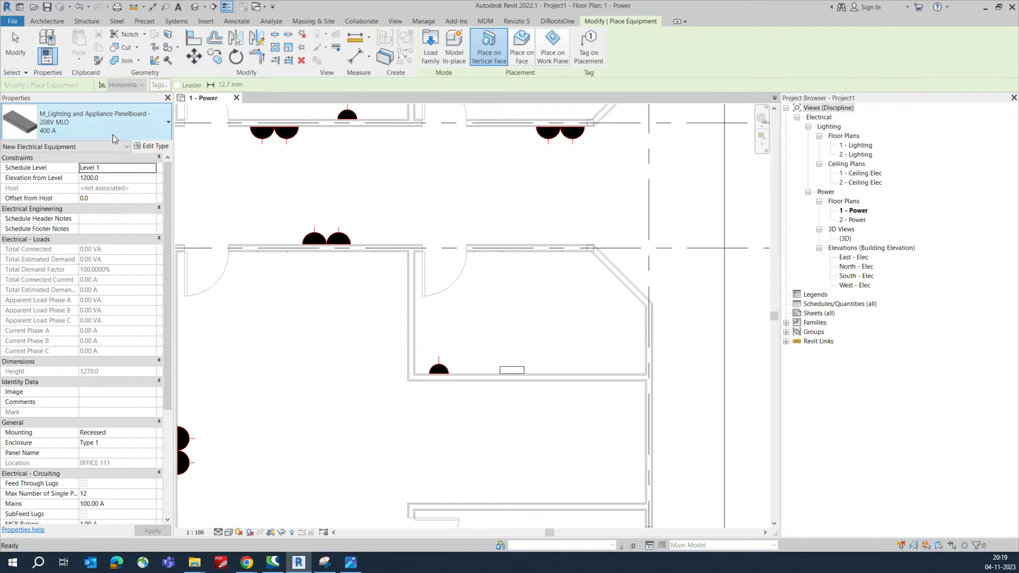
{"action": "left_click", "coordinate": [125, 122]}
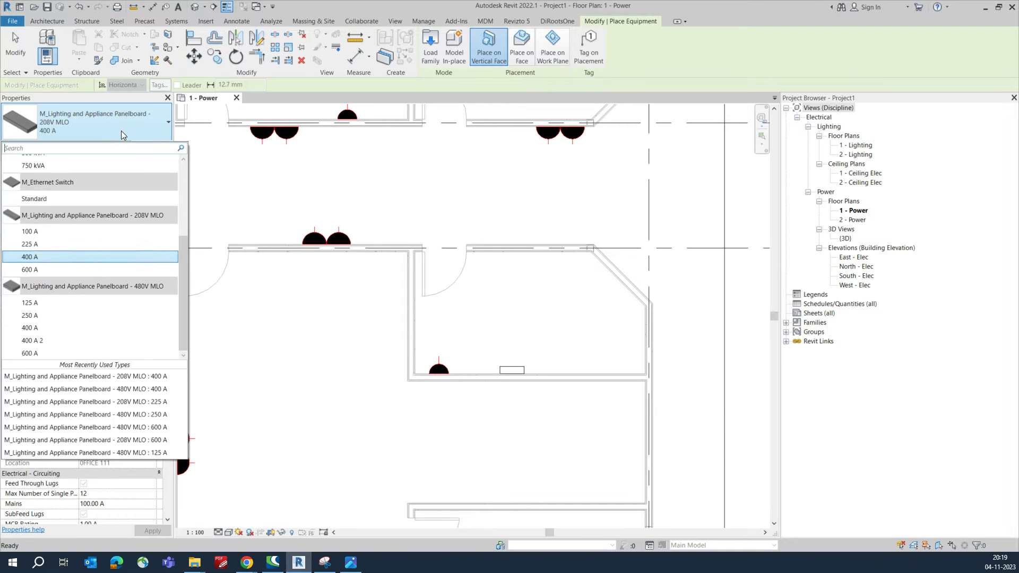
{"action": "left_click", "coordinate": [37, 339]}
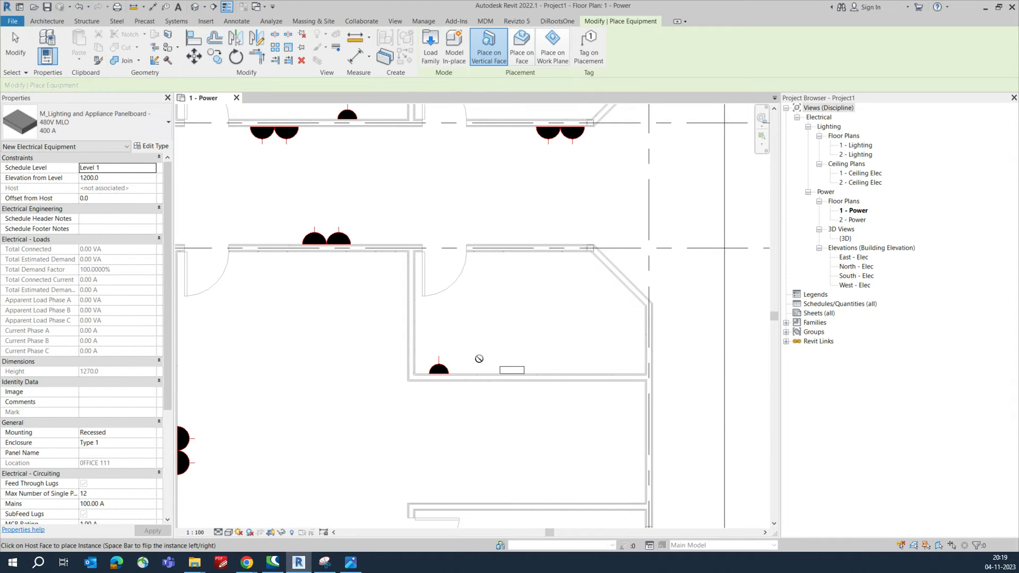
{"action": "left_click", "coordinate": [560, 372]}
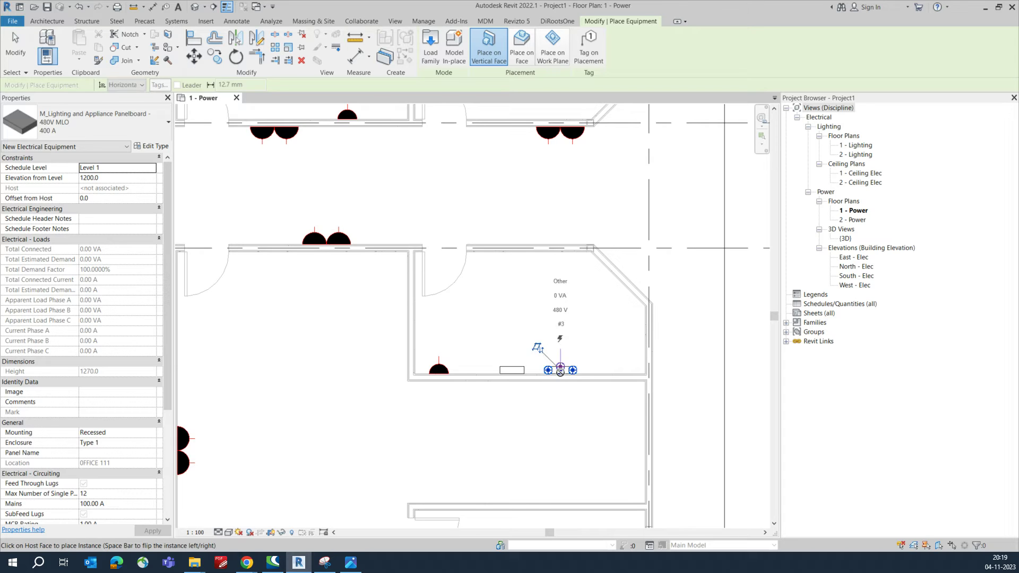
{"action": "key", "text": "Escape"}
{"action": "key", "text": "Escape"}
{"action": "left_click", "coordinate": [558, 370]}
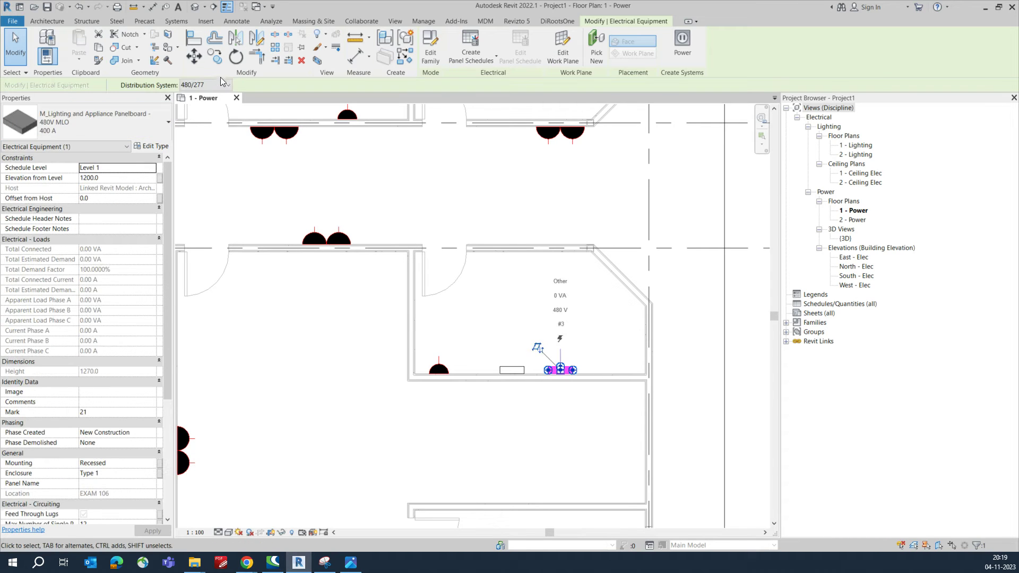
{"action": "left_click", "coordinate": [348, 336]}
Name the 208V panelboard PP-1 in its Properties
{"action": "scroll", "coordinate": [349, 297], "scroll_direction": "down", "scroll_amount": 5}
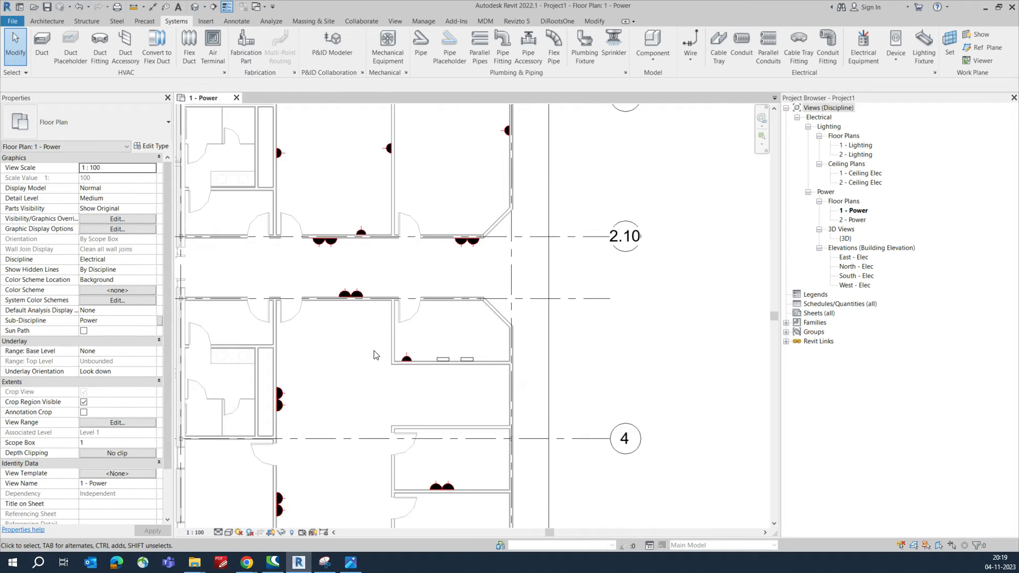
{"action": "scroll", "coordinate": [350, 287], "scroll_direction": "up", "scroll_amount": 3}
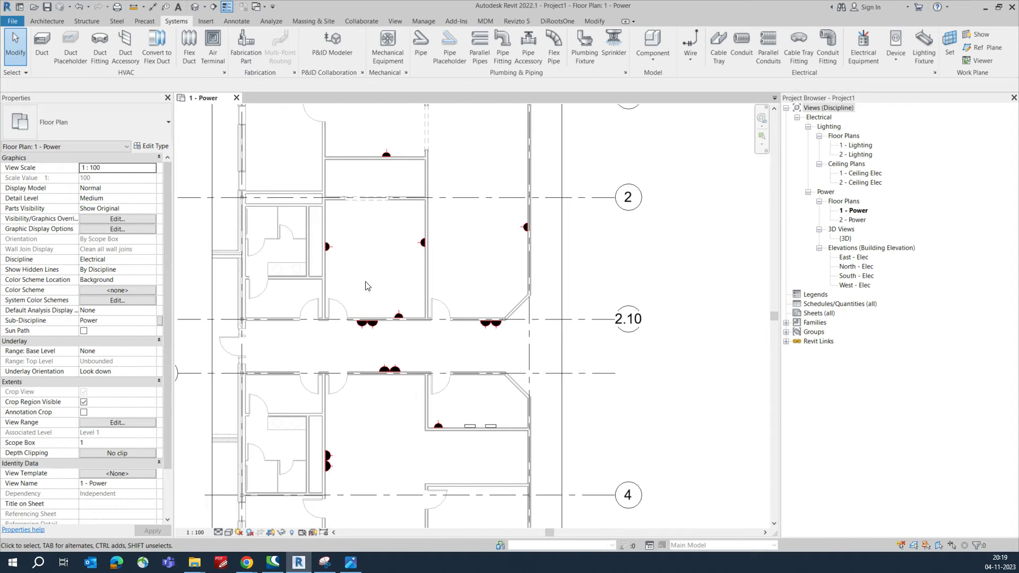
{"action": "scroll", "coordinate": [452, 403], "scroll_direction": "up", "scroll_amount": 4}
{"action": "left_click", "coordinate": [468, 424]}
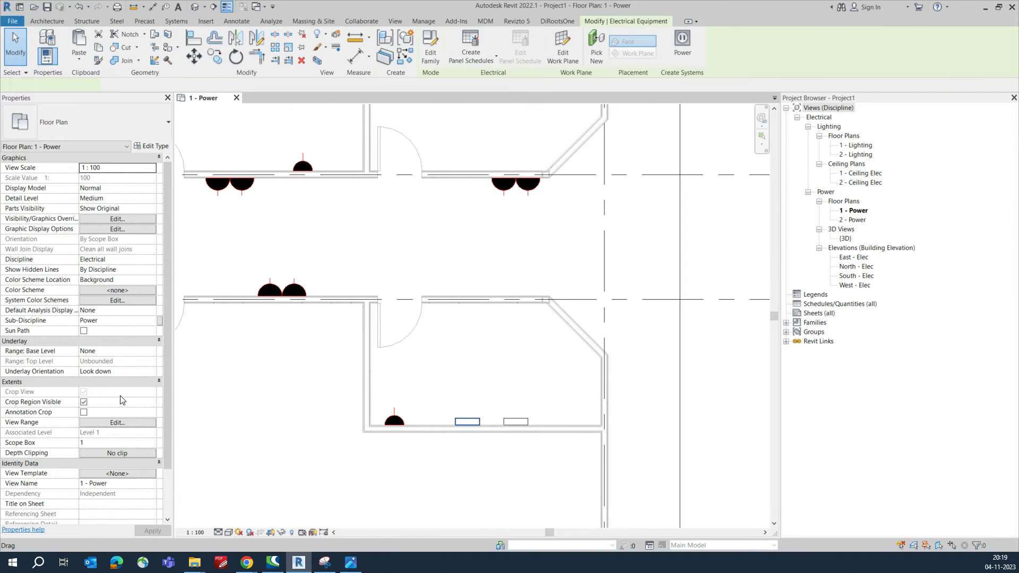
{"action": "scroll", "coordinate": [127, 392], "scroll_direction": "down", "scroll_amount": 3}
{"action": "scroll", "coordinate": [126, 393], "scroll_direction": "down", "scroll_amount": 2}
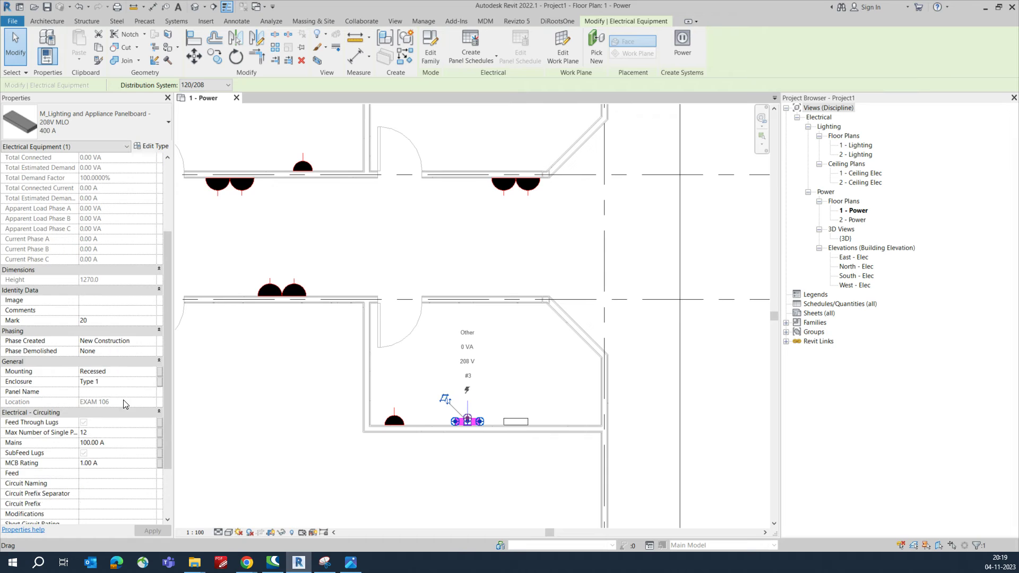
{"action": "left_click", "coordinate": [92, 393]}
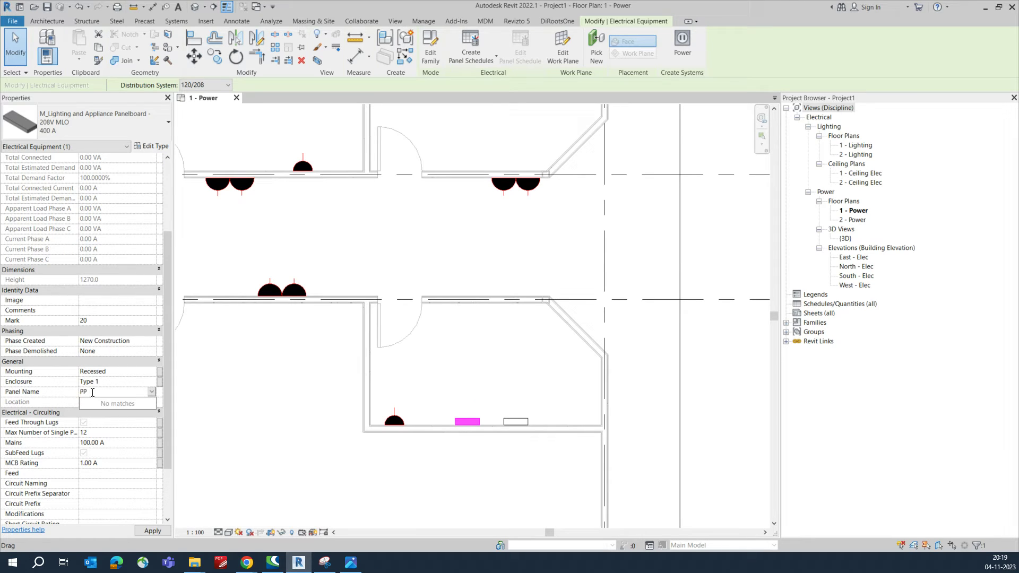
Select the 480V panelboard and set its Panel Name to PP-2
{"action": "left_click", "coordinate": [555, 423]}
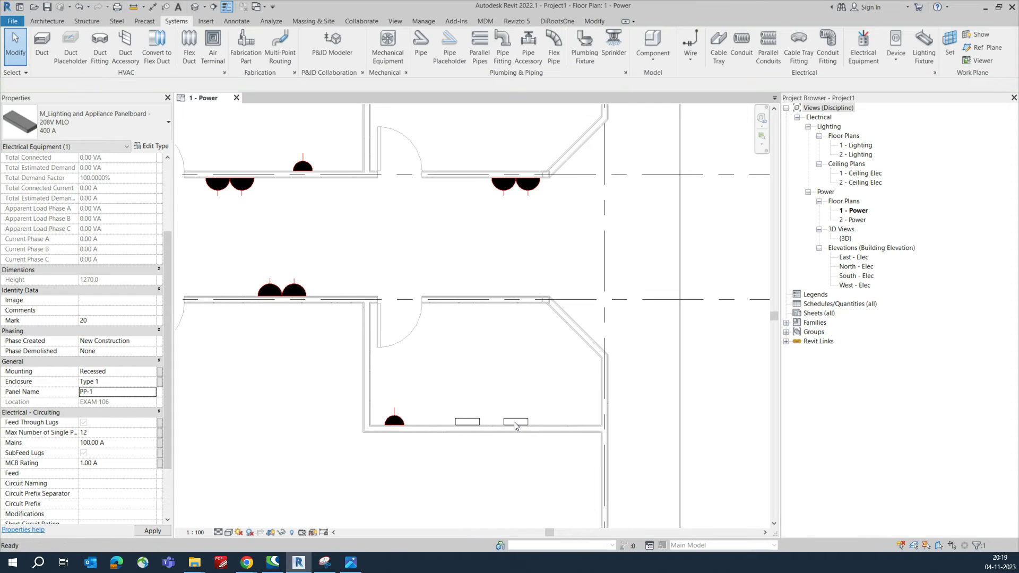
{"action": "left_click", "coordinate": [517, 422]}
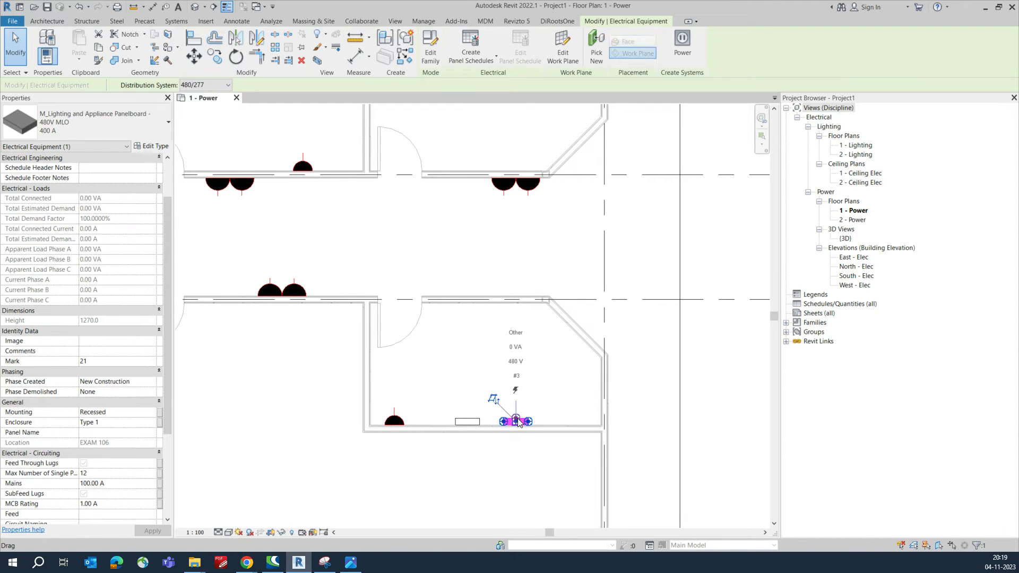
{"action": "left_click", "coordinate": [110, 432]}
{"action": "type", "text": "PP-2"}
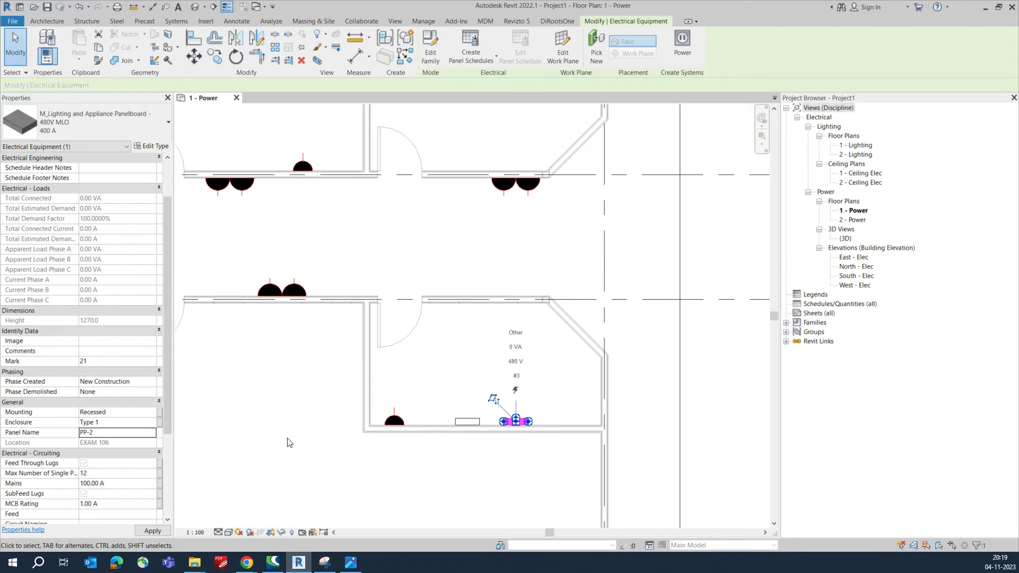
{"action": "left_click", "coordinate": [244, 421]}
{"action": "scroll", "coordinate": [245, 421], "scroll_direction": "down", "scroll_amount": 4}
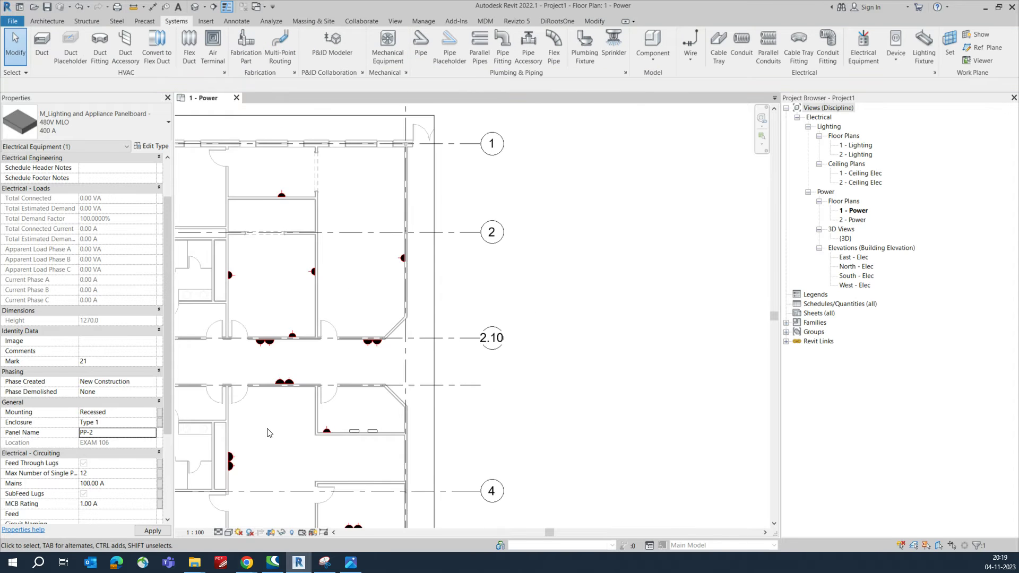
Circuit the upper room's four sockets to PP-2 at 277 V, single pole, as arc wires
{"action": "scroll", "coordinate": [360, 427], "scroll_direction": "up", "scroll_amount": 2}
{"action": "middle_click_drag", "start_coordinate": [360, 427], "coordinate": [375, 445]}
{"action": "scroll", "coordinate": [370, 405], "scroll_direction": "down", "scroll_amount": 1}
{"action": "left_click_drag", "start_coordinate": [280, 137], "coordinate": [586, 298]}
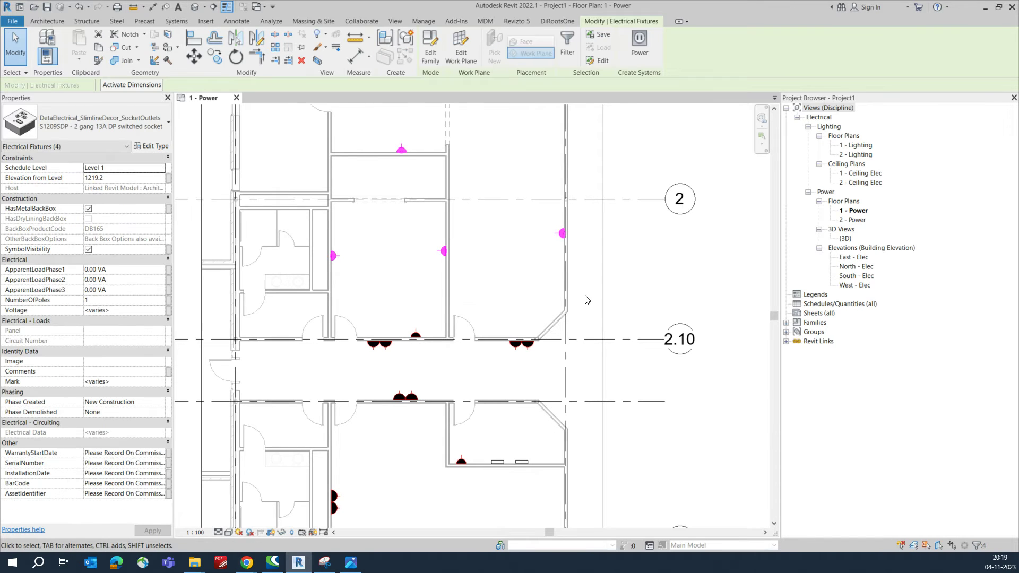
{"action": "left_click", "coordinate": [637, 43]}
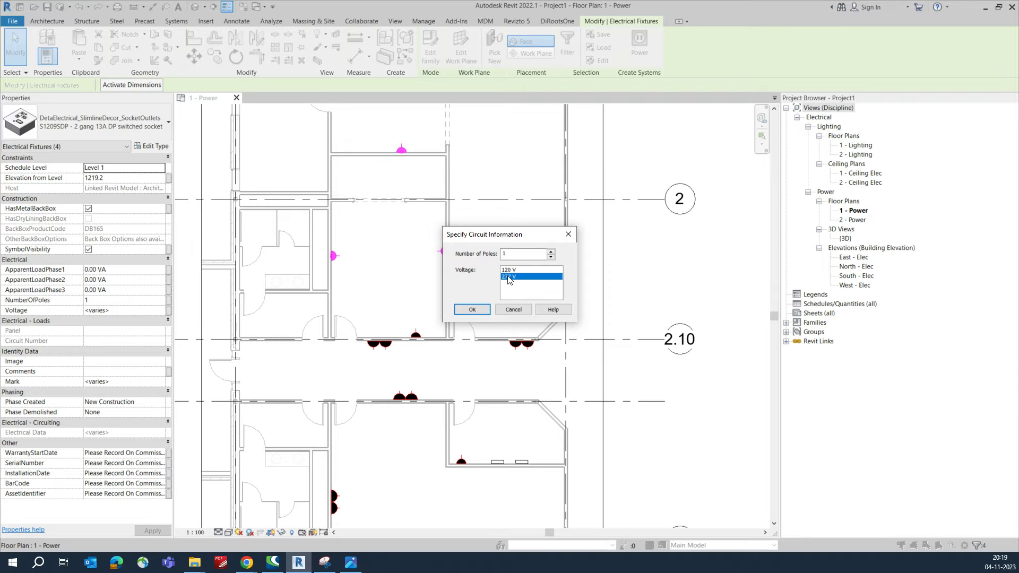
{"action": "left_click", "coordinate": [485, 311]}
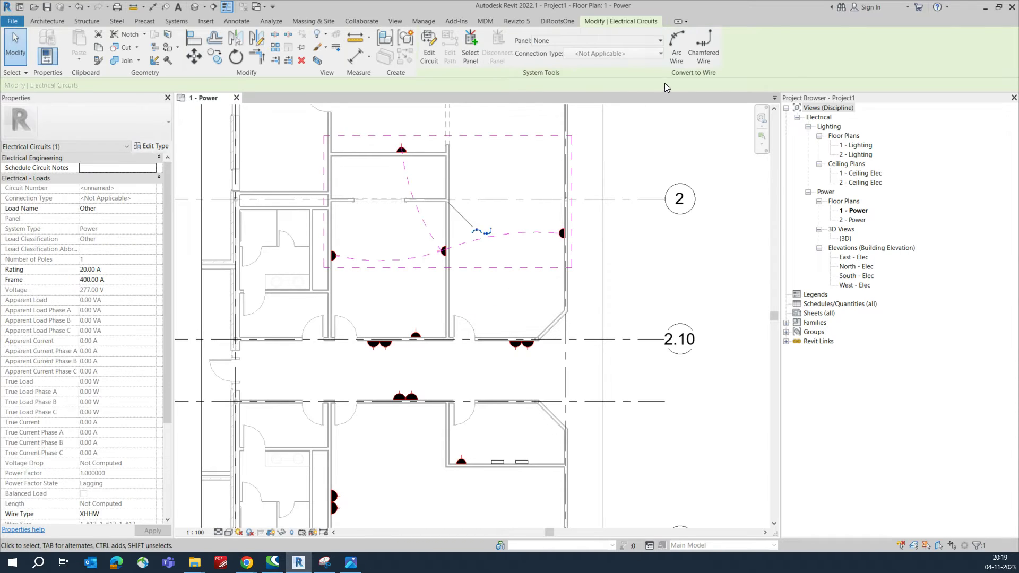
{"action": "left_click", "coordinate": [466, 48]}
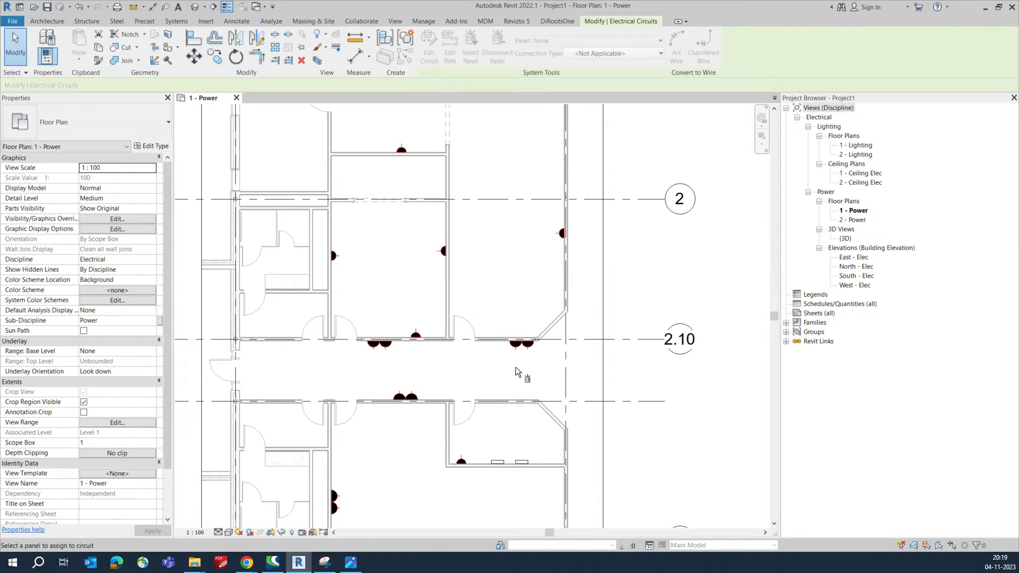
{"action": "left_click", "coordinate": [522, 463]}
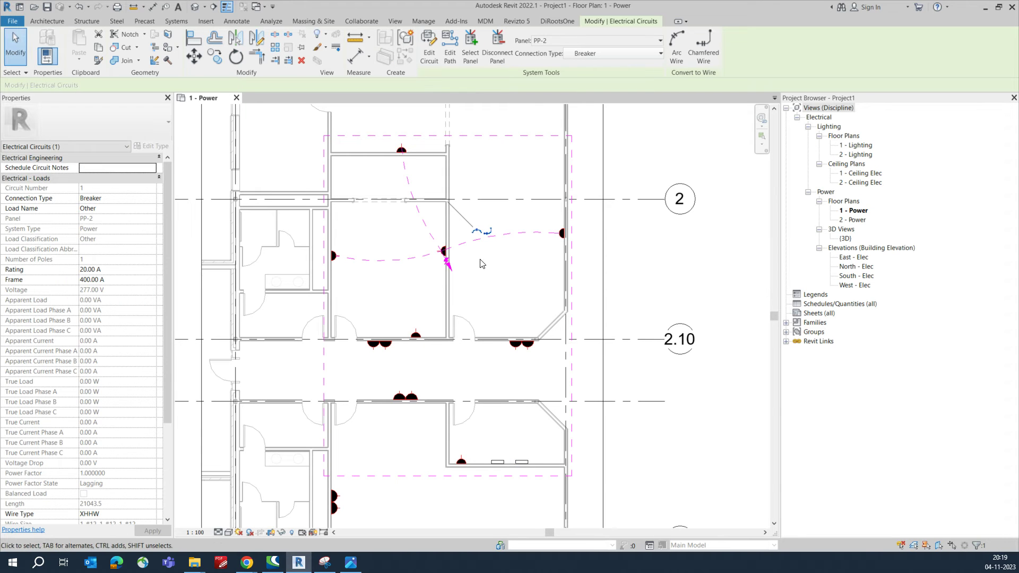
{"action": "left_click", "coordinate": [674, 51]}
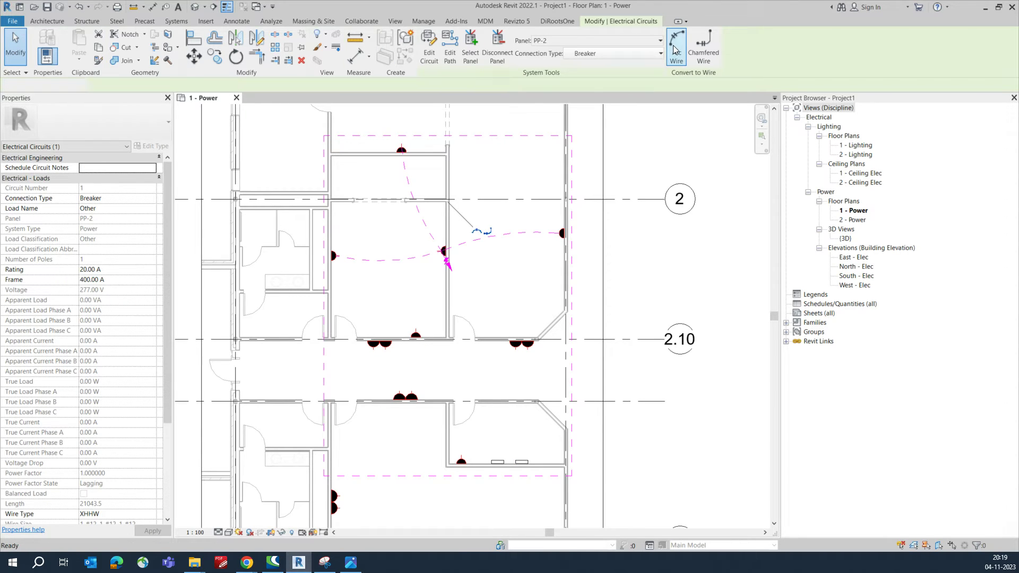
Inspect one of the new arc wires of circuit 1
{"action": "scroll", "coordinate": [466, 280], "scroll_direction": "up", "scroll_amount": 1}
{"action": "key", "text": "Escape"}
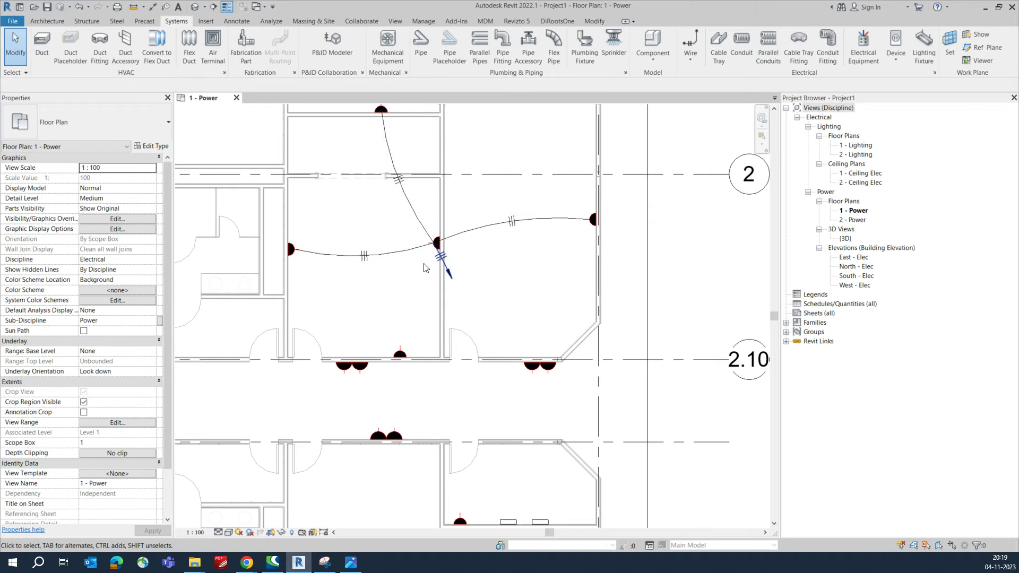
{"action": "scroll", "coordinate": [410, 268], "scroll_direction": "down", "scroll_amount": 1}
{"action": "middle_click_drag", "start_coordinate": [409, 268], "coordinate": [428, 254]}
{"action": "scroll", "coordinate": [425, 251], "scroll_direction": "up", "scroll_amount": 1}
{"action": "left_click", "coordinate": [425, 251]}
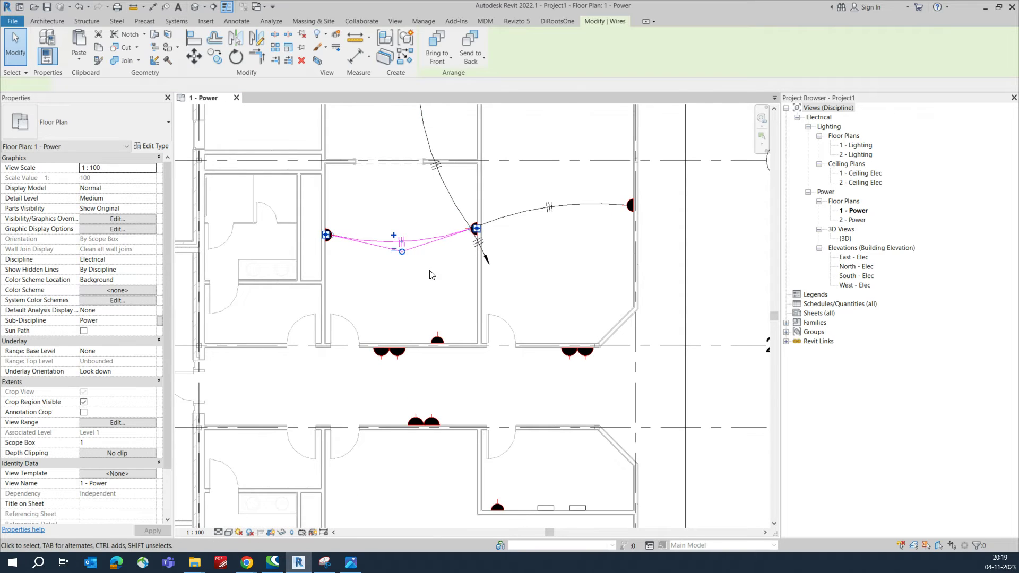
{"action": "scroll", "coordinate": [430, 233], "scroll_direction": "down", "scroll_amount": 1}
{"action": "key", "text": "Escape"}
Select the first USB socket near grid 2.10
{"action": "middle_click_drag", "start_coordinate": [439, 278], "coordinate": [445, 255]}
{"action": "left_click", "coordinate": [402, 243]}
{"action": "scroll", "coordinate": [398, 238], "scroll_direction": "up", "scroll_amount": 1}
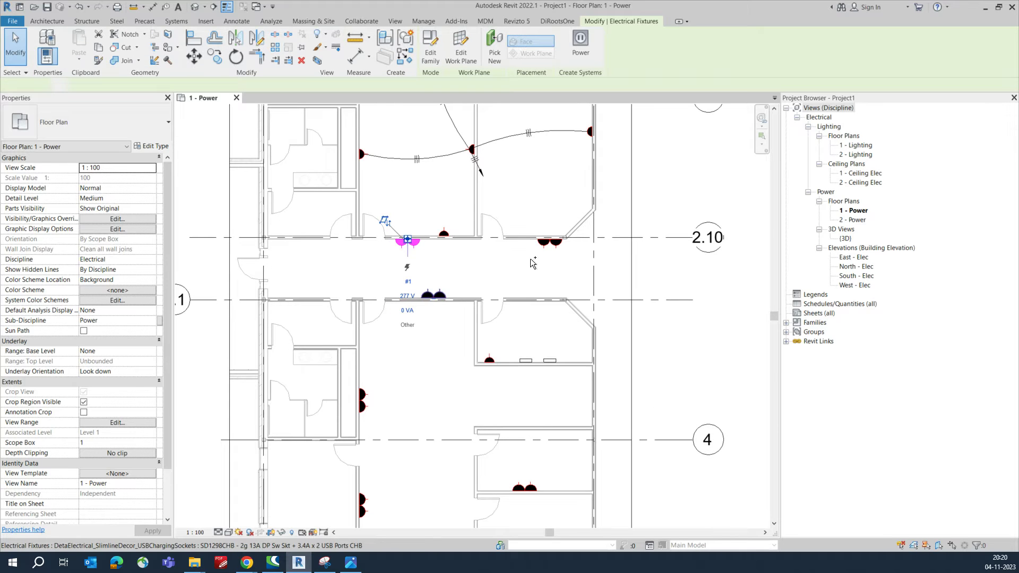
Create a 277 V power circuit from the three USB sockets, keeping Breaker connection type
{"action": "left_click", "coordinate": [551, 242], "text": "ctrl"}
{"action": "left_click", "coordinate": [433, 294], "text": "ctrl"}
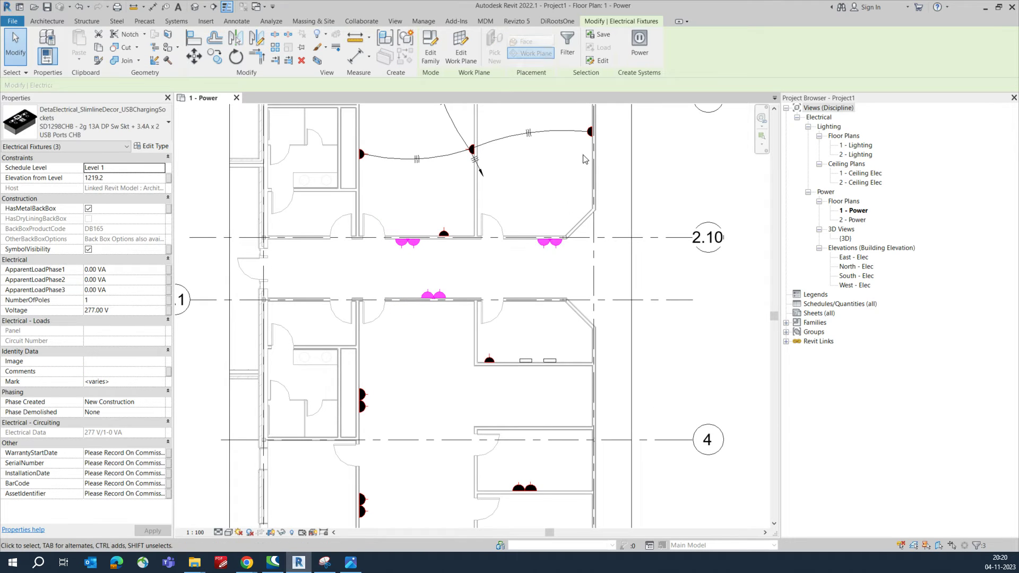
{"action": "left_click", "coordinate": [639, 46]}
{"action": "left_click", "coordinate": [513, 277]}
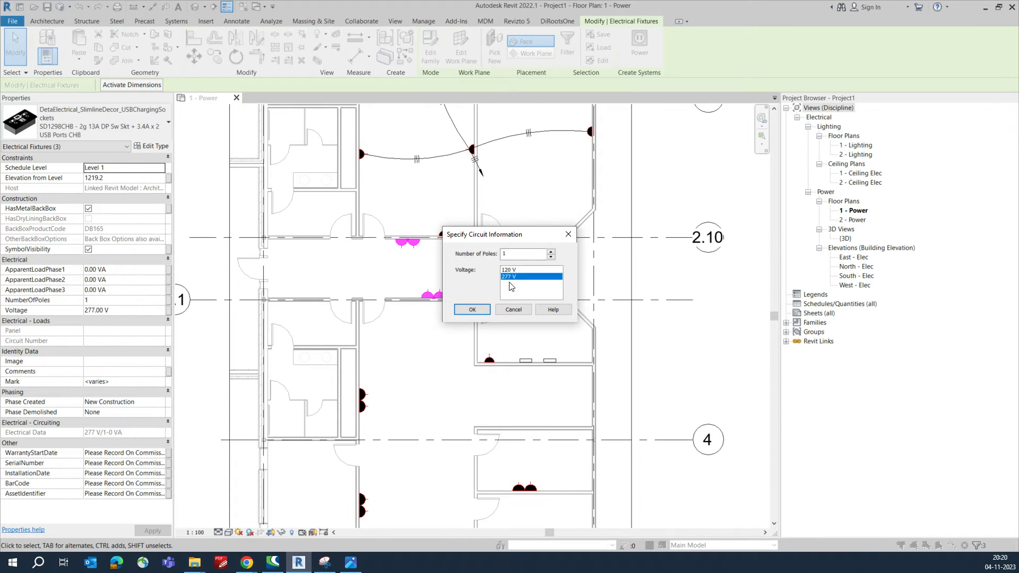
{"action": "left_click", "coordinate": [472, 310]}
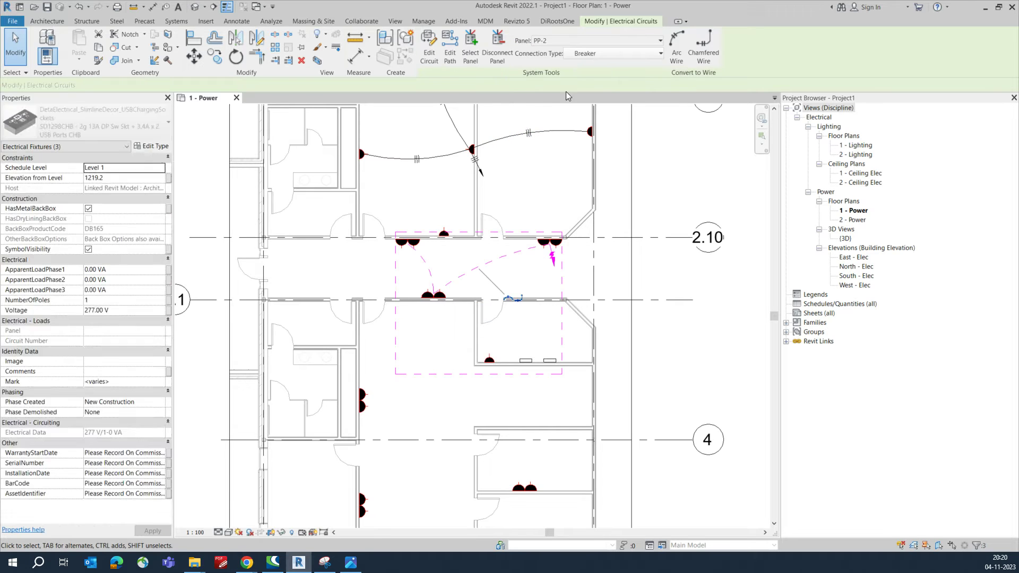
{"action": "left_click", "coordinate": [597, 54]}
{"action": "left_click", "coordinate": [576, 53]}
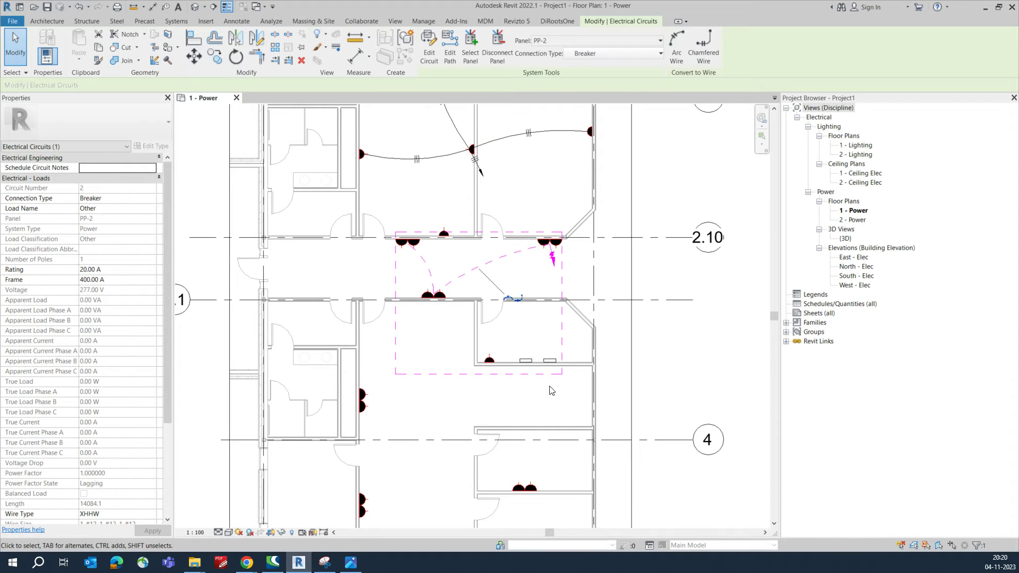
Check the panelboard tag, then convert the new circuit 2 to arc wires
{"action": "left_click", "coordinate": [550, 363]}
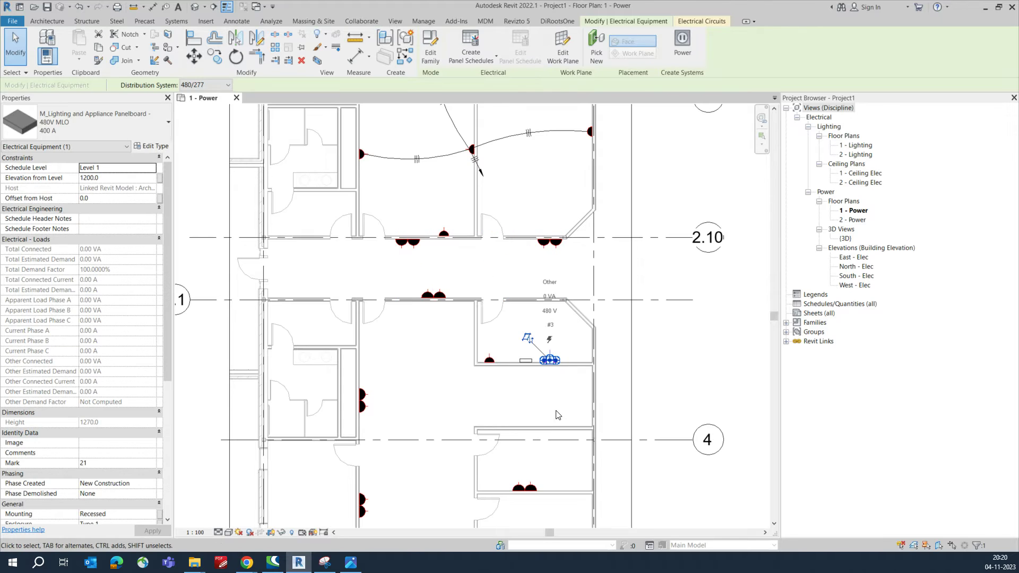
{"action": "left_click", "coordinate": [563, 374]}
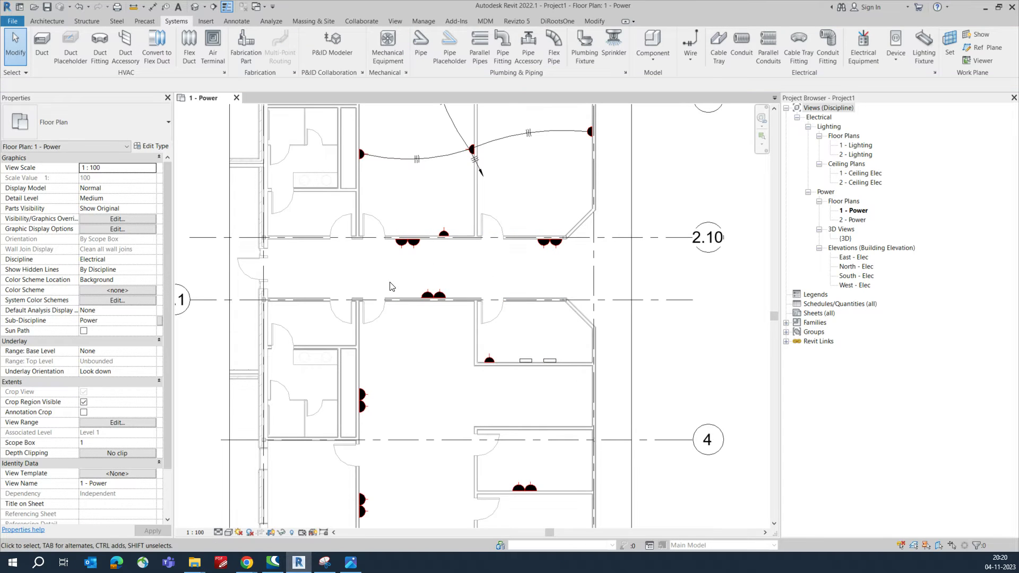
{"action": "left_click", "coordinate": [405, 251]}
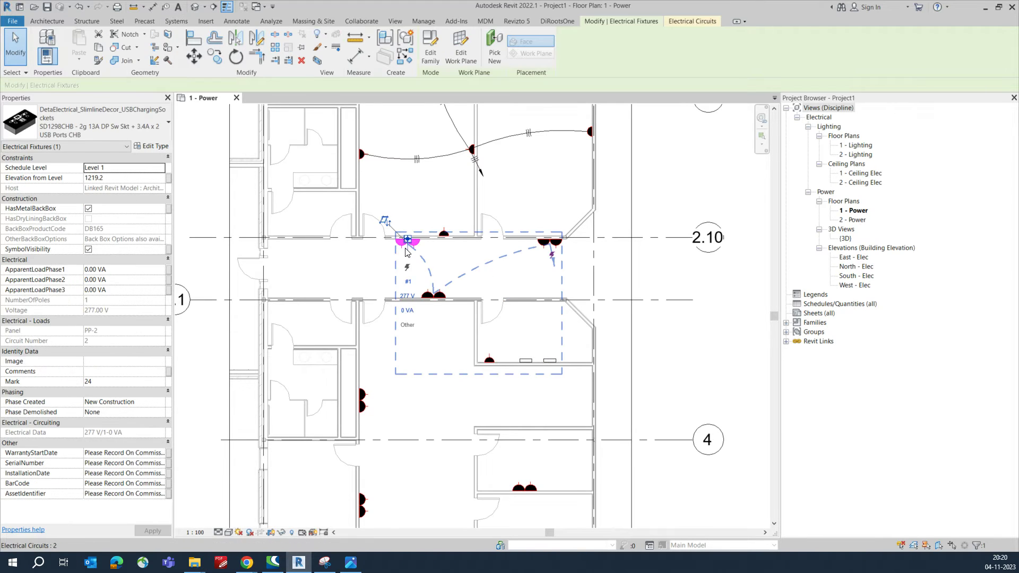
{"action": "left_click", "coordinate": [692, 21]}
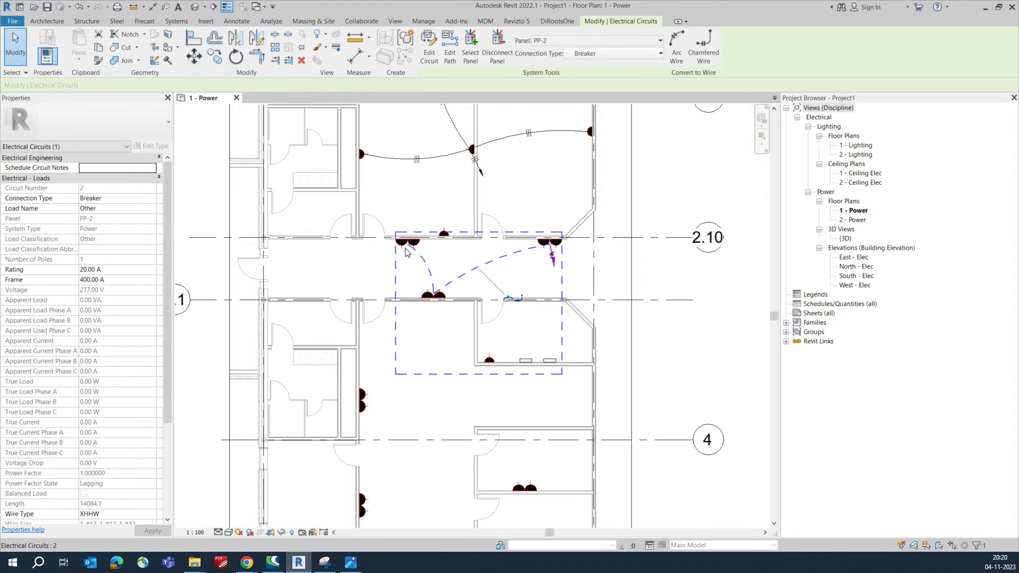
{"action": "left_click", "coordinate": [676, 46]}
Inspect the left and right arc wires of circuit 2
{"action": "scroll", "coordinate": [473, 293], "scroll_direction": "up", "scroll_amount": 3}
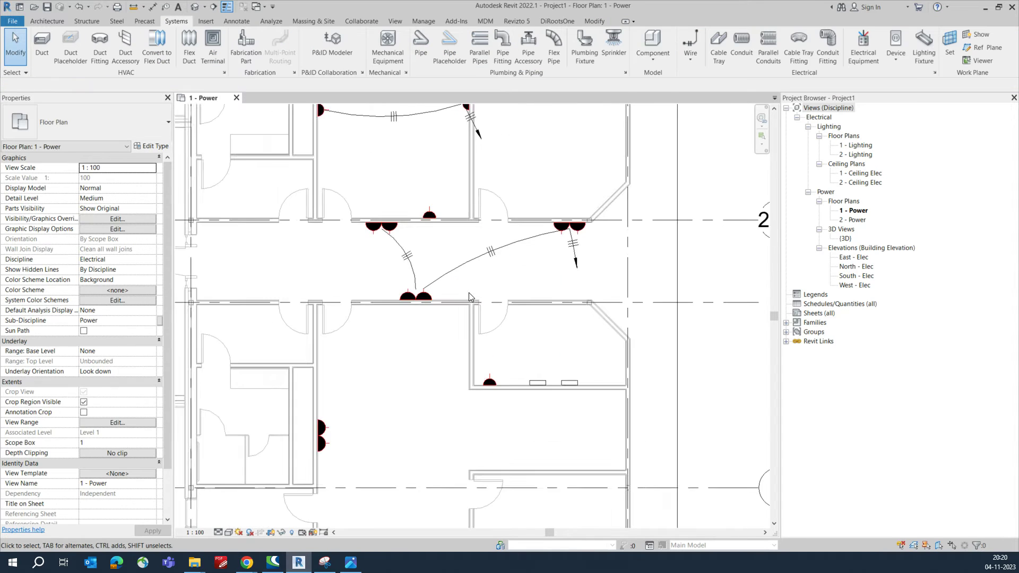
{"action": "scroll", "coordinate": [403, 268], "scroll_direction": "up", "scroll_amount": 2}
{"action": "left_click", "coordinate": [402, 272]}
{"action": "scroll", "coordinate": [403, 271], "scroll_direction": "up", "scroll_amount": 2}
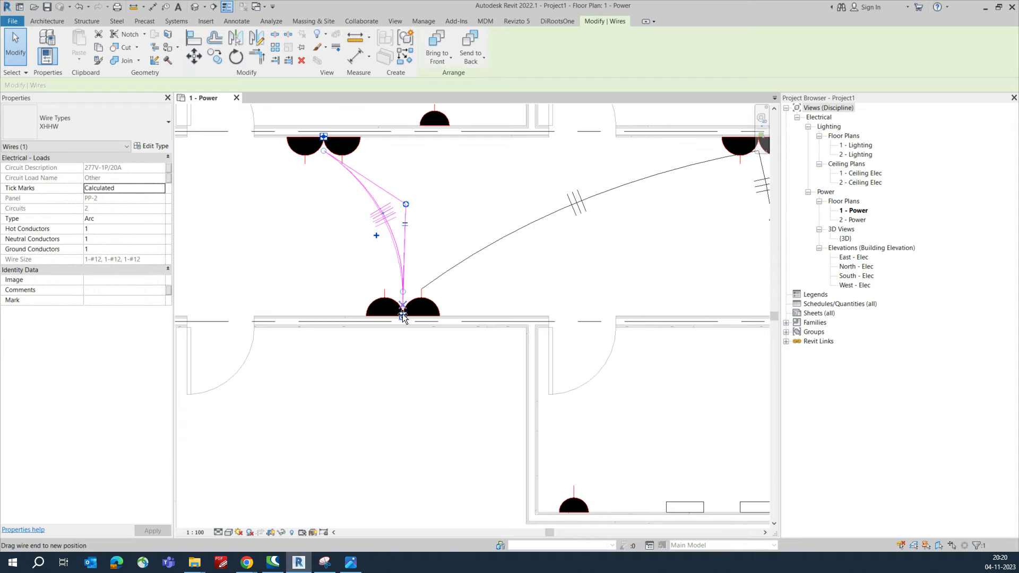
{"action": "left_click", "coordinate": [413, 314]}
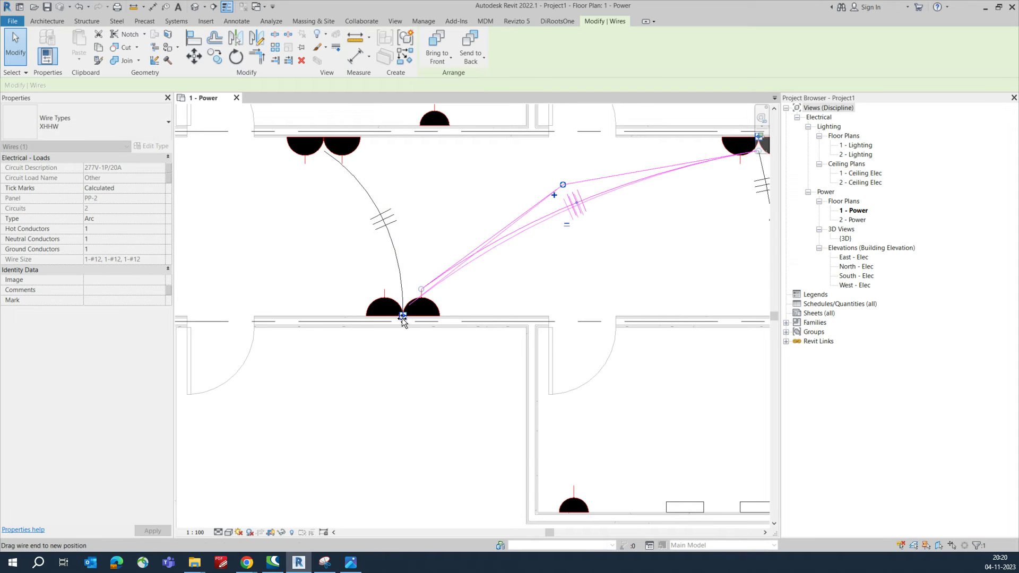
{"action": "scroll", "coordinate": [533, 280], "scroll_direction": "down", "scroll_amount": 4}
{"action": "key", "text": "Escape"}
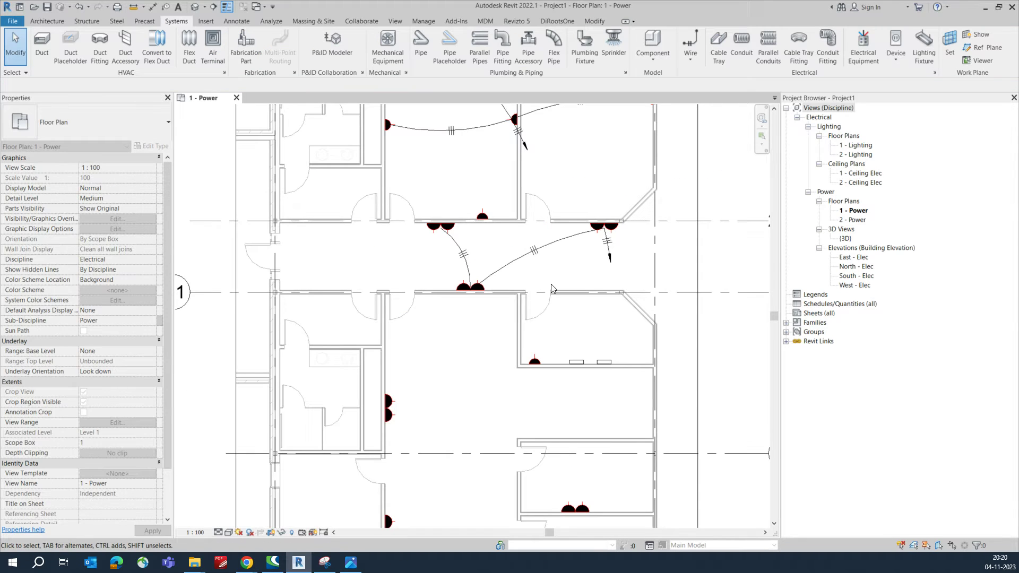
{"action": "scroll", "coordinate": [538, 257], "scroll_direction": "up", "scroll_amount": 2}
Override Wires projection lines via VG to Dash pattern, Red colour and weight 4
{"action": "key", "text": "g"}
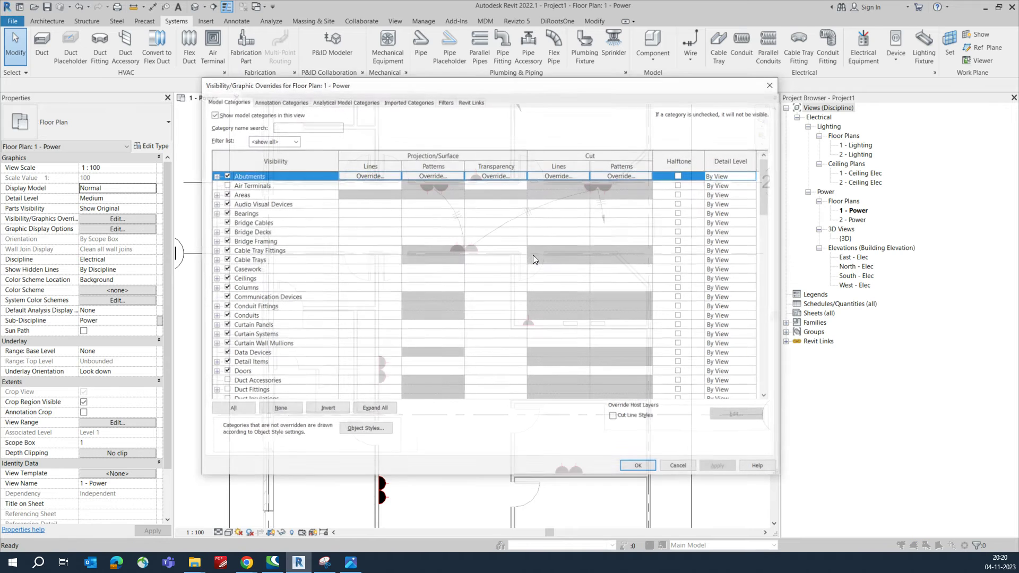
{"action": "scroll", "coordinate": [268, 123], "scroll_direction": "down", "scroll_amount": 20}
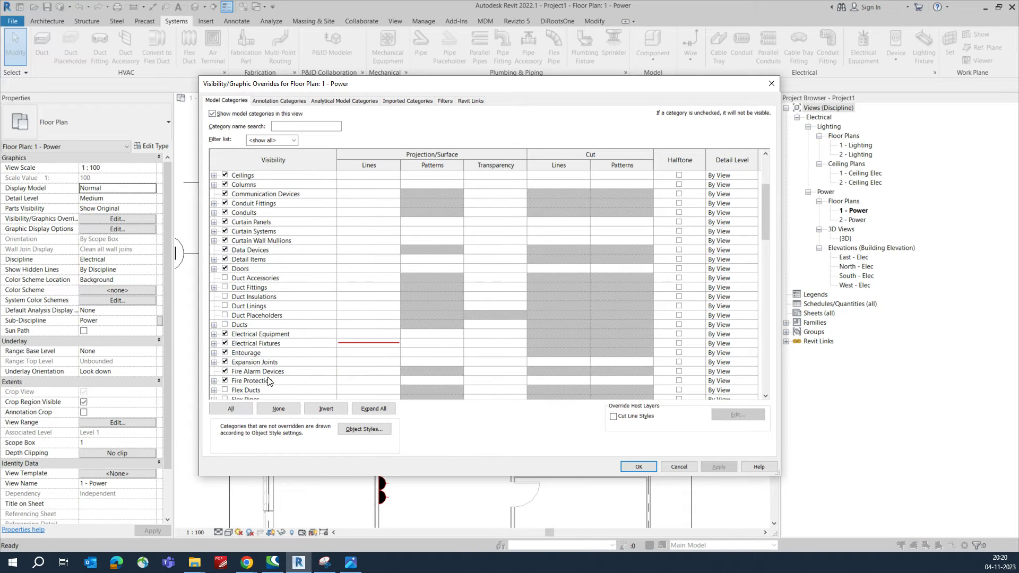
{"action": "left_click", "coordinate": [273, 371]}
{"action": "left_click", "coordinate": [276, 390]}
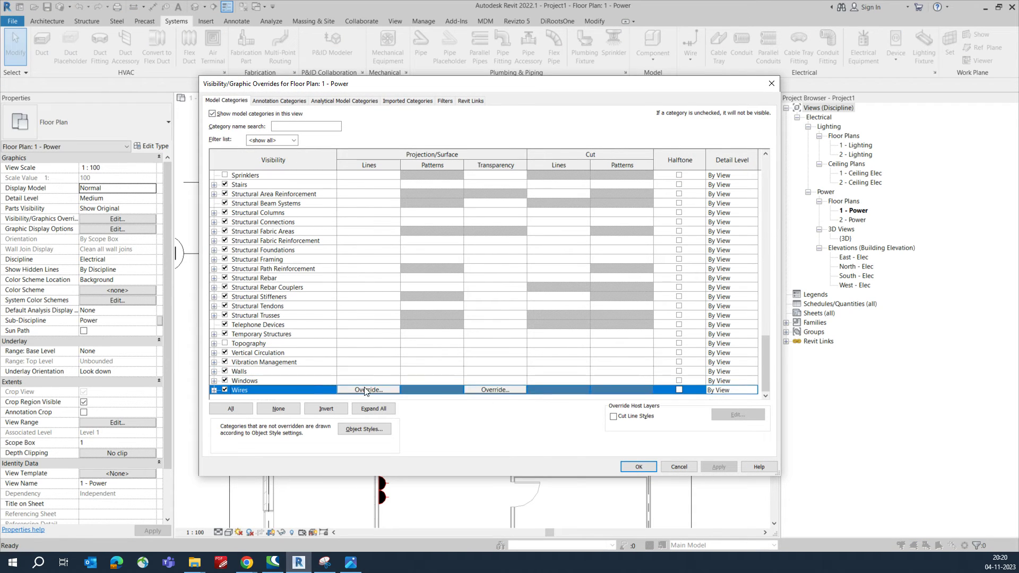
{"action": "left_click", "coordinate": [368, 390]}
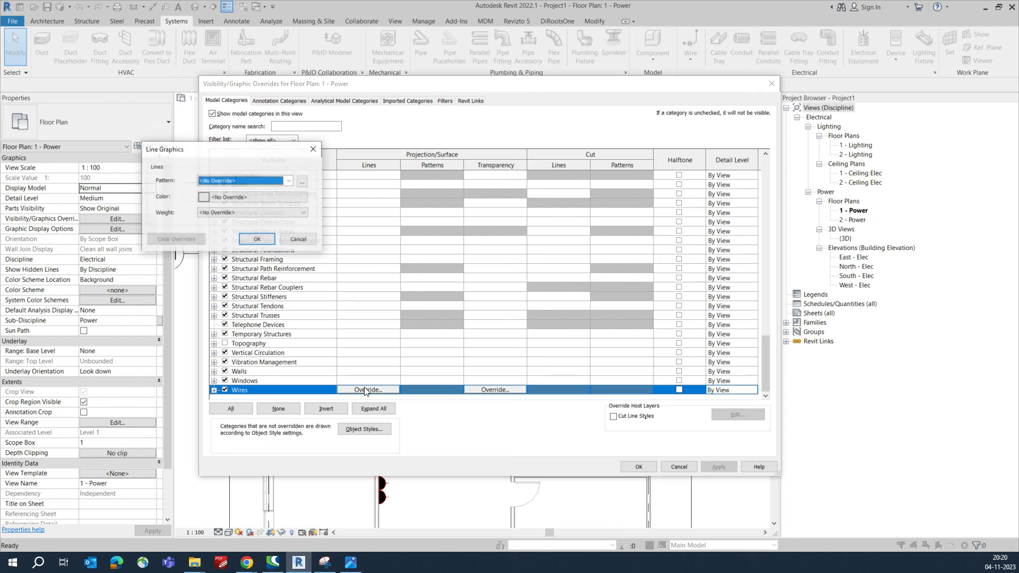
{"action": "left_click", "coordinate": [266, 184]}
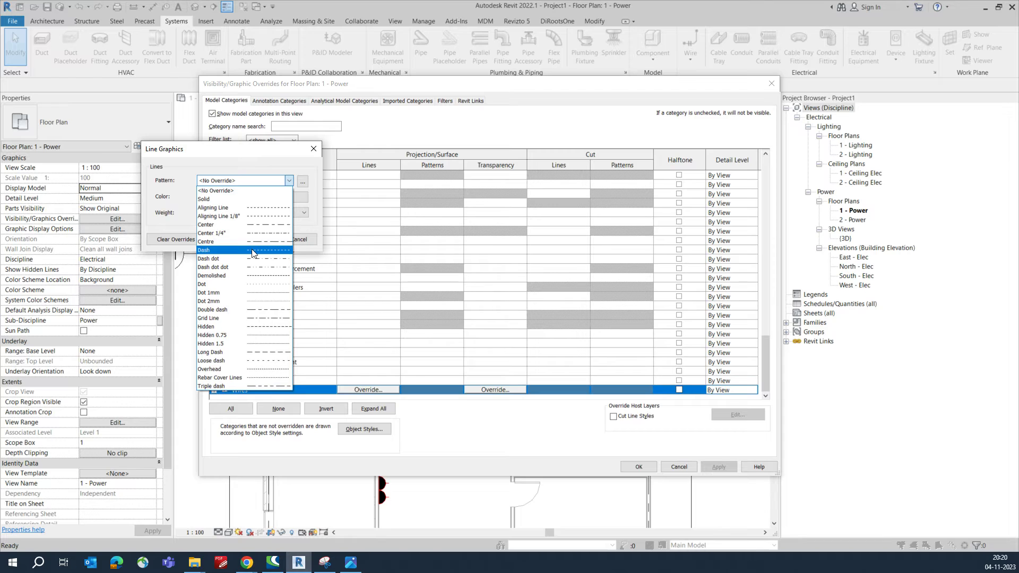
{"action": "left_click", "coordinate": [252, 248]}
{"action": "left_click", "coordinate": [251, 196]}
{"action": "left_click", "coordinate": [141, 210]}
{"action": "left_click", "coordinate": [269, 291]}
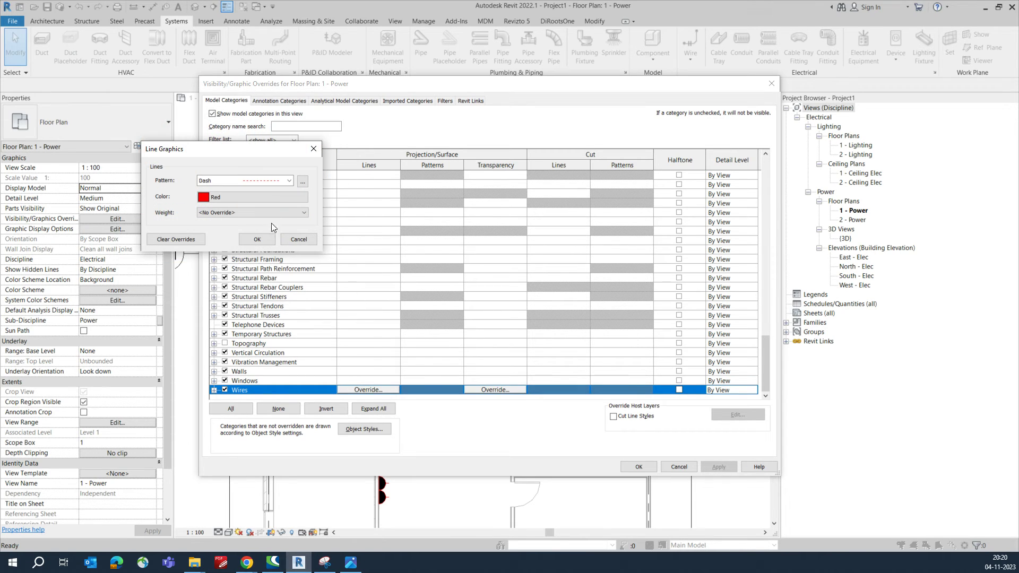
{"action": "left_click", "coordinate": [266, 212]}
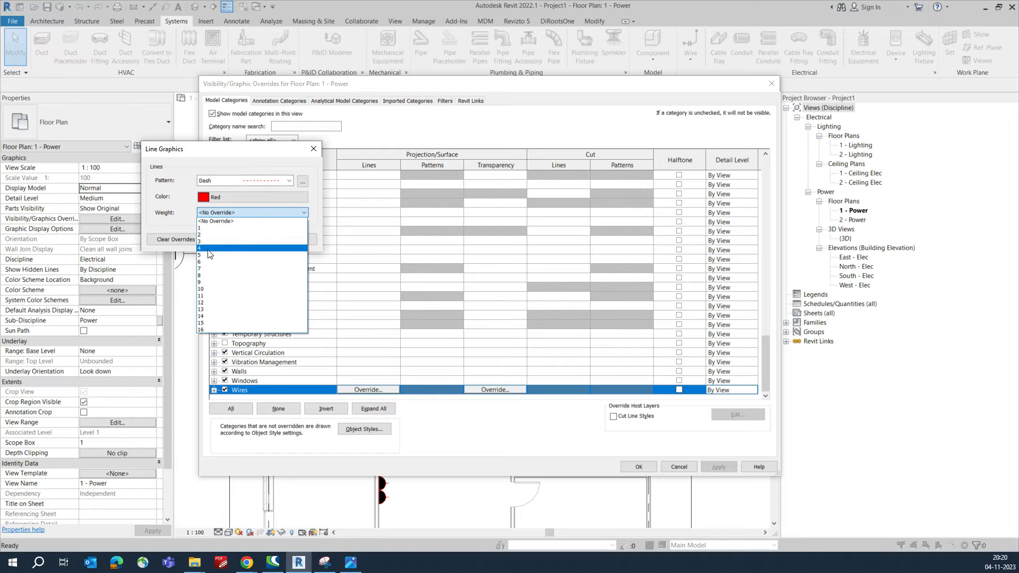
{"action": "left_click", "coordinate": [208, 248]}
{"action": "left_click", "coordinate": [255, 240]}
{"action": "left_click", "coordinate": [639, 466]}
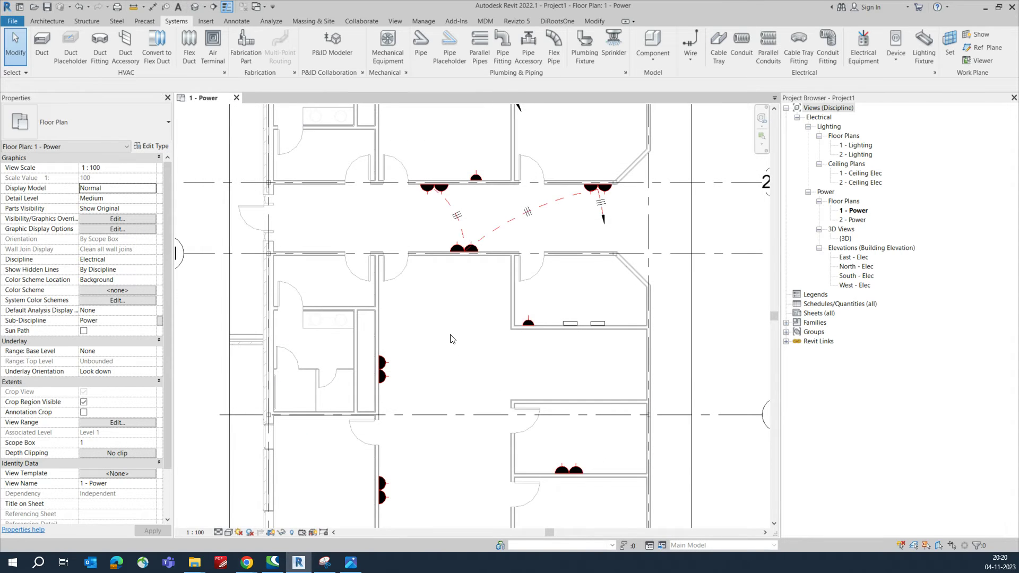
Circuit the two corridor-wall sockets to PP-2 as circuit 3 with an arc wire
{"action": "scroll", "coordinate": [451, 338], "scroll_direction": "down", "scroll_amount": 2}
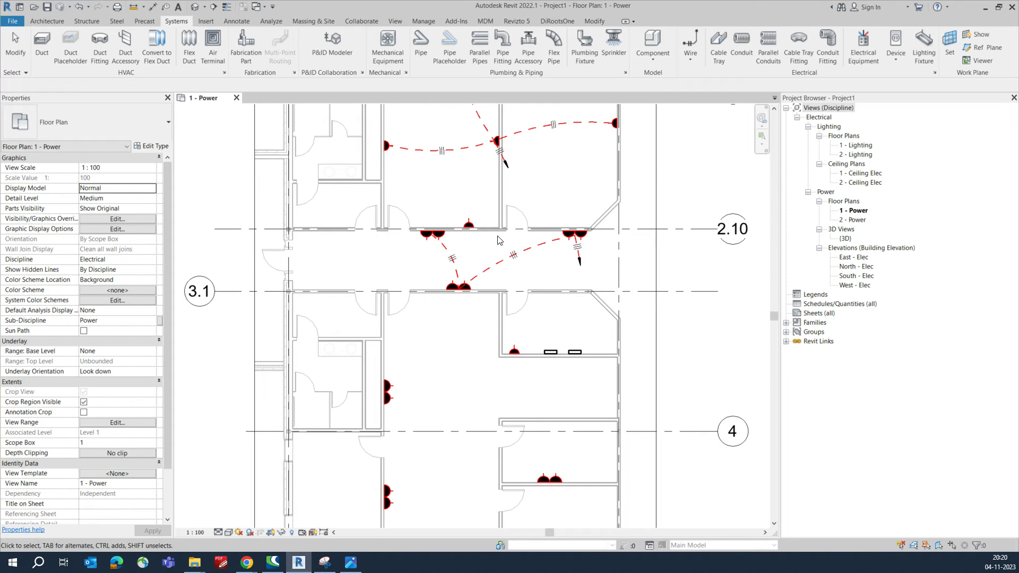
{"action": "scroll", "coordinate": [492, 240], "scroll_direction": "up", "scroll_amount": 2}
{"action": "middle_click_drag", "start_coordinate": [446, 321], "coordinate": [446, 251]}
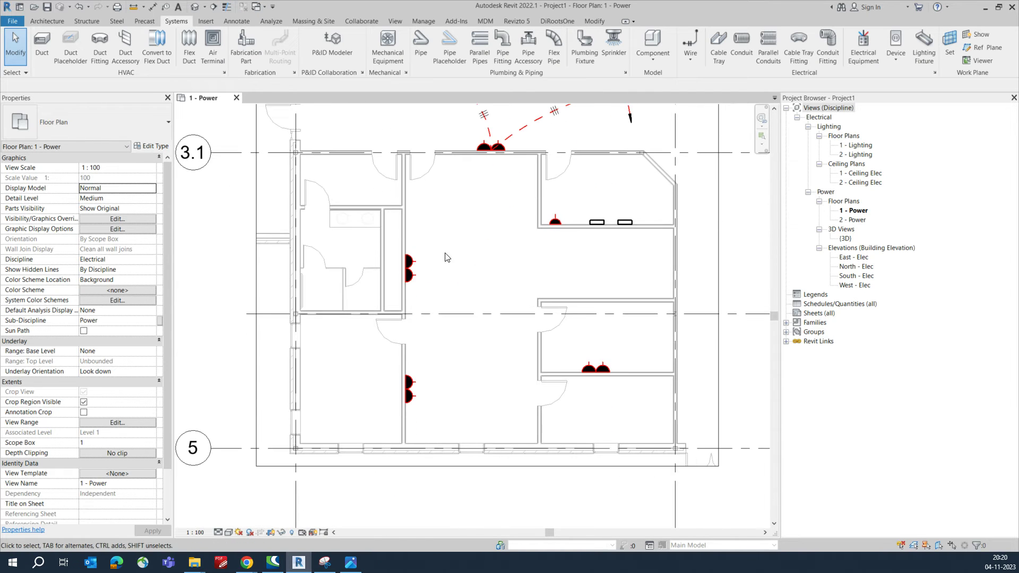
{"action": "left_click", "coordinate": [410, 388]}
{"action": "left_click", "coordinate": [410, 268], "text": "ctrl"}
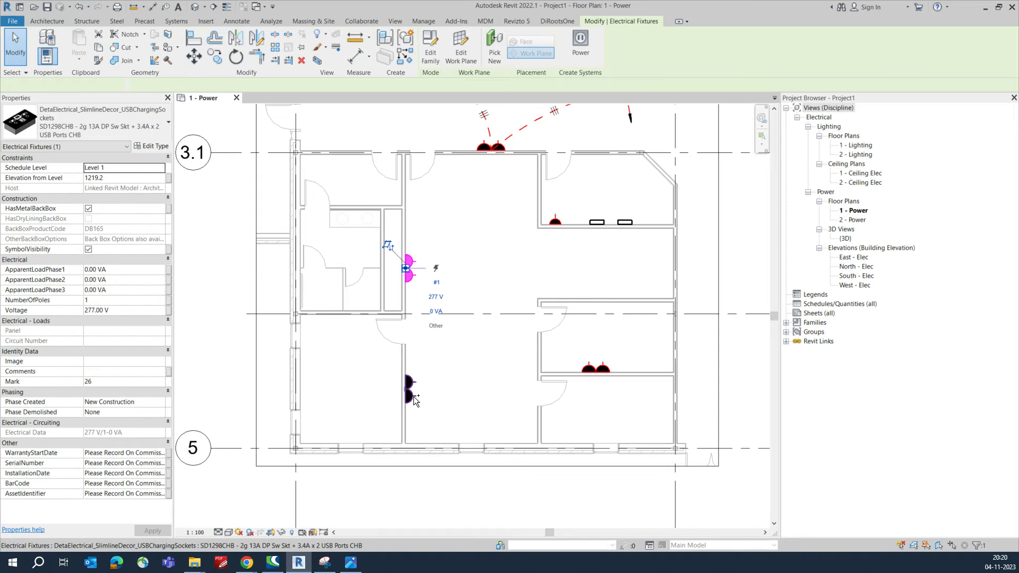
{"action": "left_click", "coordinate": [640, 38]}
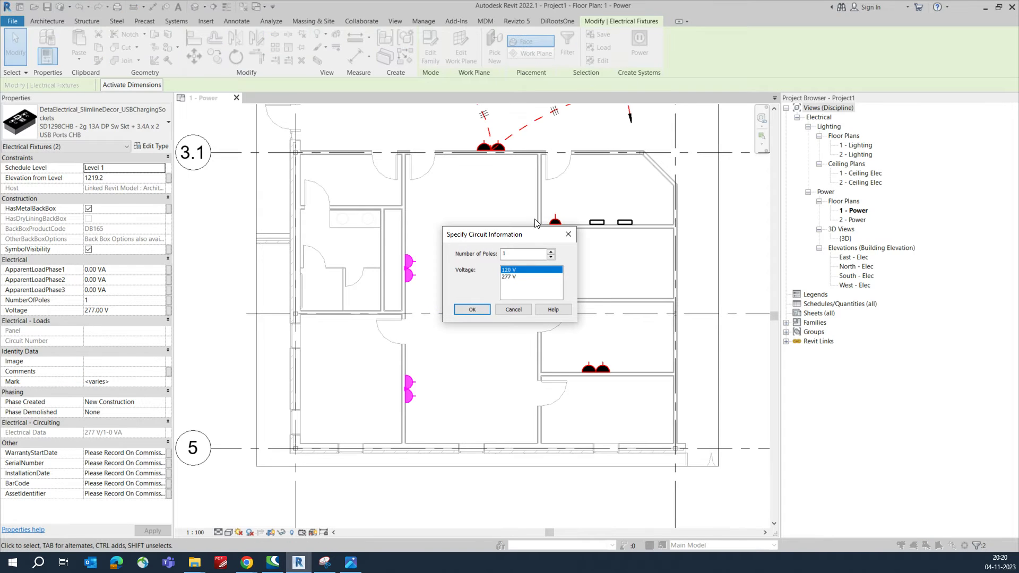
{"action": "left_click", "coordinate": [471, 310]}
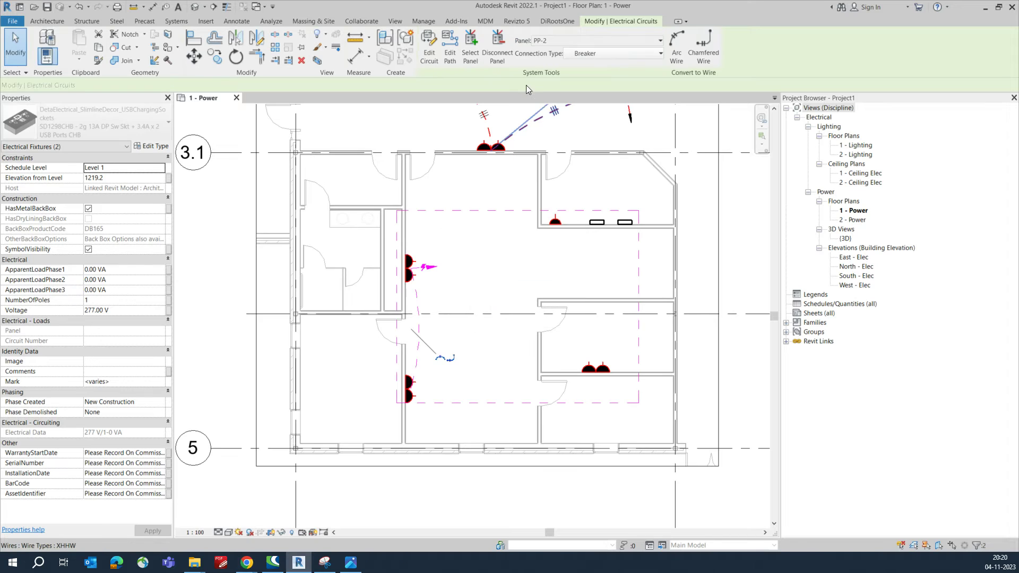
{"action": "left_click", "coordinate": [471, 52]}
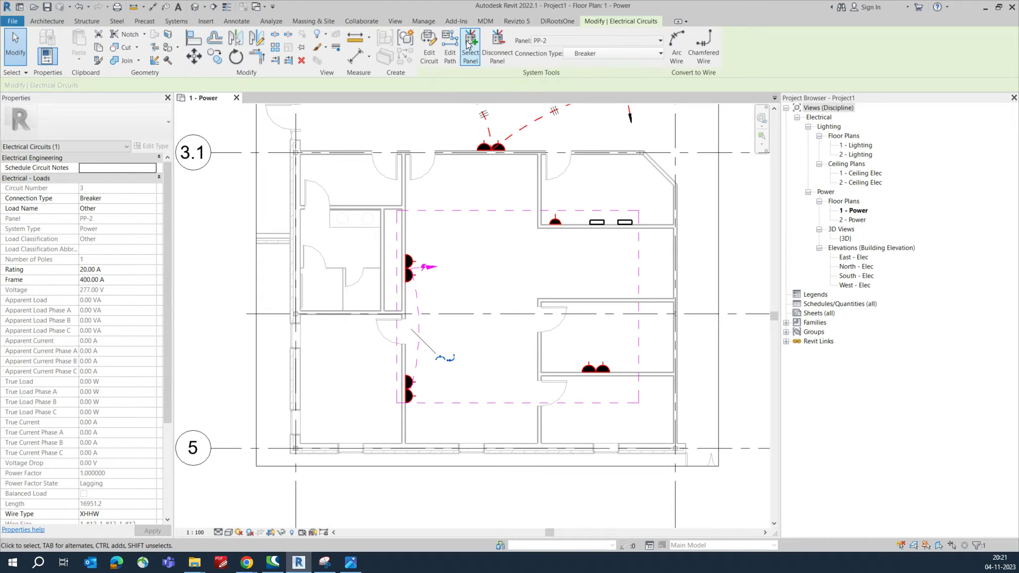
{"action": "left_click", "coordinate": [625, 222]}
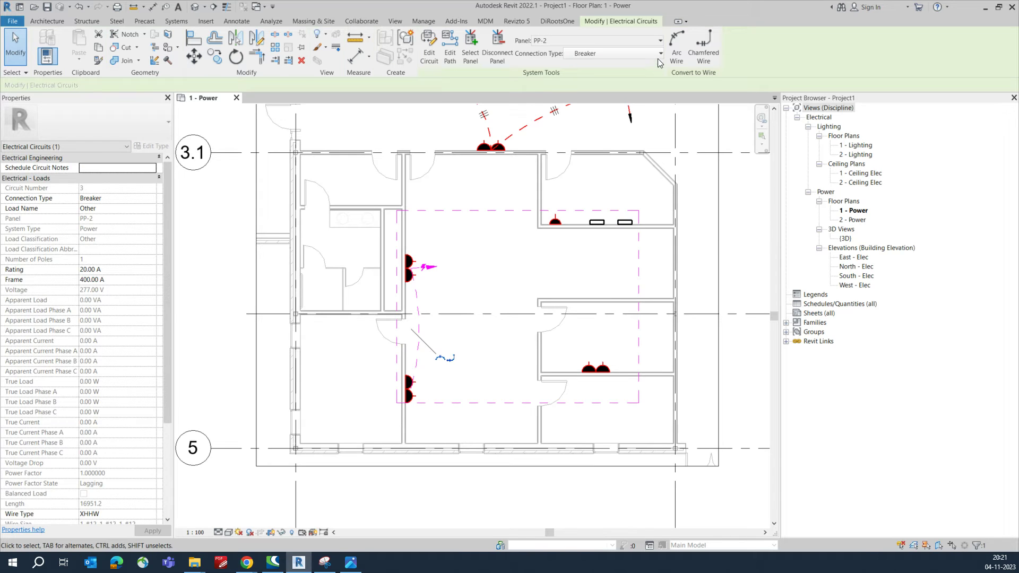
{"action": "left_click", "coordinate": [673, 40]}
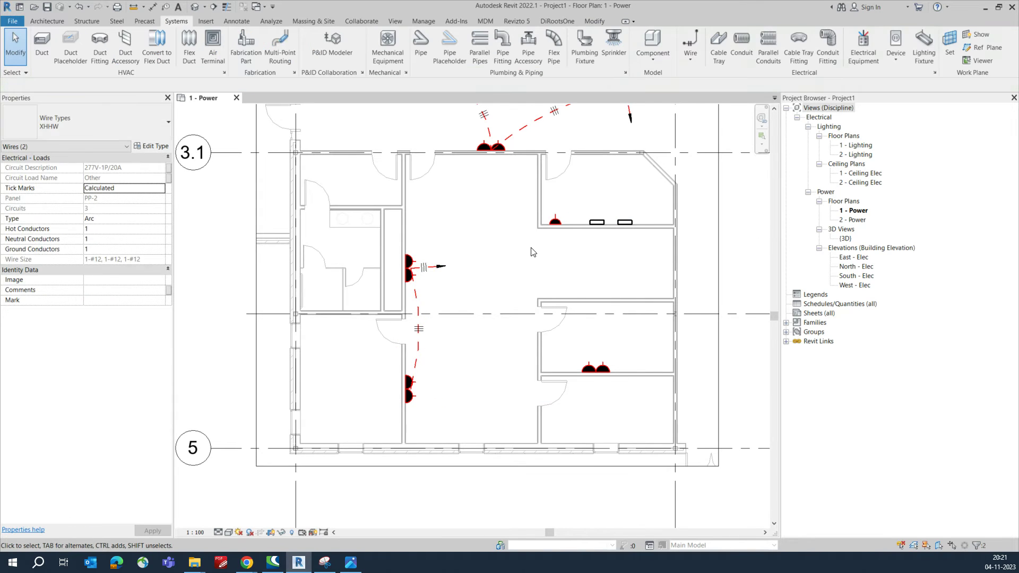
{"action": "key", "text": "Escape"}
{"action": "left_click", "coordinate": [442, 270]}
{"action": "key", "text": "Escape"}
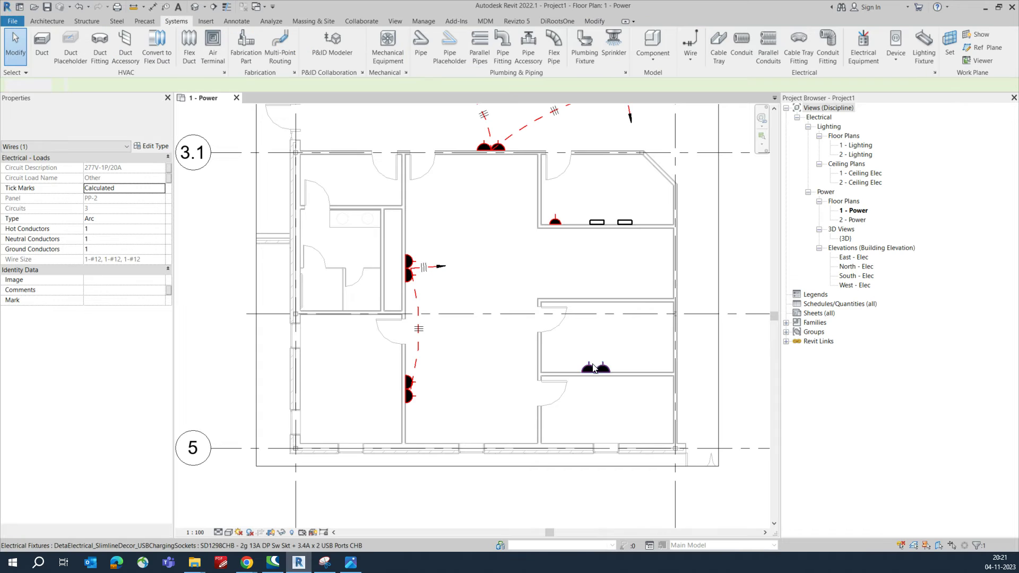
Circuit the lower room's sockets as circuit 4 and draw it as arc wire
{"action": "left_click", "coordinate": [603, 369]}
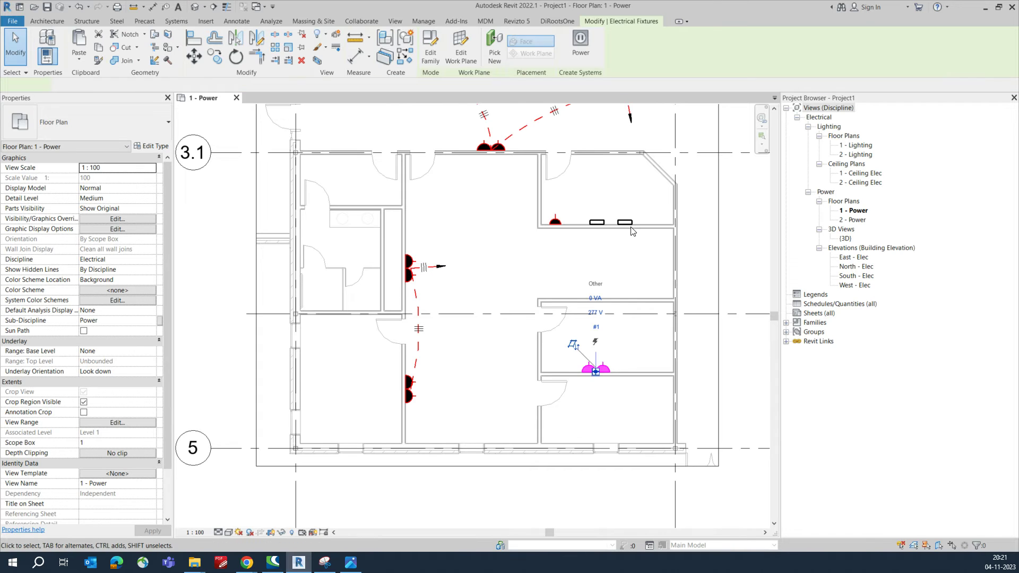
{"action": "left_click", "coordinate": [580, 45]}
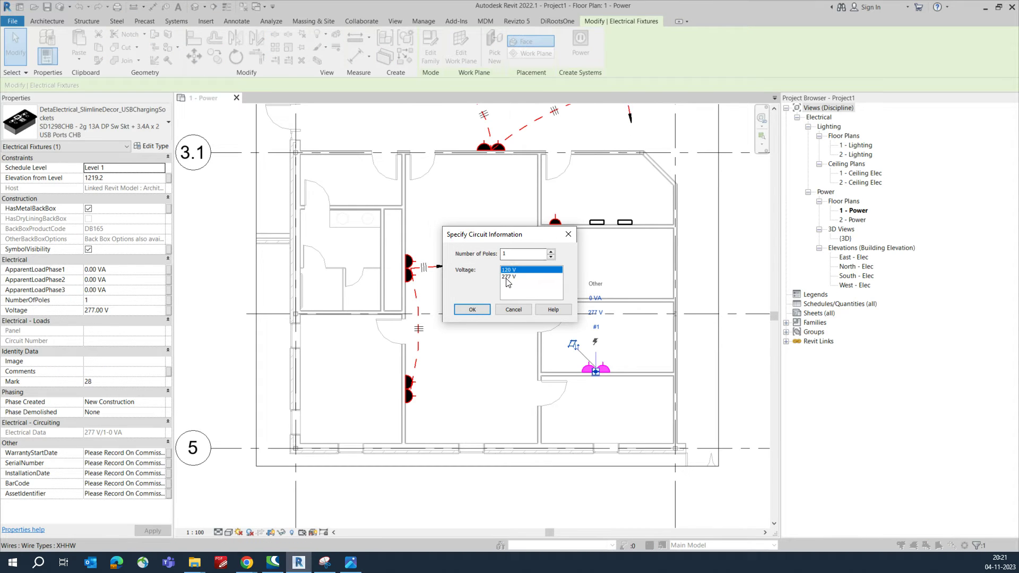
{"action": "left_click", "coordinate": [471, 313]}
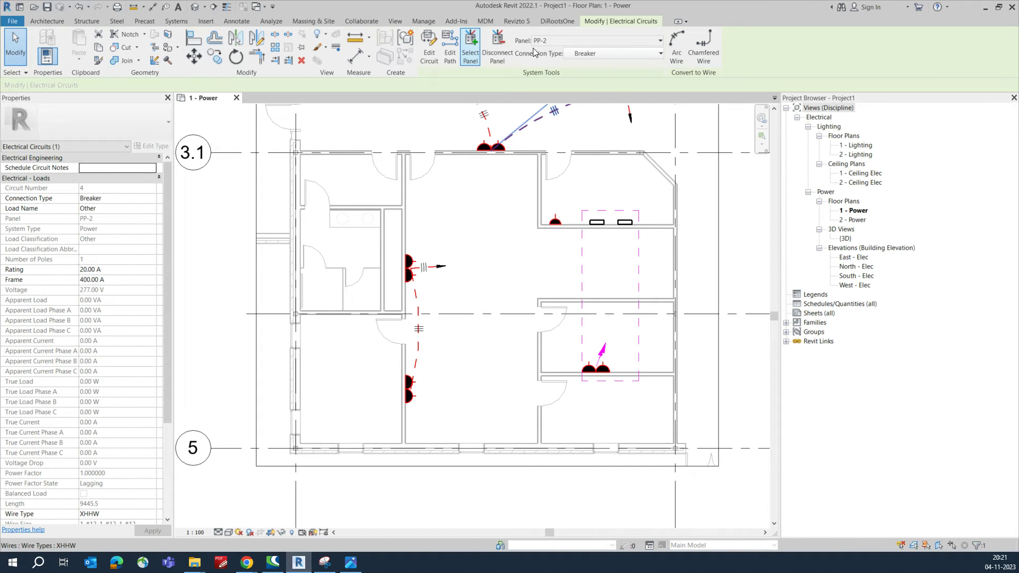
{"action": "left_click", "coordinate": [675, 45]}
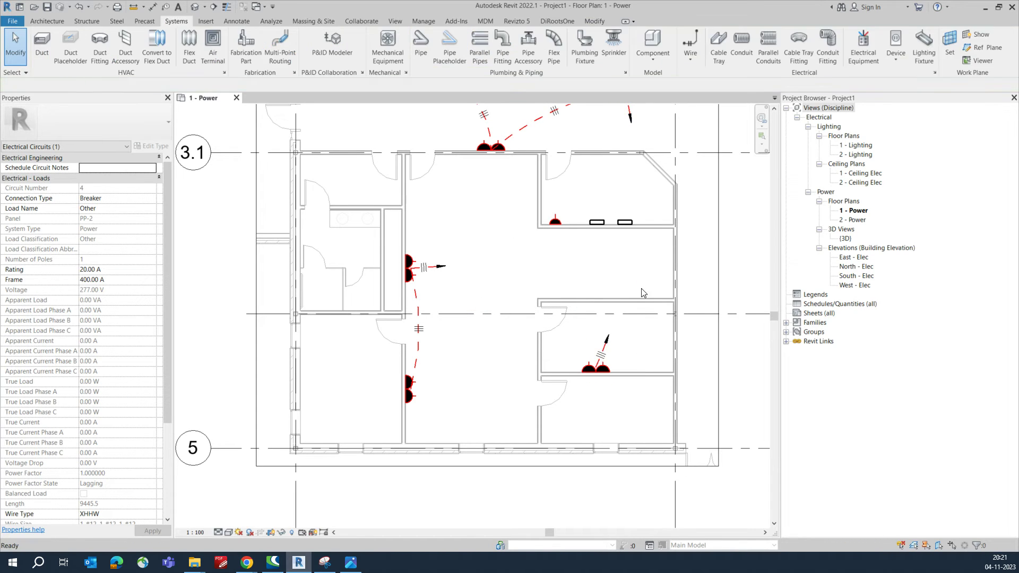
Start placing an electrical fixture using the SD1298CHB USB charging socket type
{"action": "scroll", "coordinate": [536, 274], "scroll_direction": "down", "scroll_amount": 3}
{"action": "scroll", "coordinate": [536, 274], "scroll_direction": "down", "scroll_amount": 2}
{"action": "scroll", "coordinate": [531, 318], "scroll_direction": "up", "scroll_amount": 5}
{"action": "scroll", "coordinate": [527, 346], "scroll_direction": "down", "scroll_amount": 3}
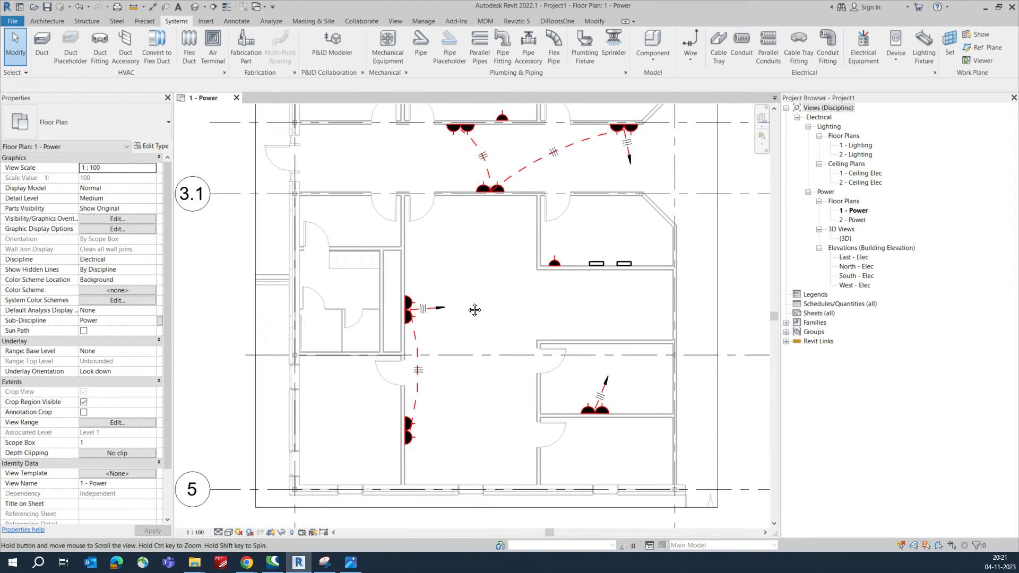
{"action": "scroll", "coordinate": [552, 279], "scroll_direction": "up", "scroll_amount": 4}
{"action": "scroll", "coordinate": [552, 280], "scroll_direction": "down", "scroll_amount": 1}
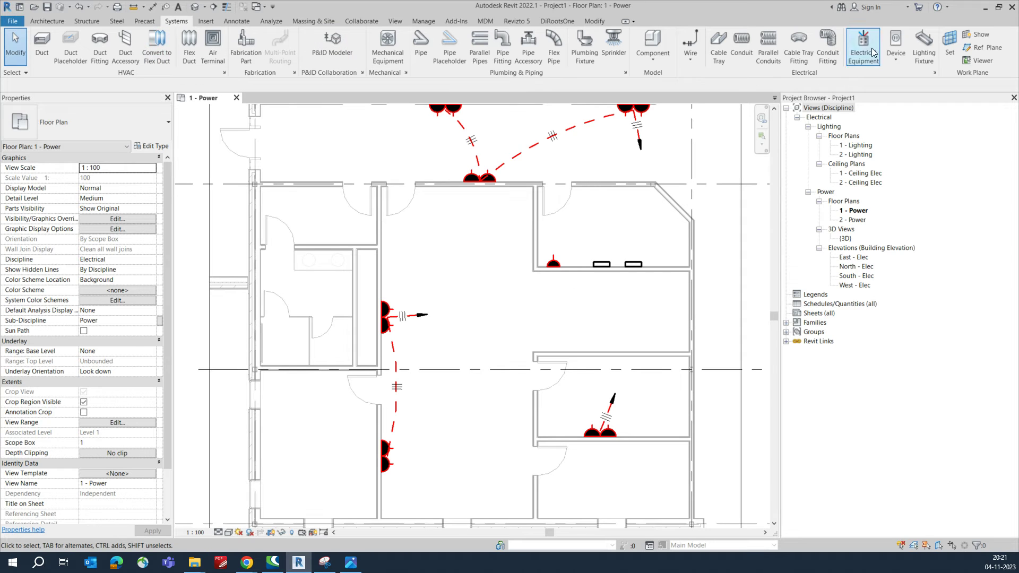
{"action": "left_click", "coordinate": [895, 60]}
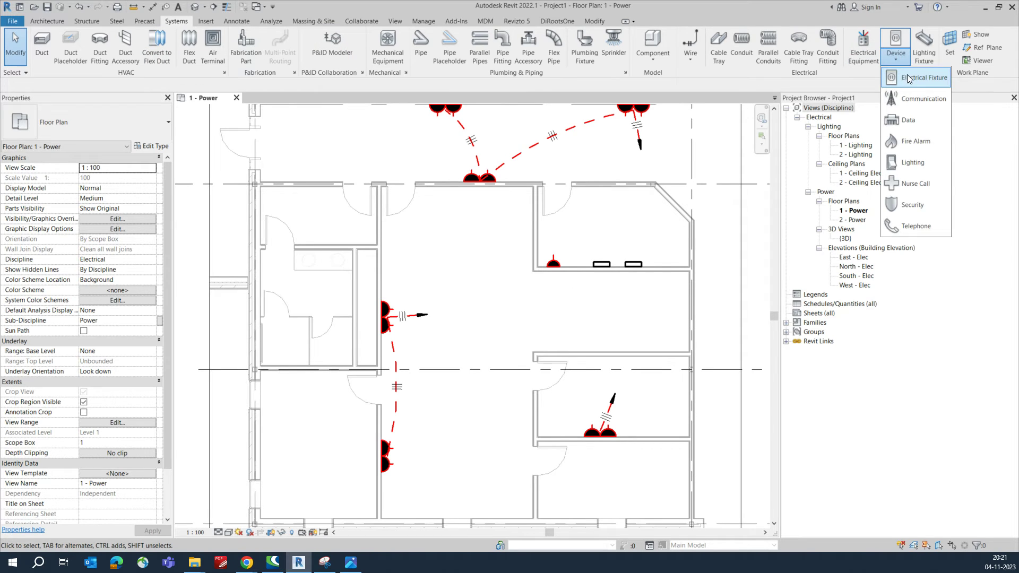
{"action": "left_click", "coordinate": [916, 136]}
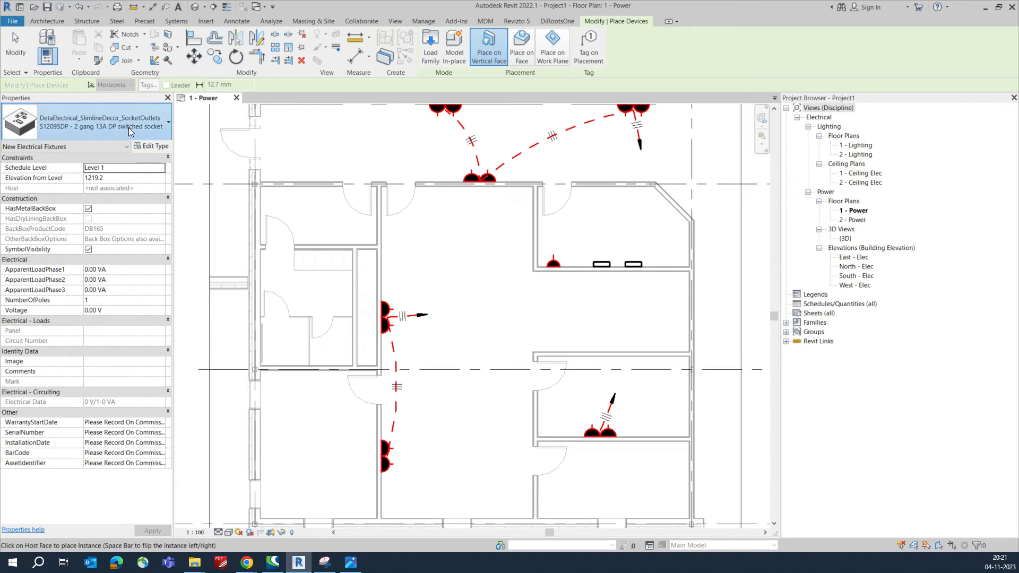
{"action": "left_click", "coordinate": [129, 127]}
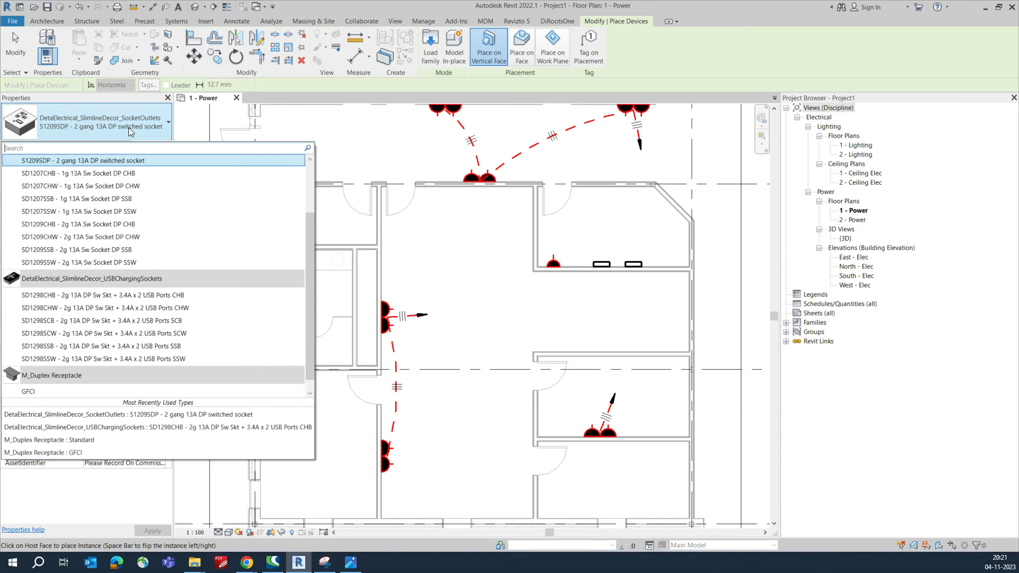
{"action": "left_click", "coordinate": [96, 295]}
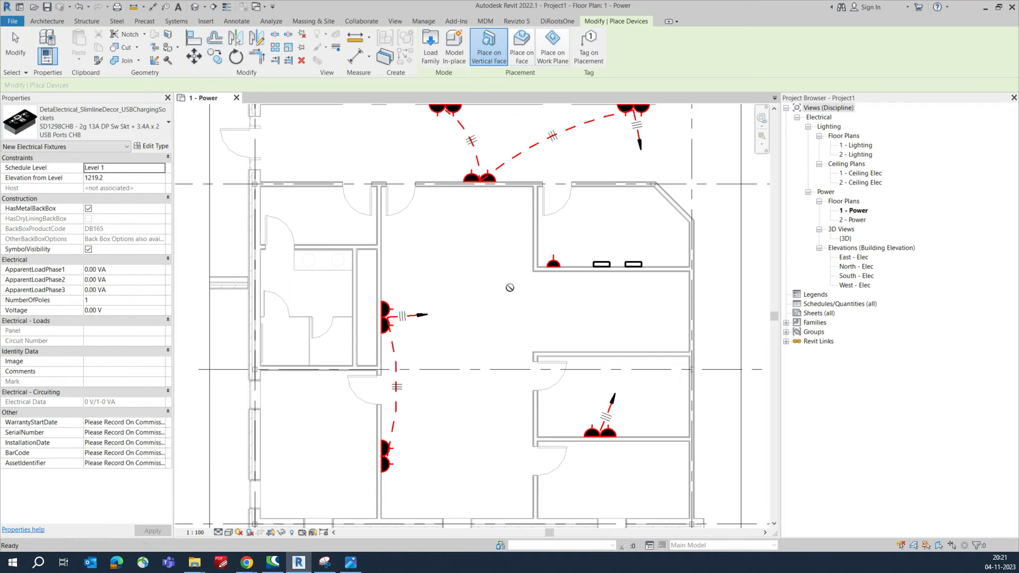
Place two USB charging sockets side by side on the right-hand room's wall
{"action": "left_click", "coordinate": [566, 350]}
{"action": "scroll", "coordinate": [641, 350], "scroll_direction": "up", "scroll_amount": 2}
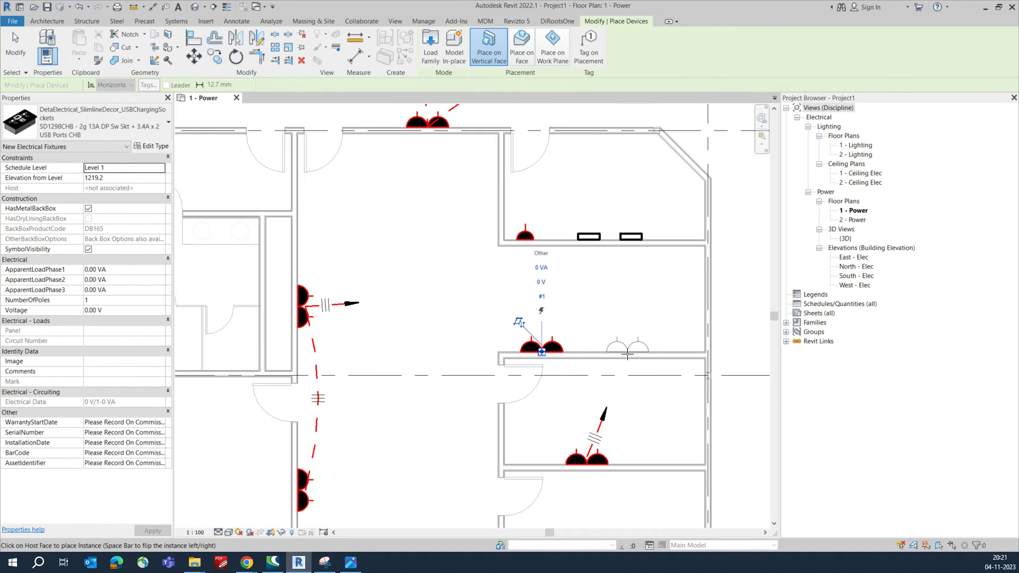
{"action": "left_click", "coordinate": [625, 351]}
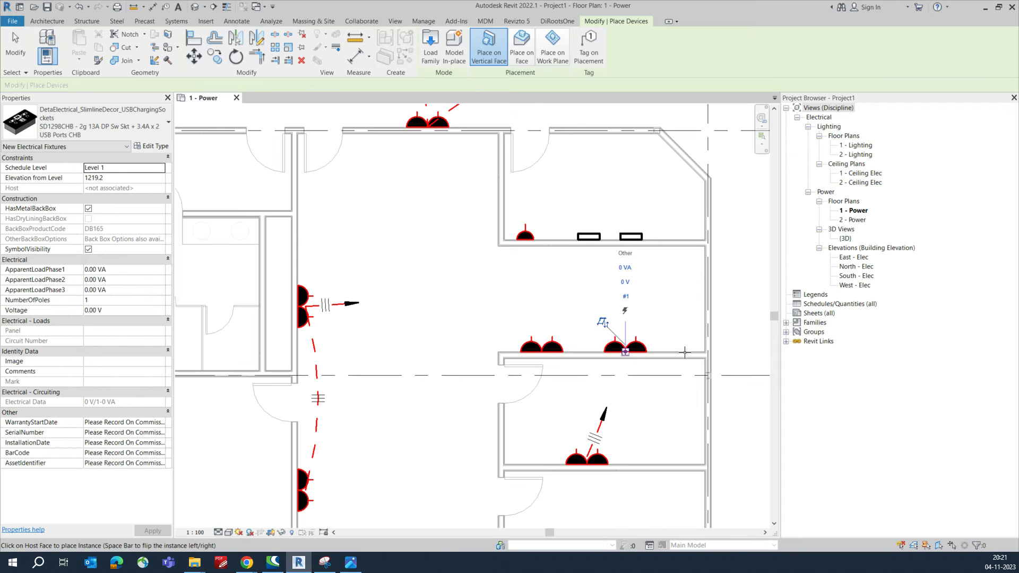
{"action": "scroll", "coordinate": [602, 338], "scroll_direction": "down", "scroll_amount": 2}
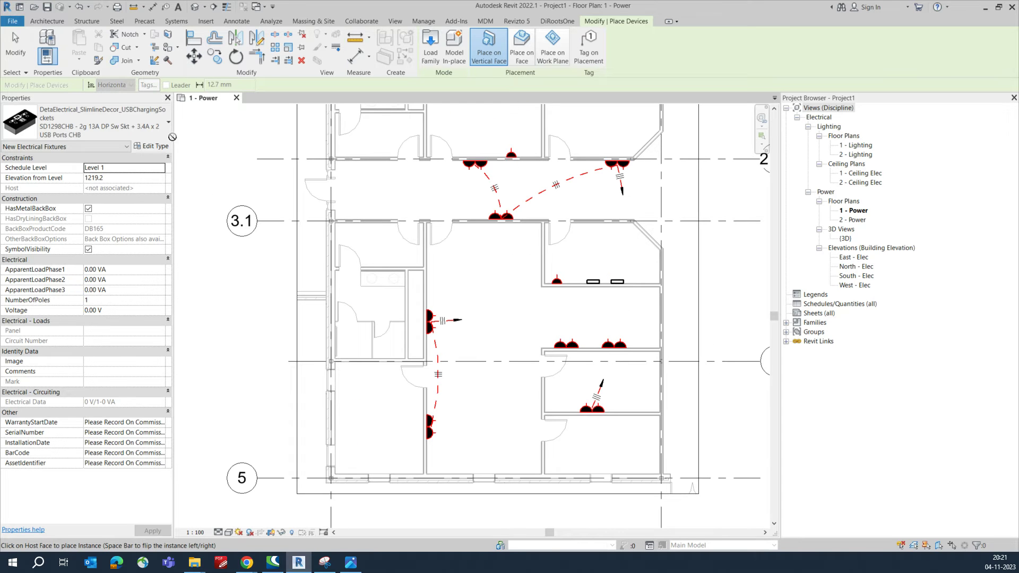
Switch the type to S1207S 1 gang 13A SP switched socket and end placement
{"action": "left_click", "coordinate": [142, 128]}
{"action": "scroll", "coordinate": [71, 198], "scroll_direction": "up", "scroll_amount": 3}
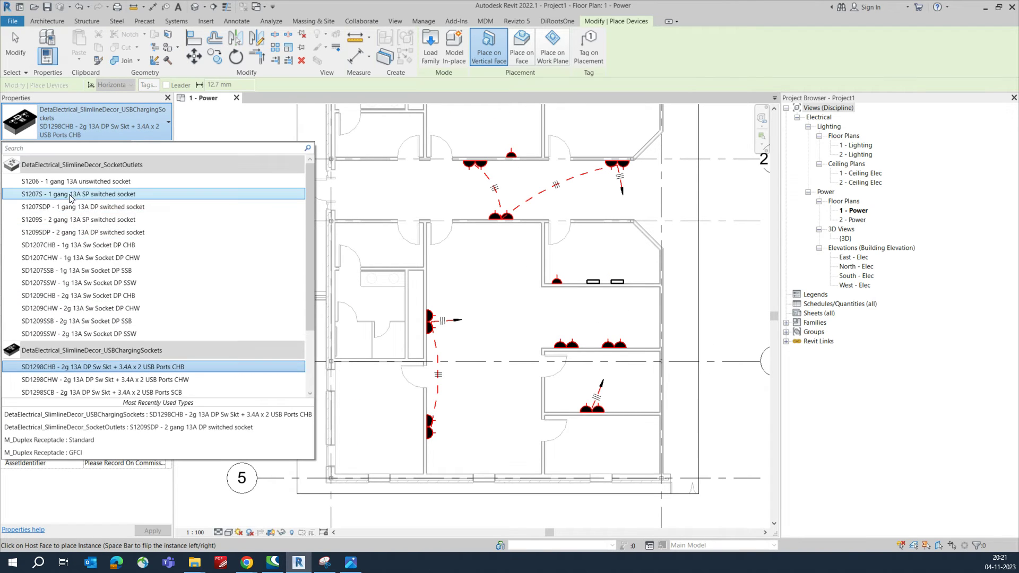
{"action": "left_click", "coordinate": [71, 181]}
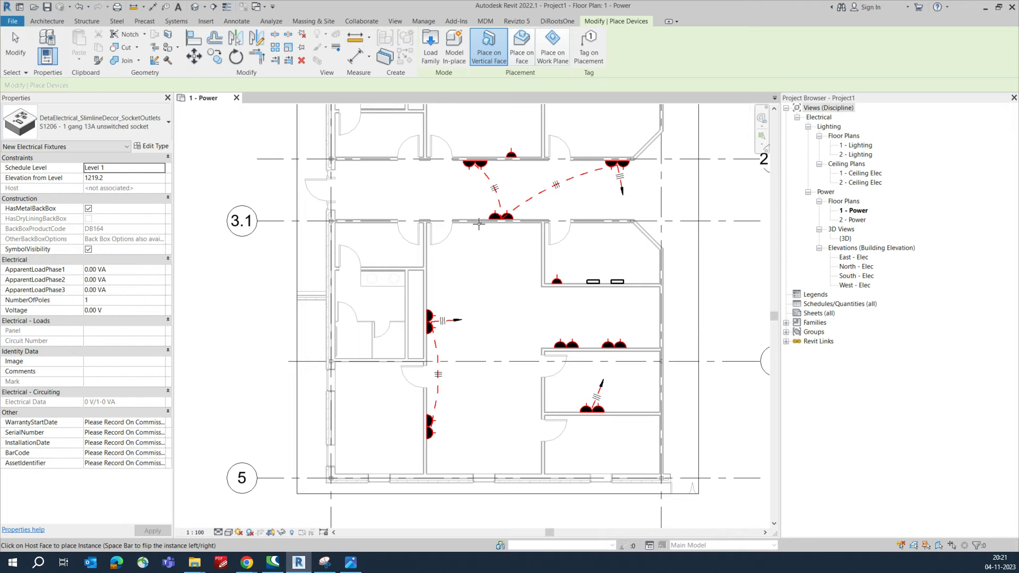
{"action": "scroll", "coordinate": [478, 224], "scroll_direction": "up", "scroll_amount": 5}
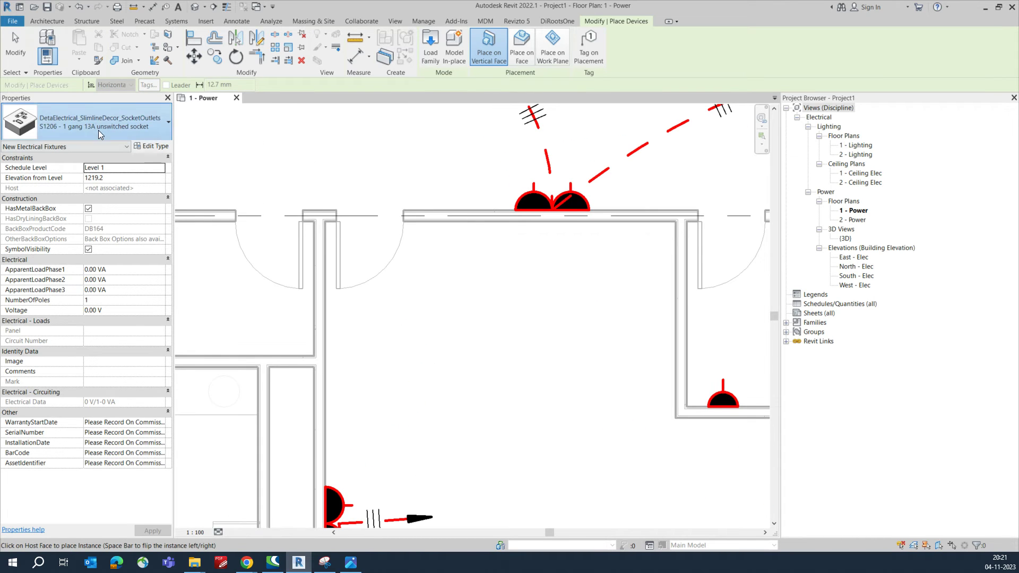
{"action": "left_click", "coordinate": [97, 129]}
{"action": "left_click", "coordinate": [88, 192]}
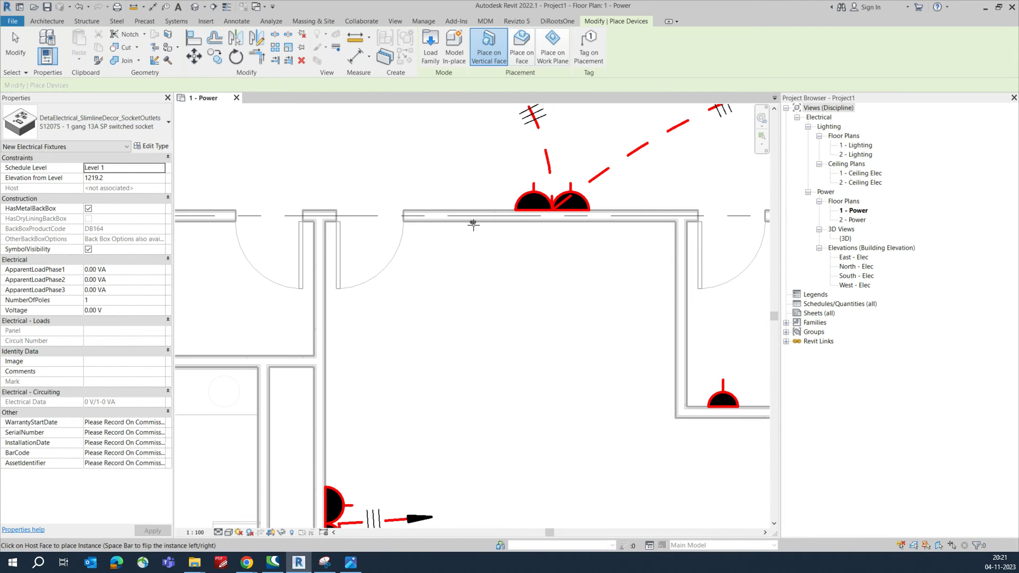
{"action": "scroll", "coordinate": [482, 239], "scroll_direction": "down", "scroll_amount": 3}
{"action": "key", "text": "Escape"}
{"action": "key", "text": "Escape"}
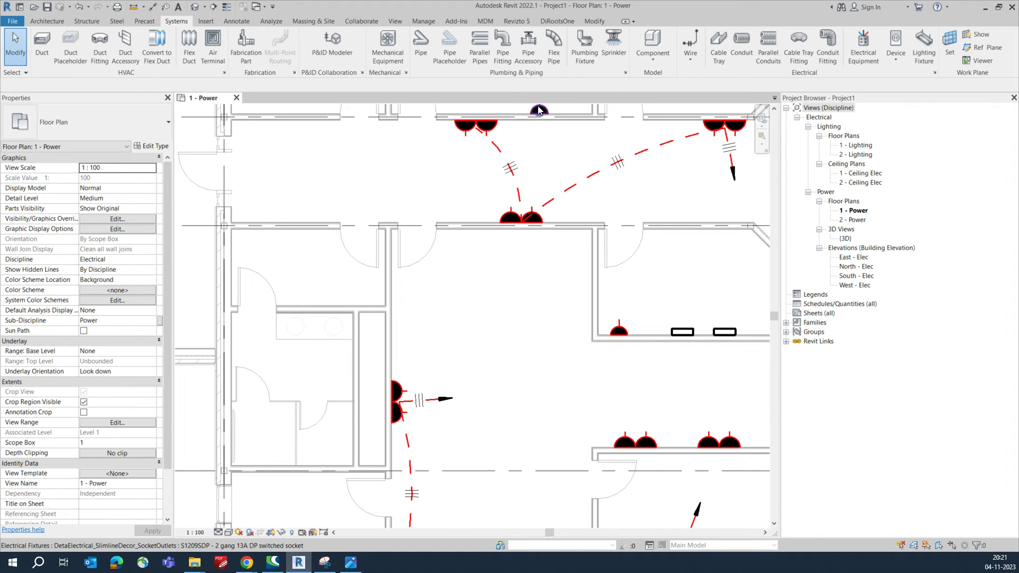
Use CS on an S1209SDP socket to add sockets on the lower room's upper and right walls
{"action": "left_click", "coordinate": [539, 110]}
{"action": "key", "text": "c"}
{"action": "key", "text": "s"}
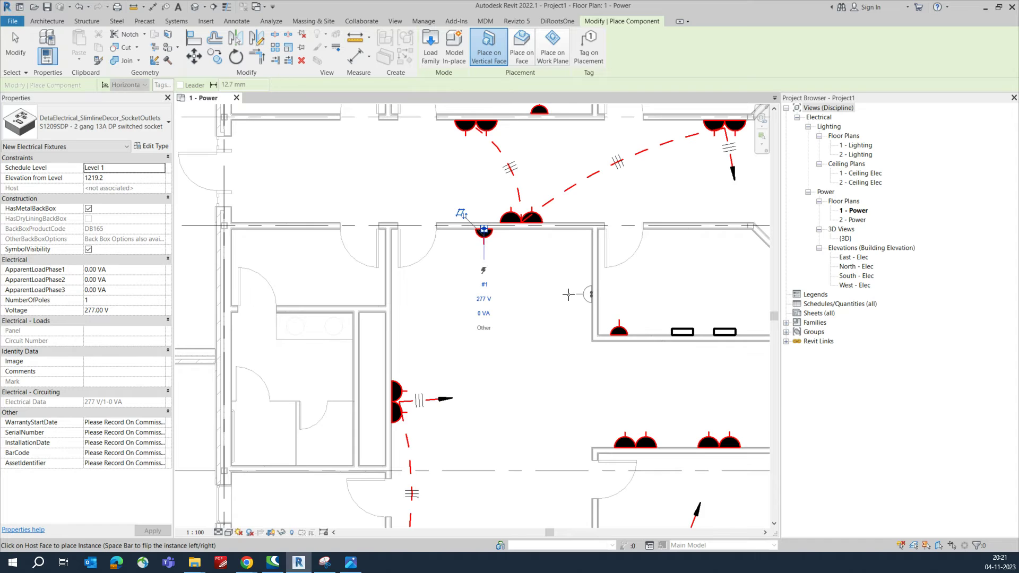
{"action": "scroll", "coordinate": [593, 294], "scroll_direction": "down", "scroll_amount": 1}
{"action": "scroll", "coordinate": [543, 270], "scroll_direction": "down", "scroll_amount": 3}
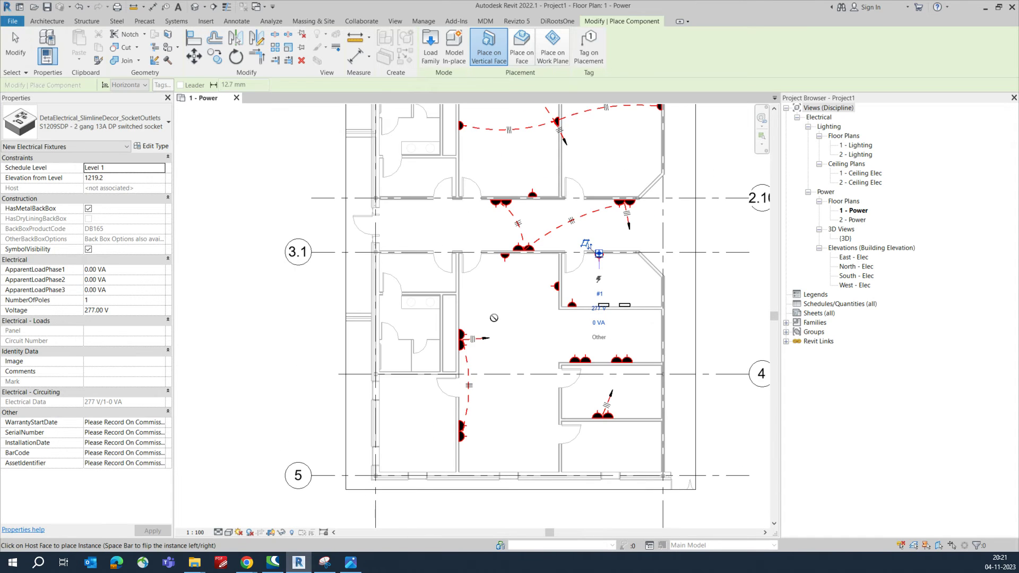
{"action": "scroll", "coordinate": [588, 368], "scroll_direction": "up", "scroll_amount": 2}
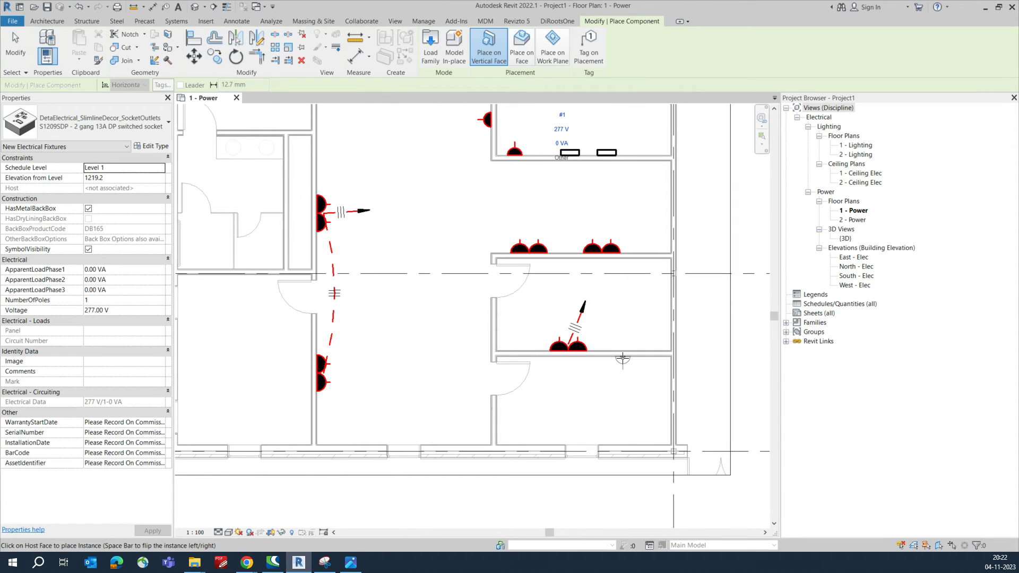
{"action": "left_click", "coordinate": [623, 357]}
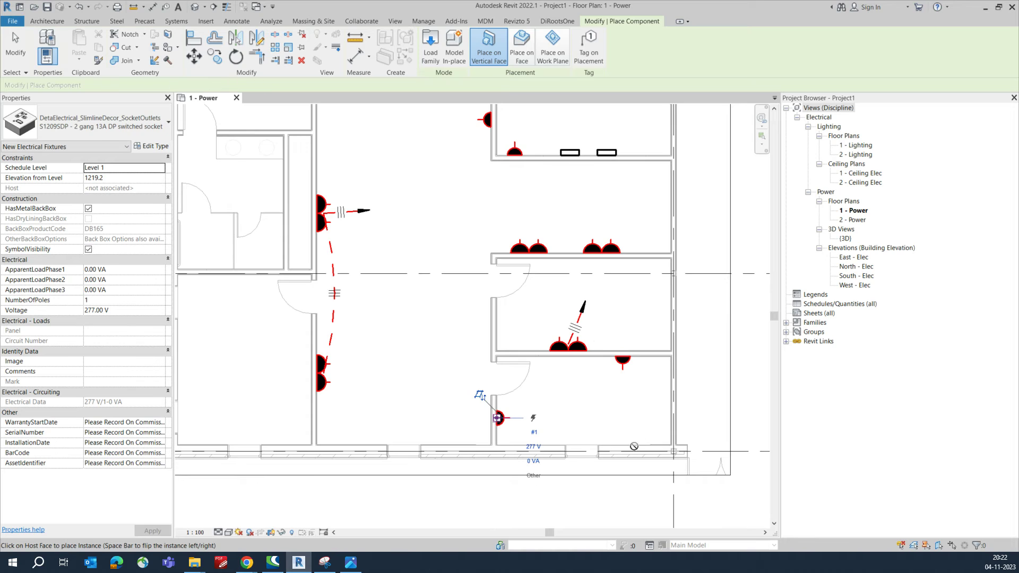
{"action": "left_click", "coordinate": [667, 422]}
{"action": "key", "text": "Escape"}
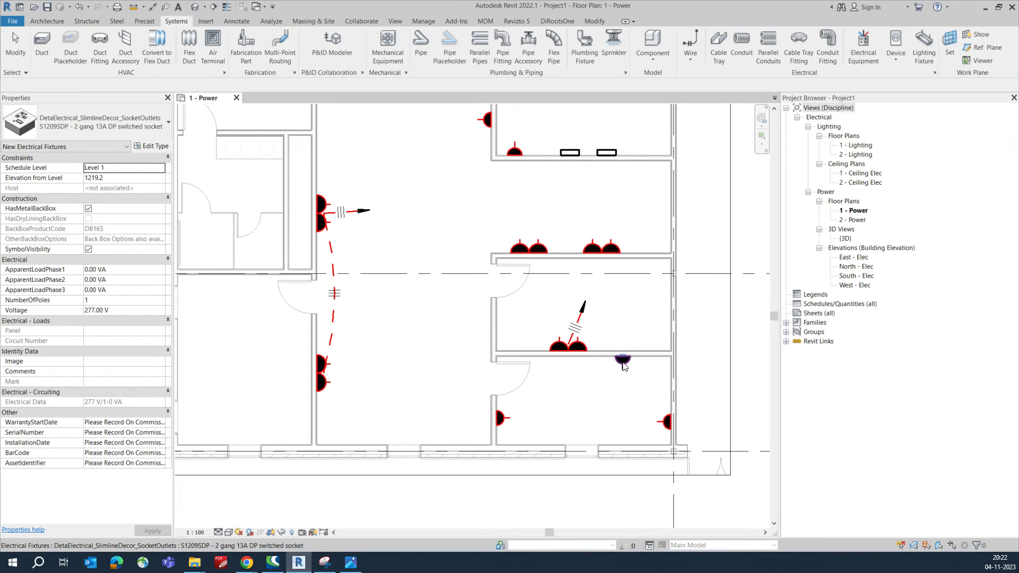
{"action": "left_click", "coordinate": [623, 365]}
Select all visible 2 gang switched sockets and set Elevation from Level to 450.0
{"action": "left_click", "coordinate": [113, 178]}
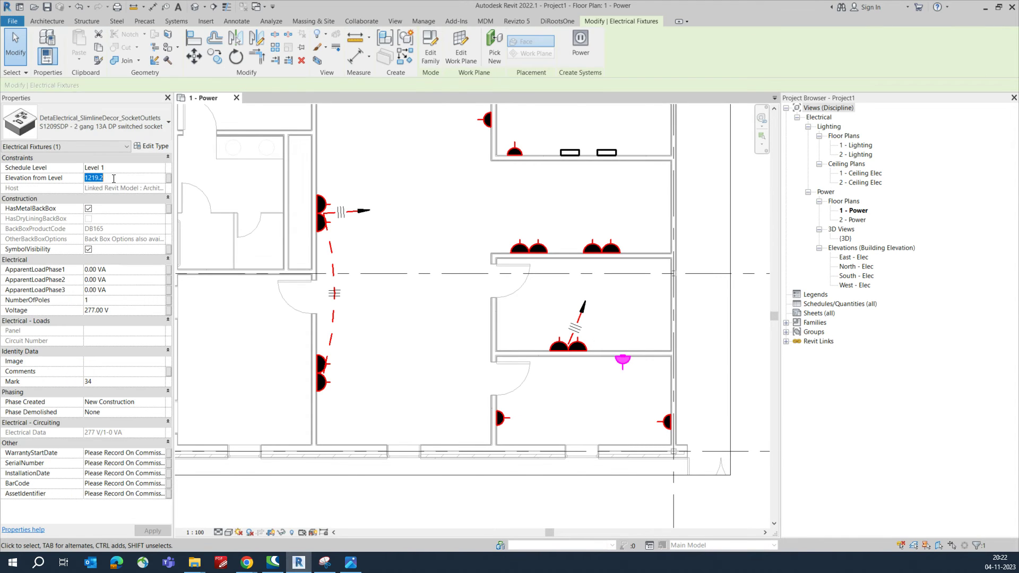
{"action": "left_click", "coordinate": [383, 340]}
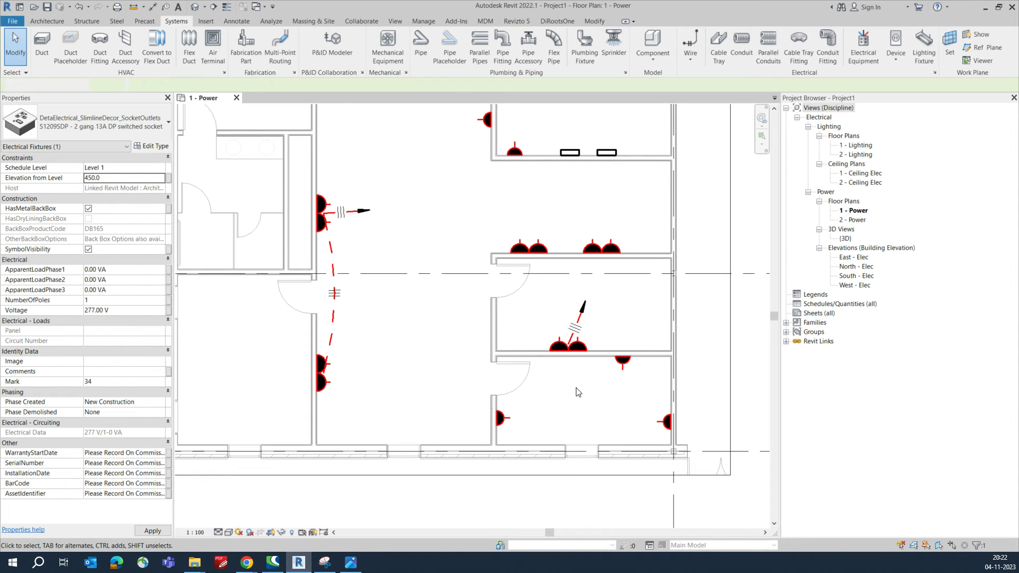
{"action": "right_click", "coordinate": [629, 365]}
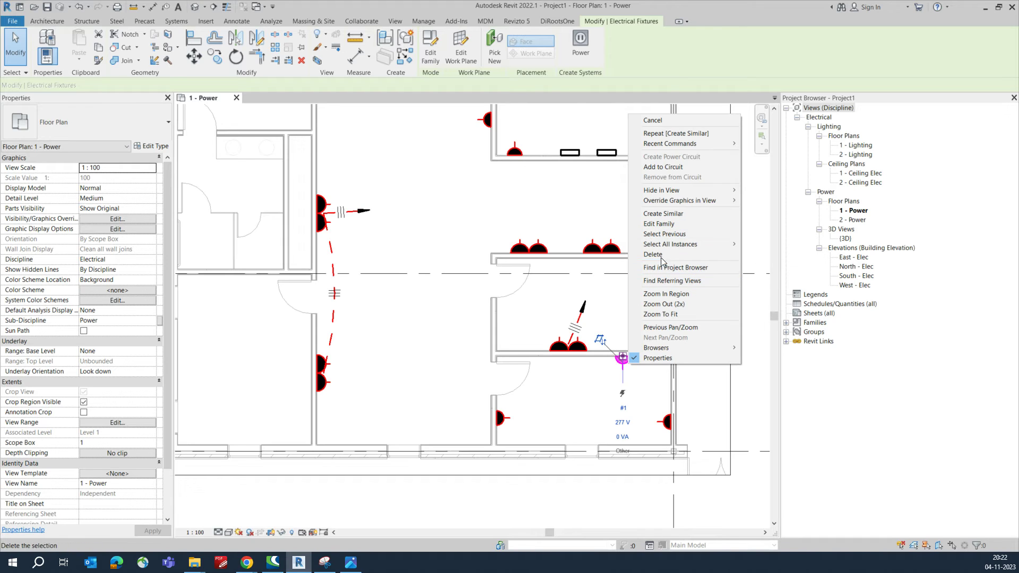
{"action": "mouse_move", "coordinate": [684, 244]}
{"action": "left_click", "coordinate": [769, 243]}
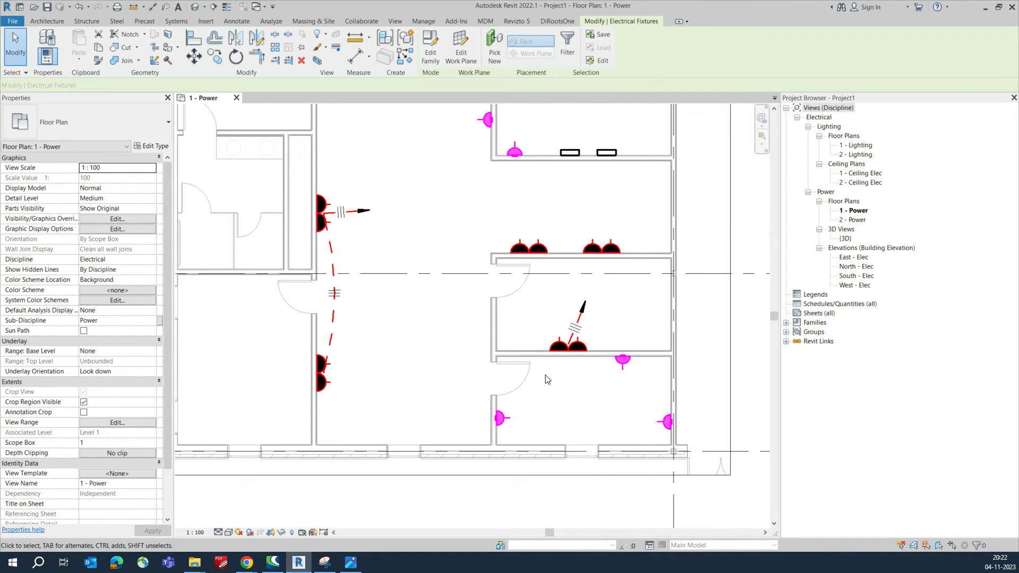
{"action": "scroll", "coordinate": [547, 379], "scroll_direction": "down", "scroll_amount": 2}
{"action": "left_click", "coordinate": [115, 180]}
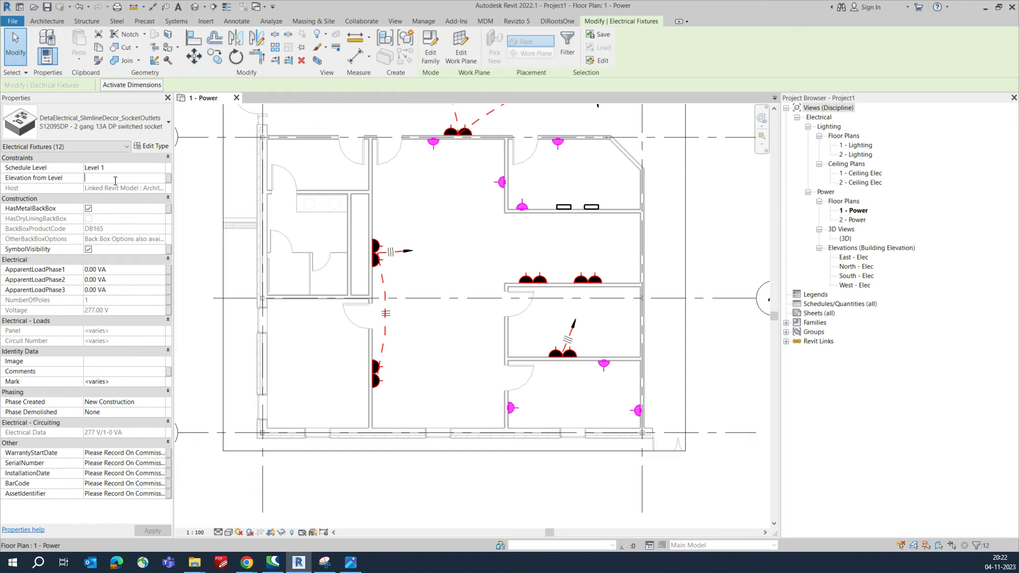
{"action": "left_click", "coordinate": [419, 376]}
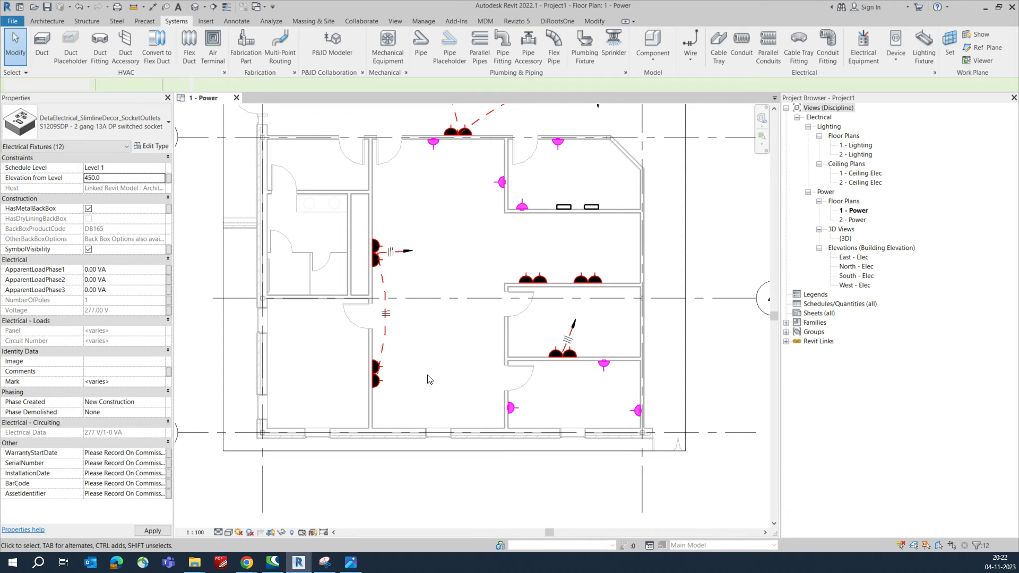
Select all visible SD1298CHB USB charging sockets and set their elevation to 450.0
{"action": "scroll", "coordinate": [383, 388], "scroll_direction": "down", "scroll_amount": 3}
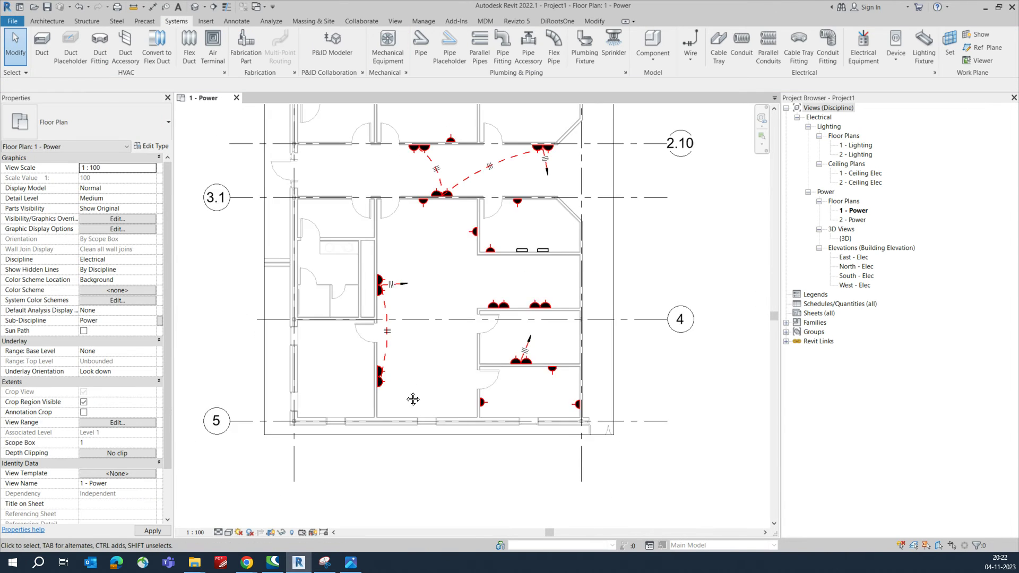
{"action": "right_click", "coordinate": [417, 403]}
{"action": "key", "text": "Escape"}
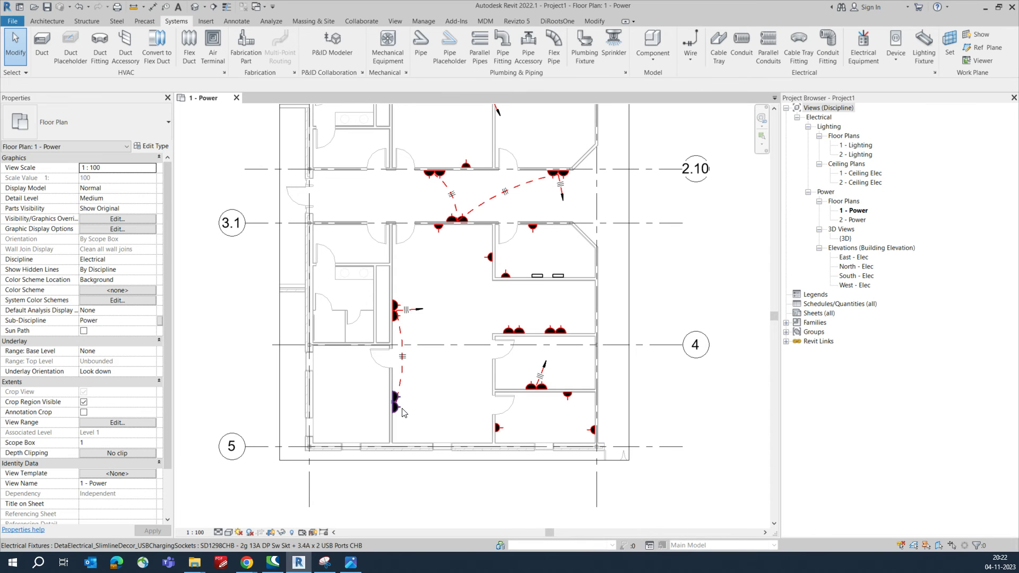
{"action": "right_click", "coordinate": [403, 413]}
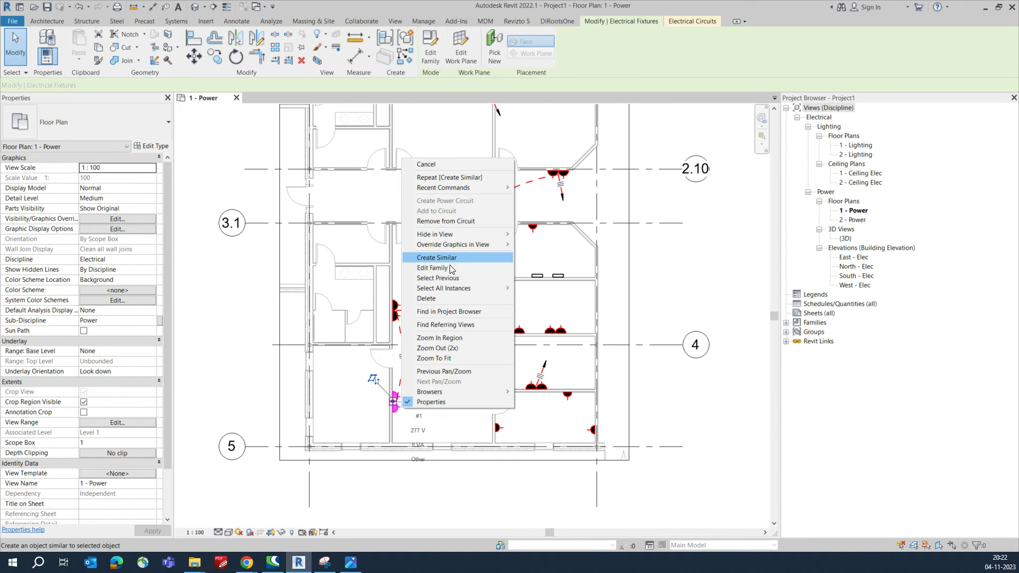
{"action": "mouse_move", "coordinate": [470, 288]}
{"action": "left_click", "coordinate": [549, 290]}
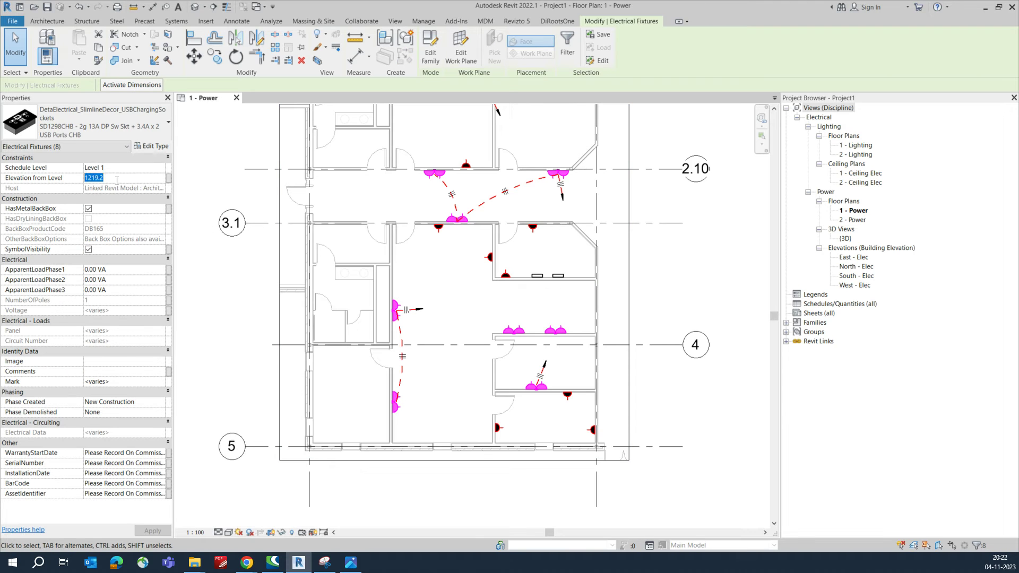
{"action": "left_click", "coordinate": [451, 375]}
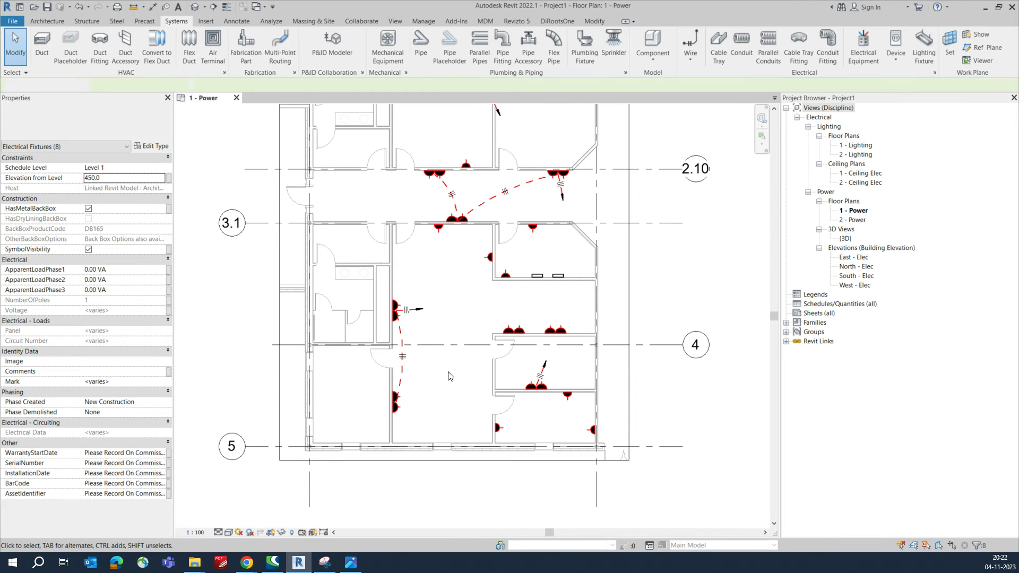
{"action": "scroll", "coordinate": [528, 253], "scroll_direction": "up", "scroll_amount": 3}
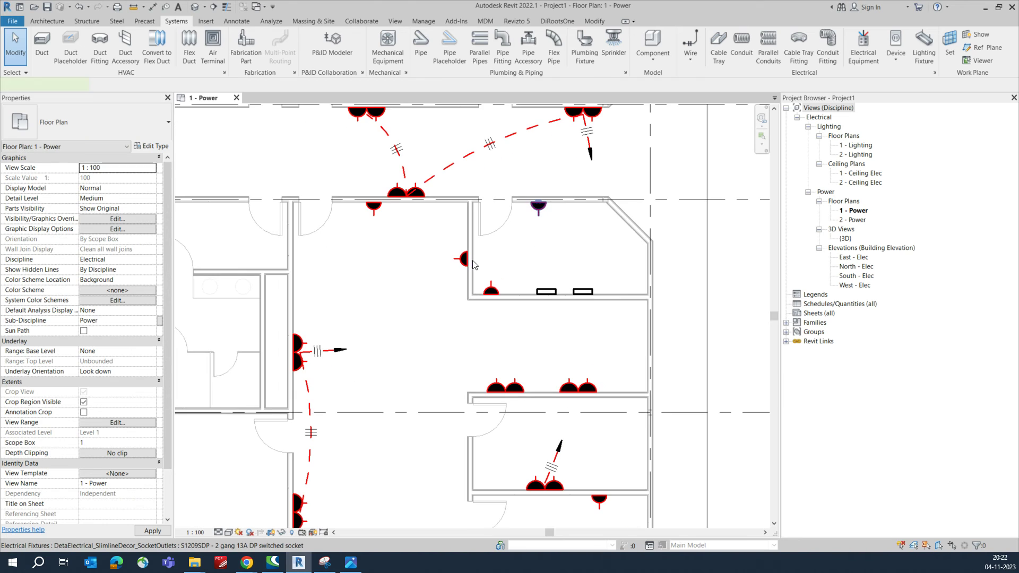
Circuit the first two sockets with the default pole and voltage, and show them as arc wires
{"action": "left_click", "coordinate": [537, 204]}
{"action": "left_click", "coordinate": [373, 211], "text": "ctrl"}
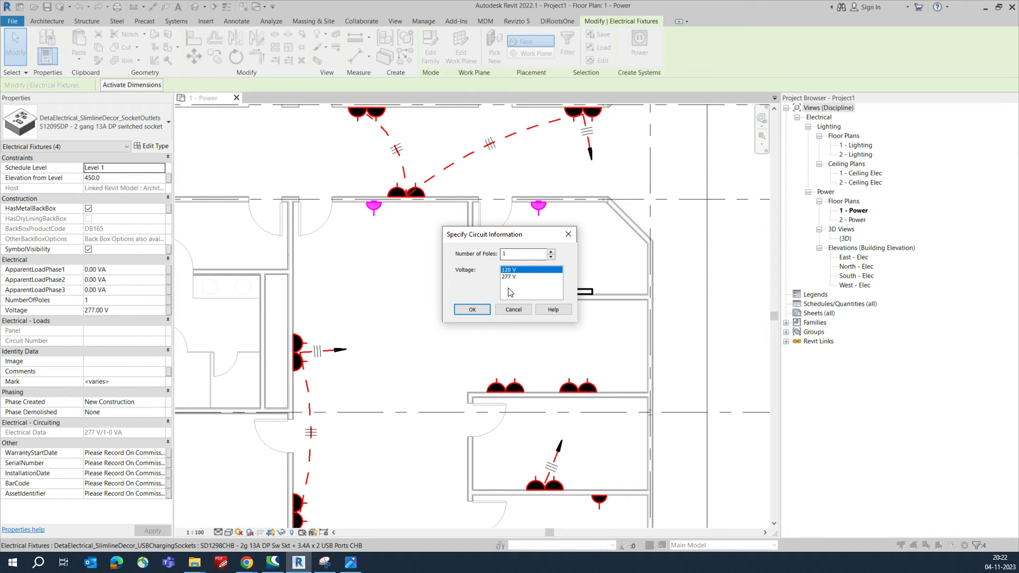
{"action": "left_click", "coordinate": [472, 310]}
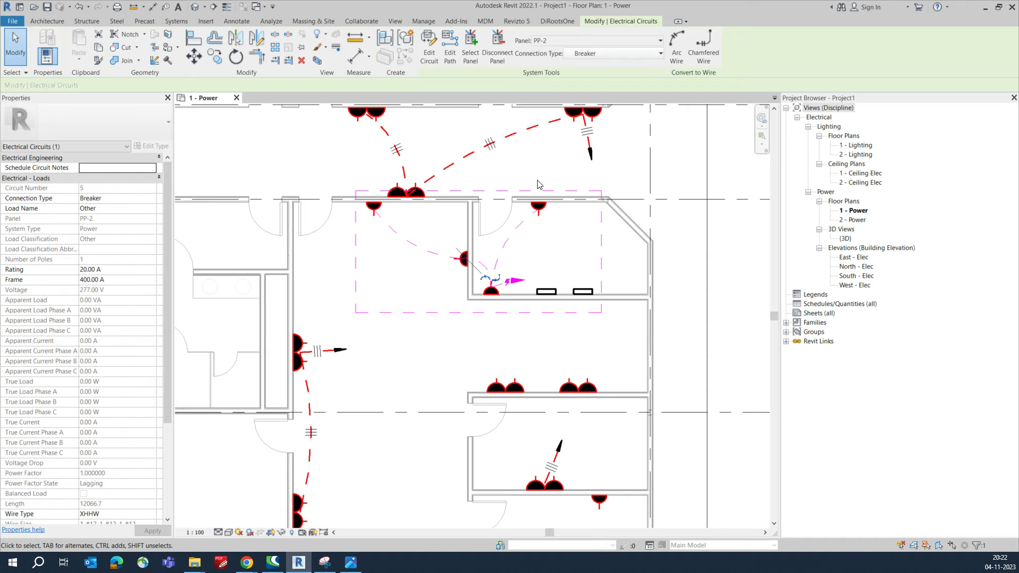
{"action": "left_click", "coordinate": [676, 47]}
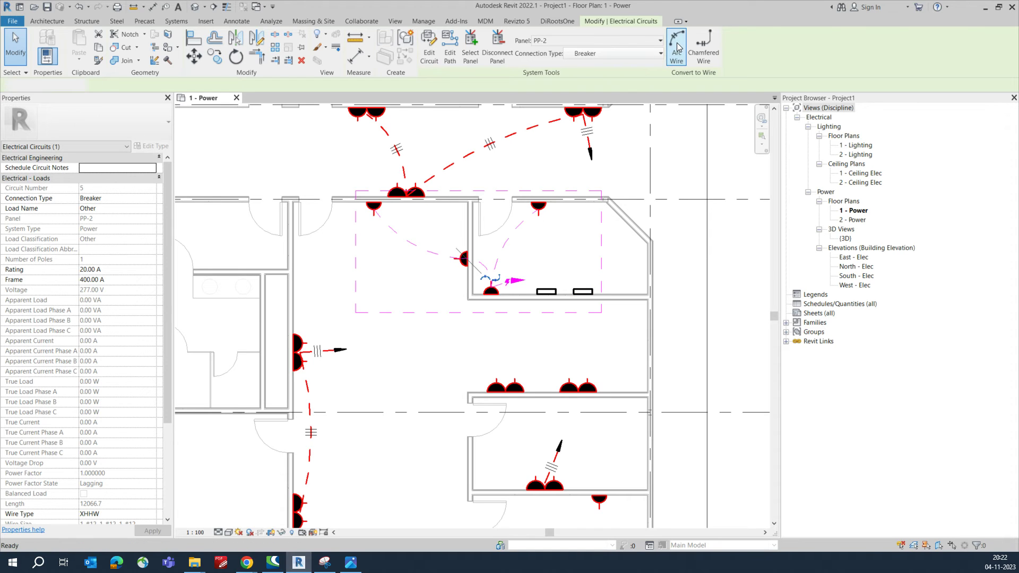
{"action": "scroll", "coordinate": [439, 339], "scroll_direction": "down", "scroll_amount": 3}
{"action": "scroll", "coordinate": [440, 339], "scroll_direction": "down", "scroll_amount": 2}
{"action": "scroll", "coordinate": [525, 296], "scroll_direction": "up", "scroll_amount": 2}
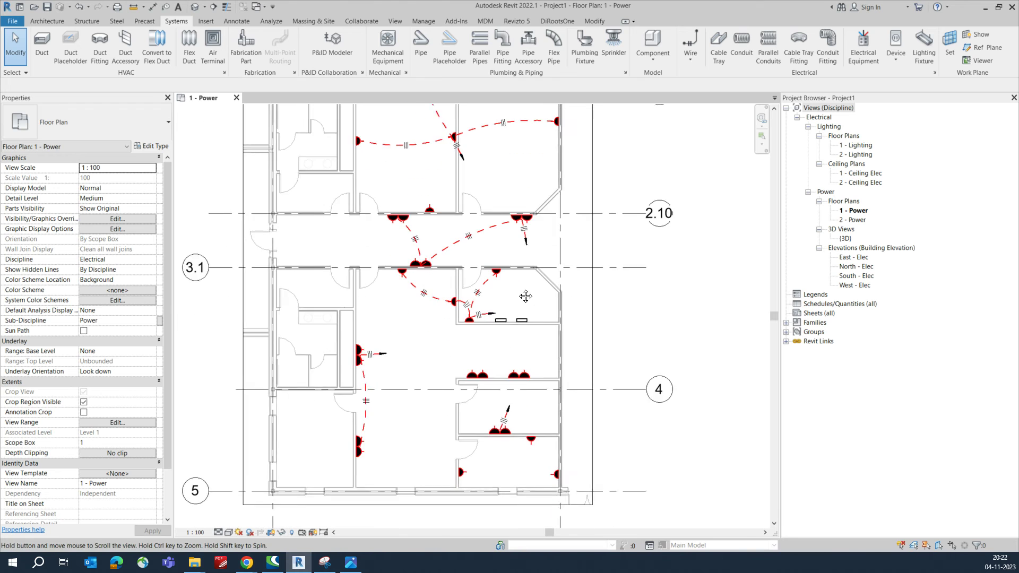
{"action": "scroll", "coordinate": [525, 296], "scroll_direction": "up", "scroll_amount": 5}
{"action": "scroll", "coordinate": [511, 268], "scroll_direction": "down", "scroll_amount": 6}
{"action": "scroll", "coordinate": [538, 295], "scroll_direction": "up", "scroll_amount": 1}
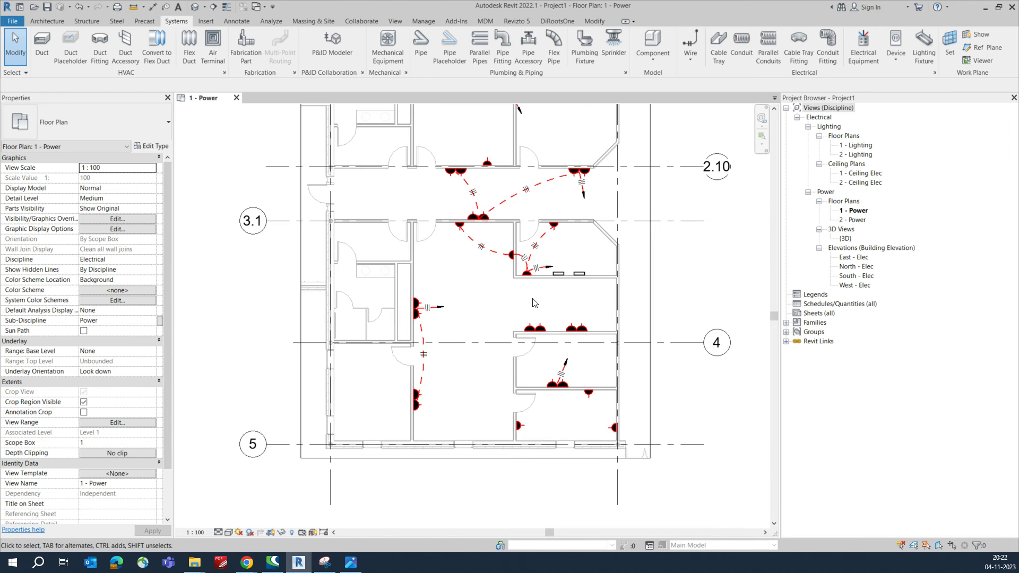
{"action": "scroll", "coordinate": [574, 319], "scroll_direction": "up", "scroll_amount": 3}
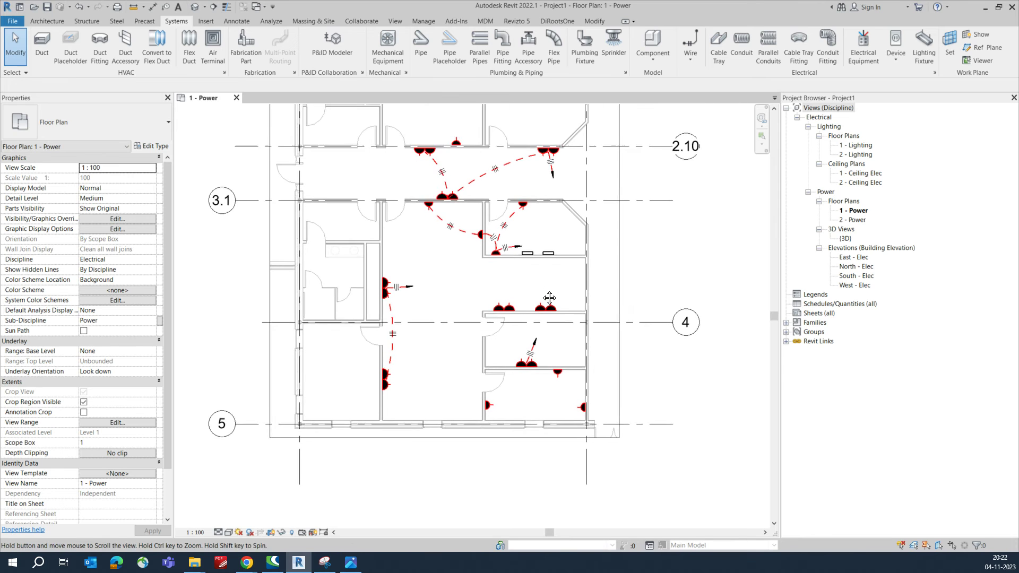
Create a power circuit for the two USB socket pairs and convert it to arc wires
{"action": "left_click", "coordinate": [492, 304]}
{"action": "left_click", "coordinate": [554, 304], "text": "ctrl"}
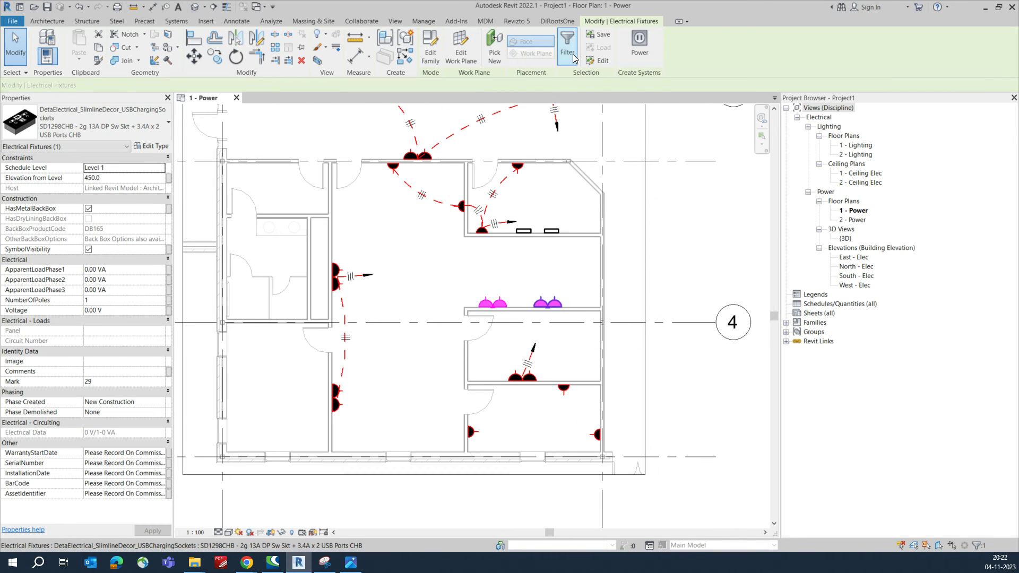
{"action": "left_click", "coordinate": [639, 45]}
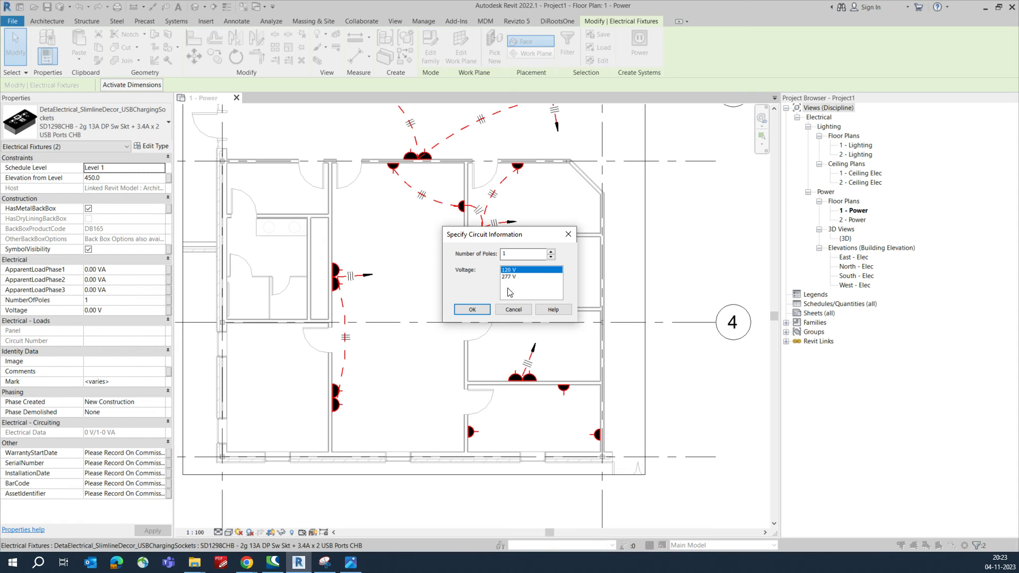
{"action": "left_click", "coordinate": [472, 310]}
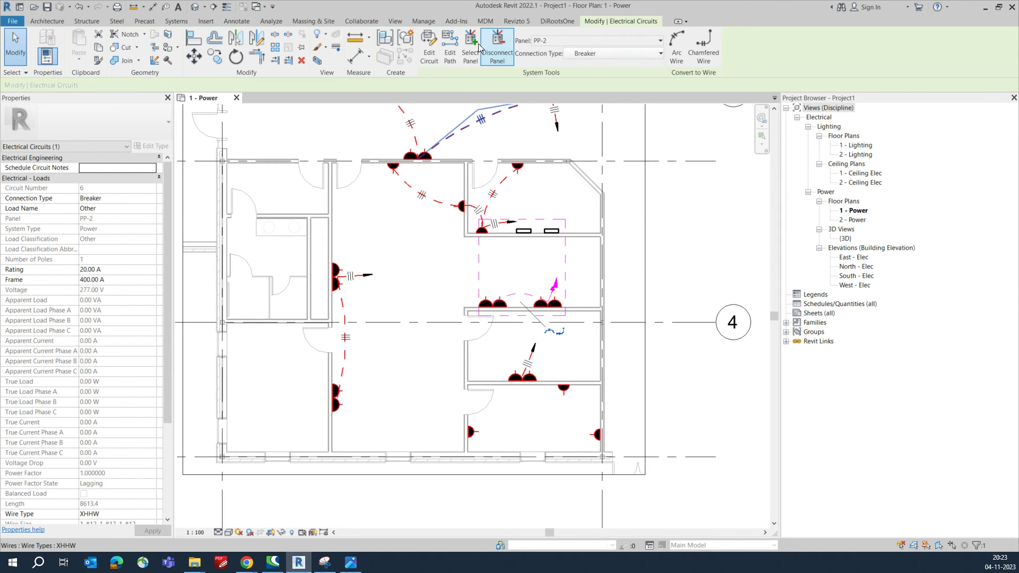
{"action": "key", "text": "Escape"}
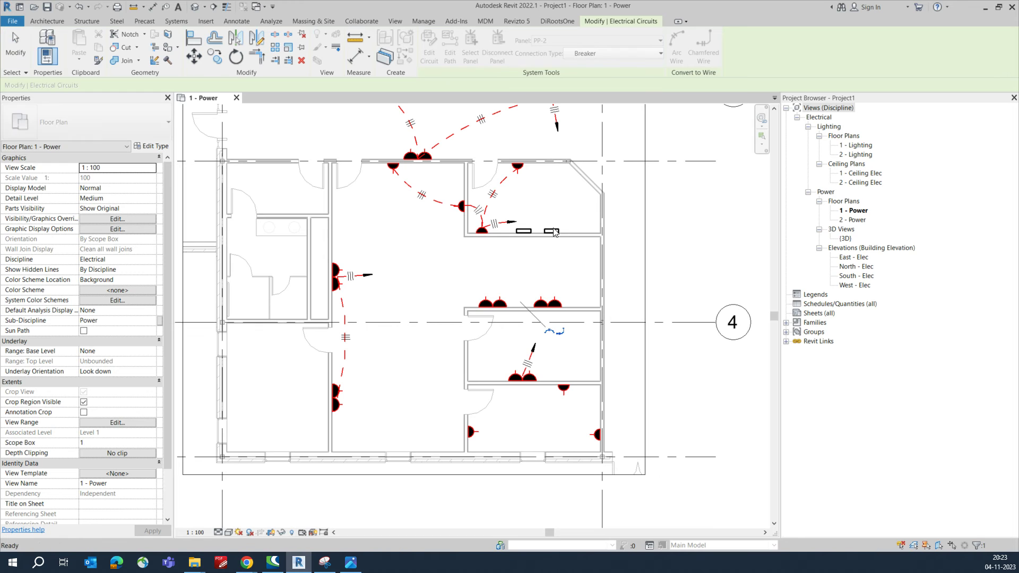
{"action": "left_click", "coordinate": [554, 232]}
{"action": "left_click", "coordinate": [676, 47]}
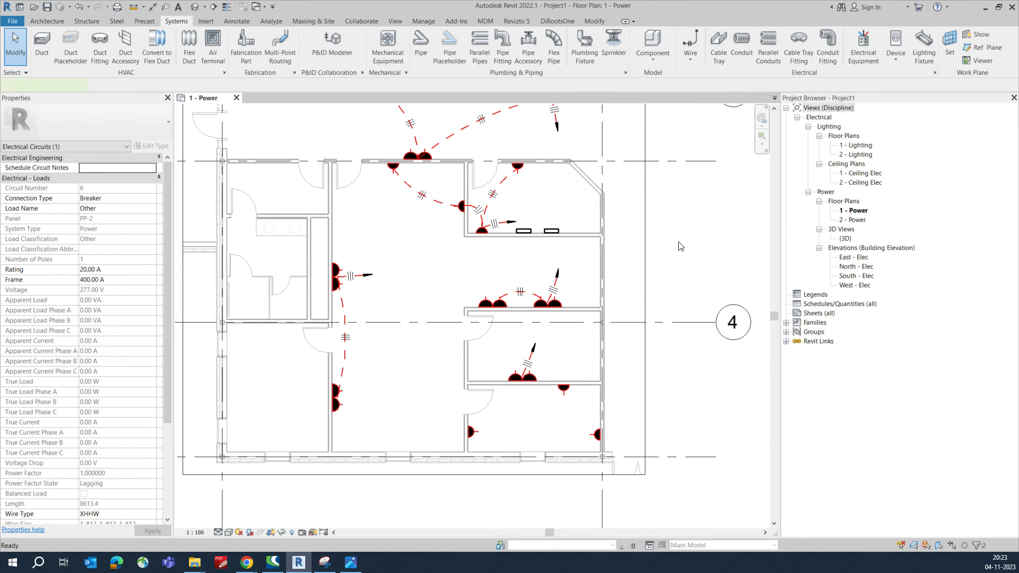
{"action": "left_click", "coordinate": [667, 251]}
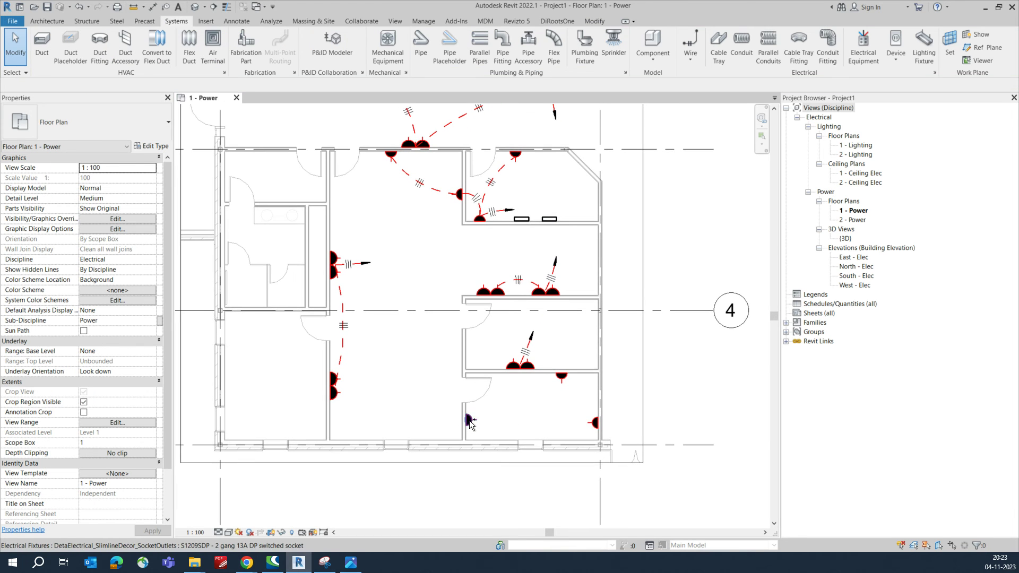
Circuit the three lower-right room sockets as circuit 7 on PP-2 with arc wiring
{"action": "left_click", "coordinate": [563, 377]}
{"action": "left_click", "coordinate": [468, 420], "text": "ctrl"}
{"action": "left_click", "coordinate": [594, 423], "text": "ctrl"}
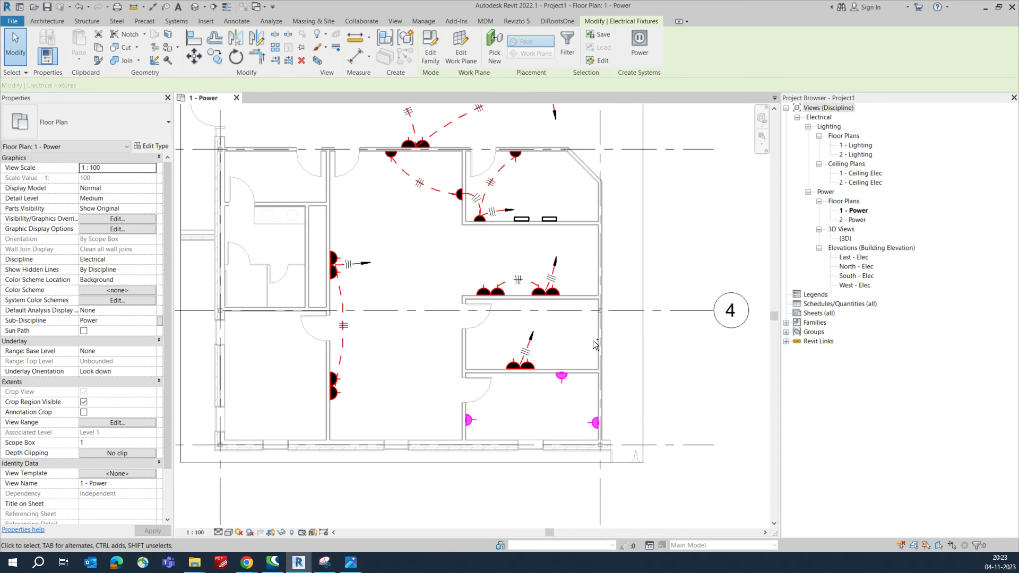
{"action": "left_click", "coordinate": [639, 46]}
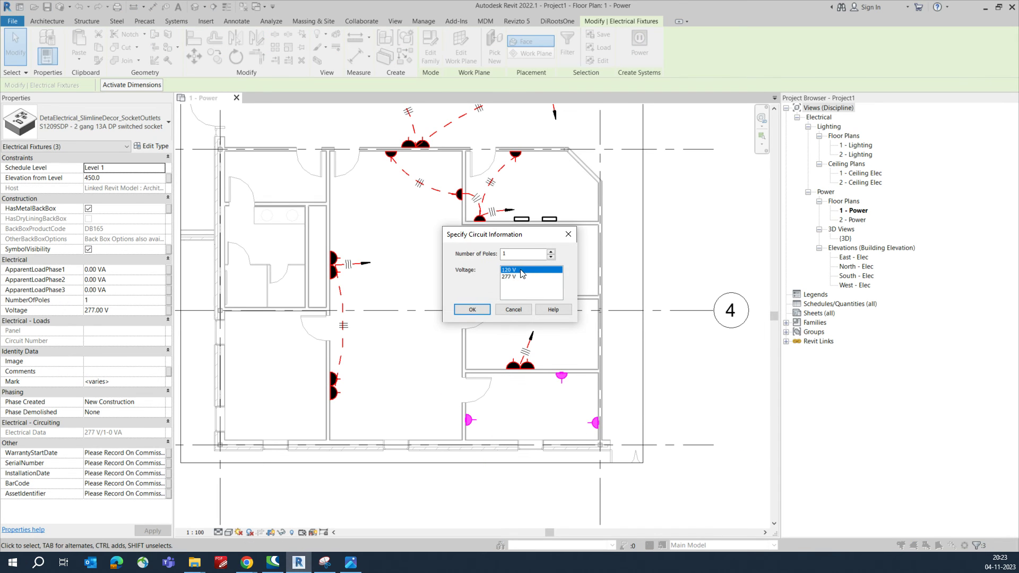
{"action": "left_click", "coordinate": [471, 313]}
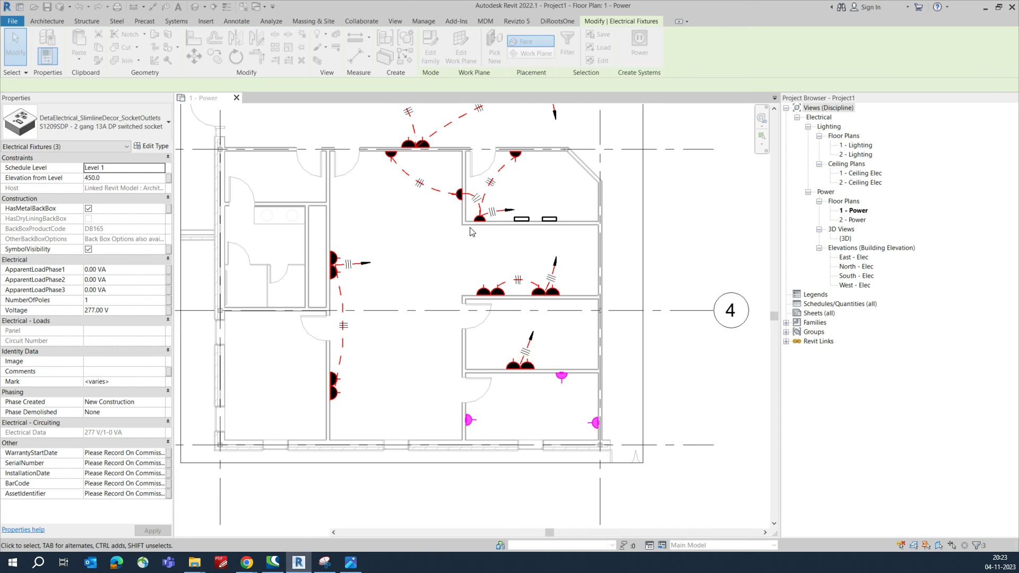
{"action": "left_click", "coordinate": [675, 42]}
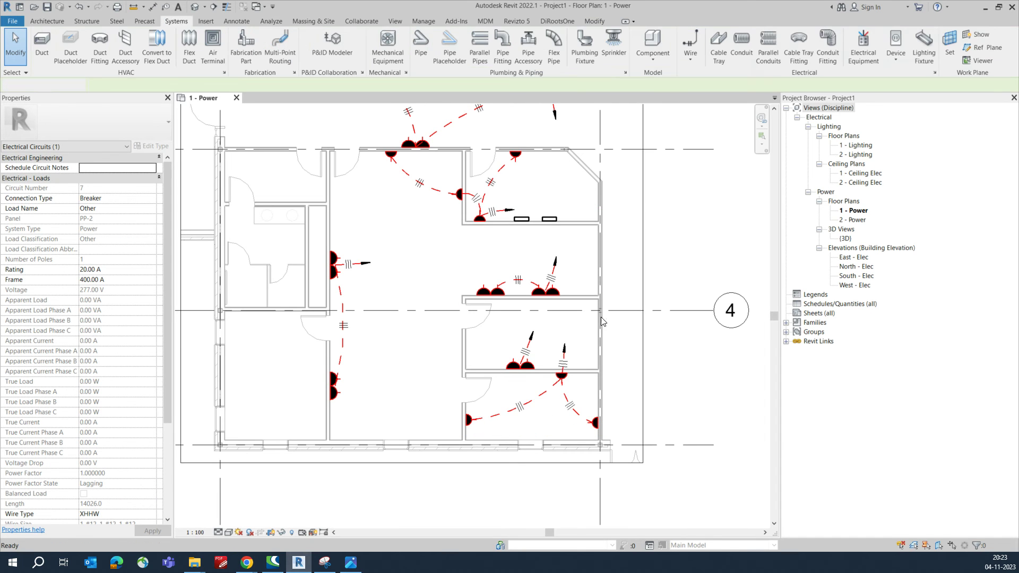
{"action": "scroll", "coordinate": [666, 306], "scroll_direction": "down", "scroll_amount": 2}
{"action": "scroll", "coordinate": [539, 337], "scroll_direction": "up", "scroll_amount": 5}
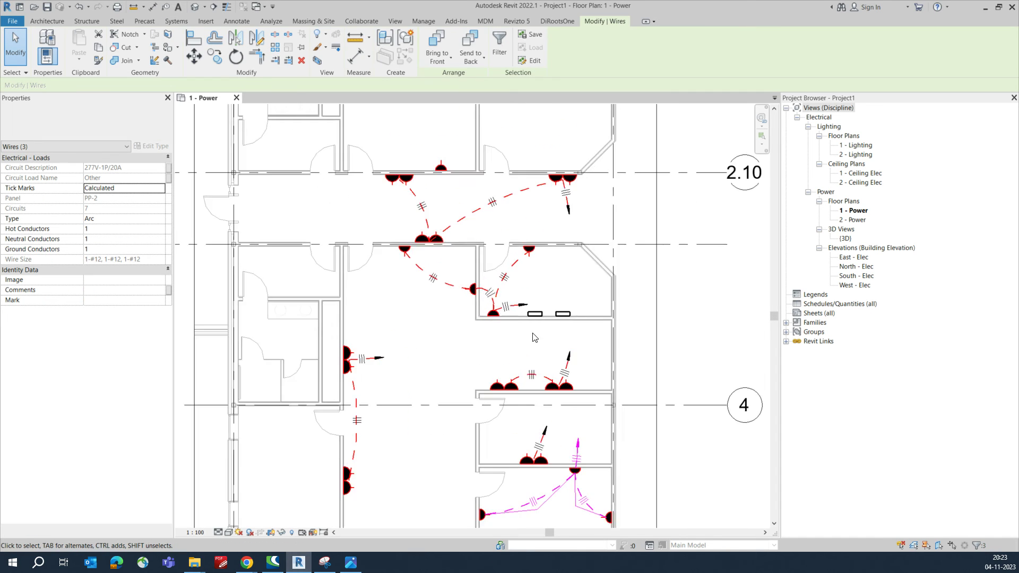
Tag the two panelboards with Tag by Category (TG), labelling them PP-1 and PP-2
{"action": "key", "text": "t"}
{"action": "key", "text": "g"}
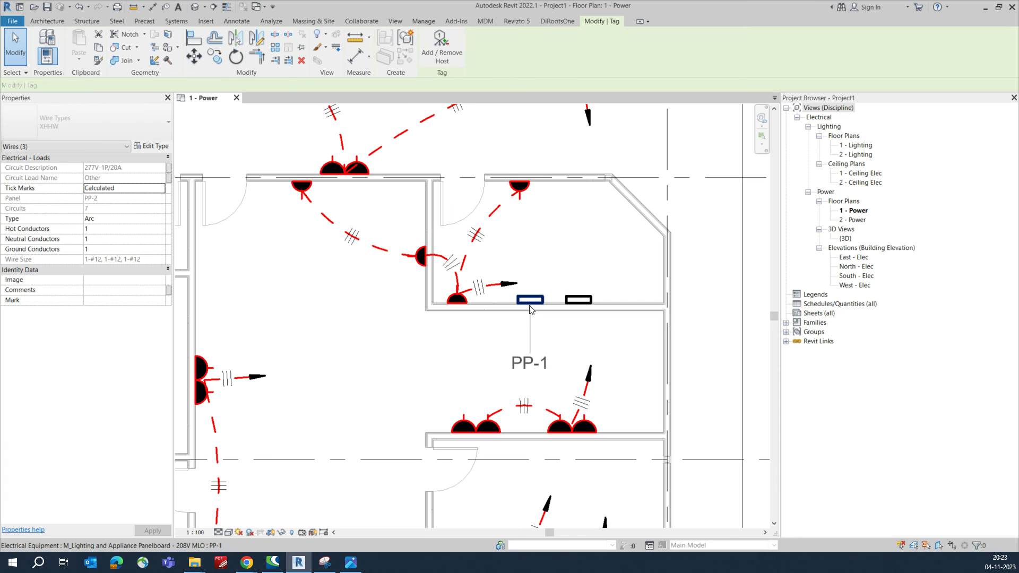
{"action": "left_click", "coordinate": [530, 304]}
{"action": "key", "text": "Escape"}
{"action": "left_click", "coordinate": [531, 365]}
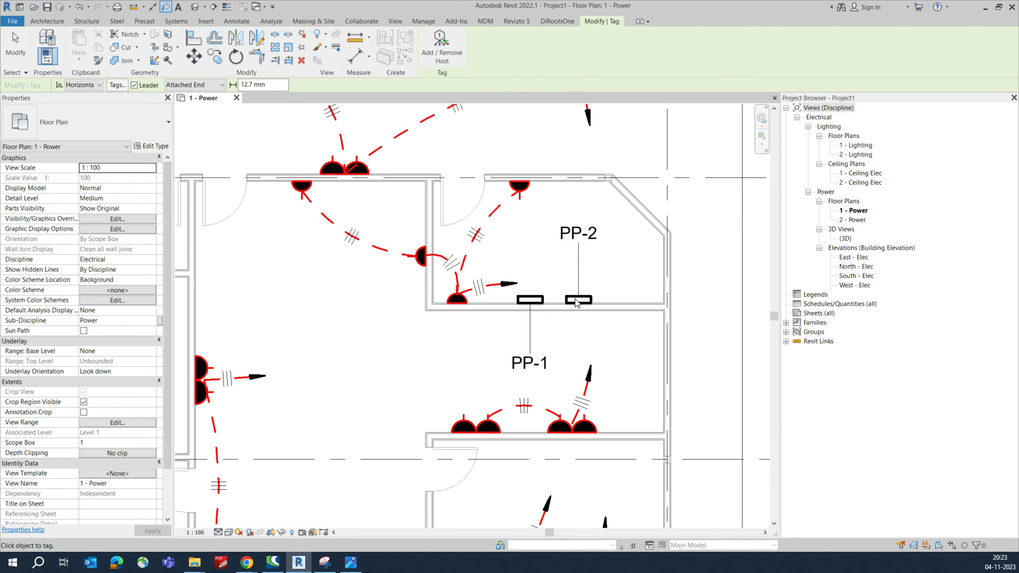
{"action": "key", "text": "Escape"}
{"action": "scroll", "coordinate": [576, 303], "scroll_direction": "down", "scroll_amount": 2}
{"action": "scroll", "coordinate": [374, 348], "scroll_direction": "up", "scroll_amount": 2}
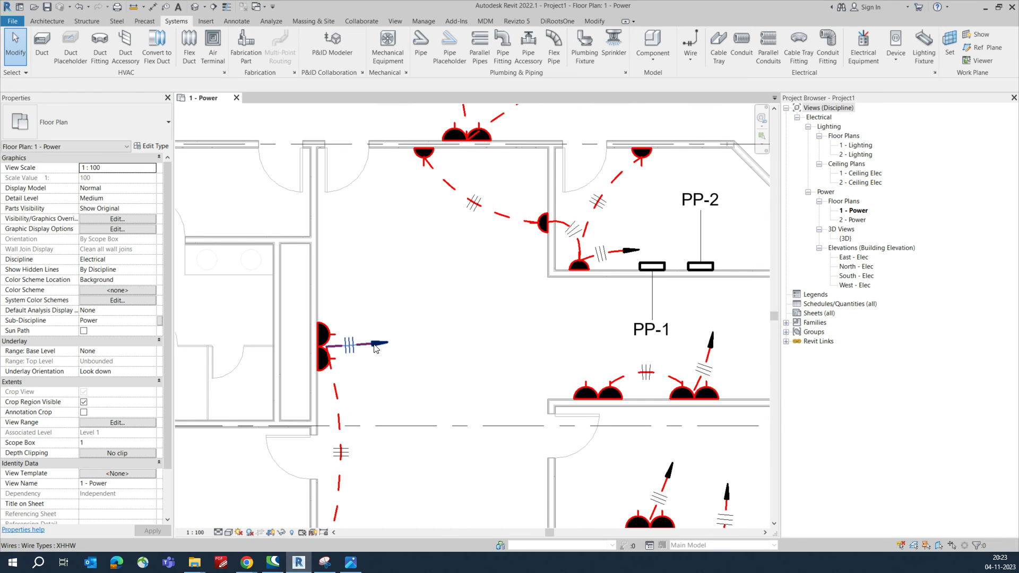
Start Tag by Category (TG) for the wires with the Leader option unchecked
{"action": "key", "text": "t"}
{"action": "key", "text": "g"}
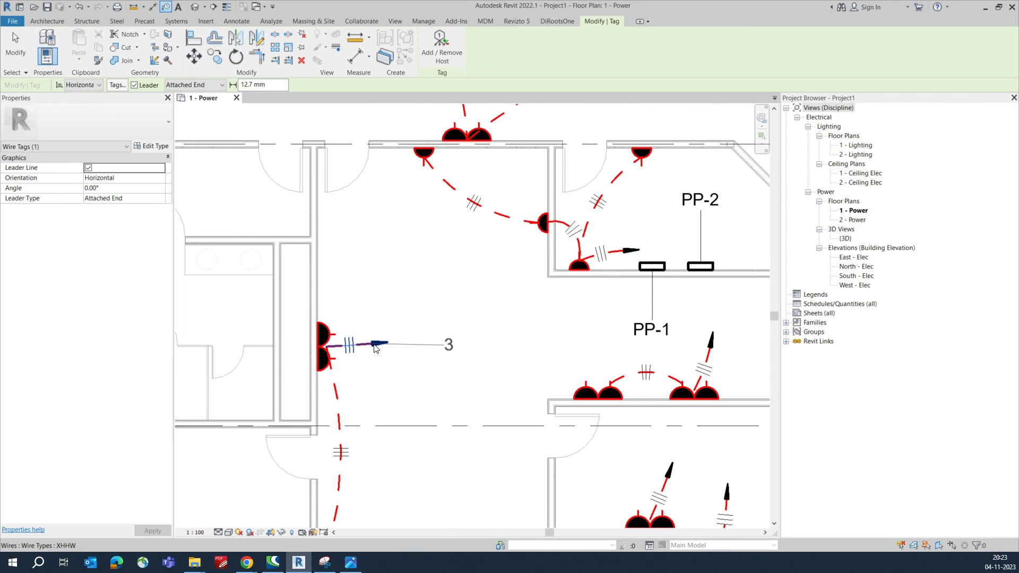
{"action": "scroll", "coordinate": [374, 348], "scroll_direction": "down", "scroll_amount": 5}
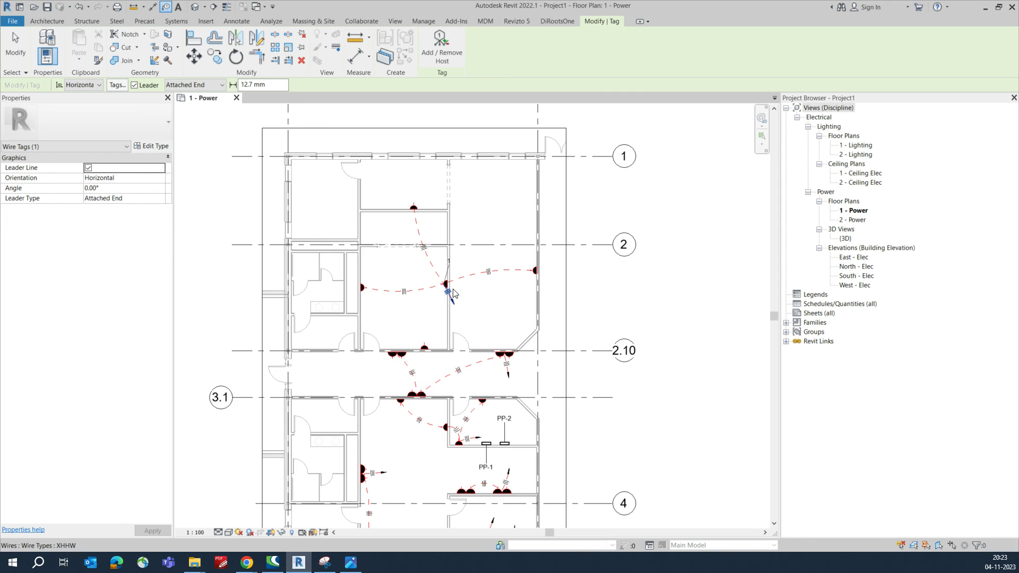
{"action": "scroll", "coordinate": [453, 293], "scroll_direction": "up", "scroll_amount": 3}
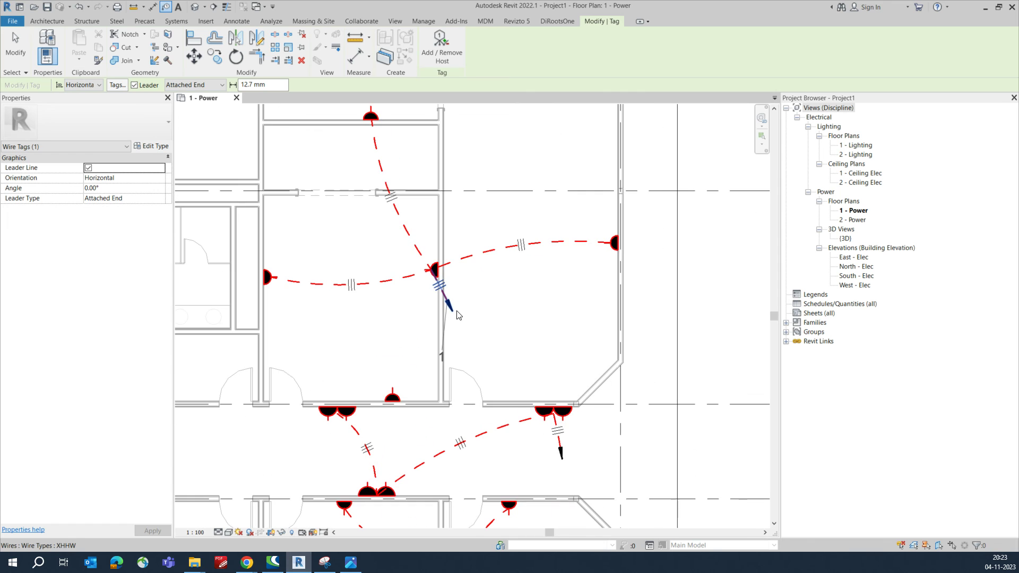
{"action": "left_click", "coordinate": [134, 85]}
{"action": "scroll", "coordinate": [453, 314], "scroll_direction": "up", "scroll_amount": 2}
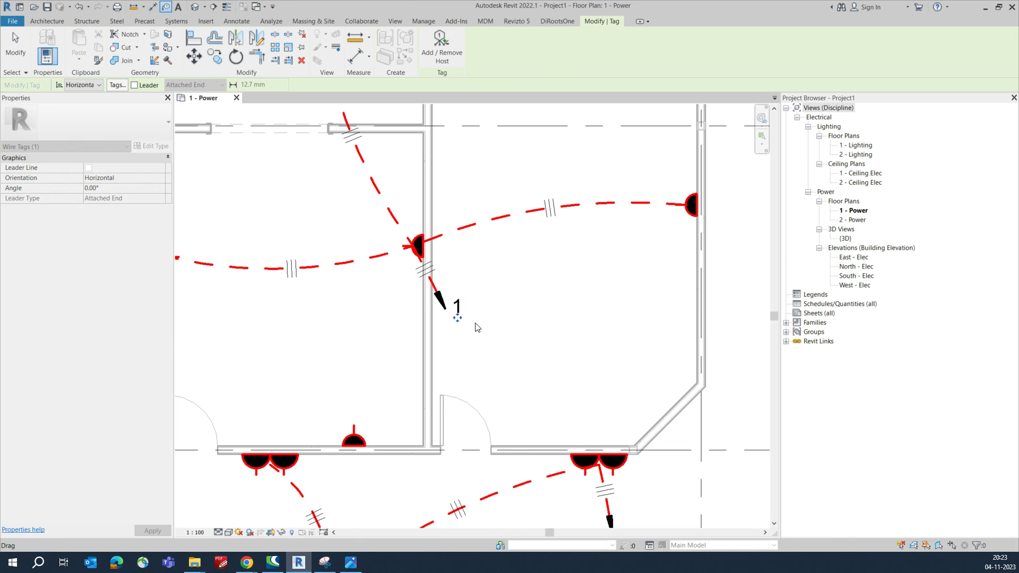
{"action": "scroll", "coordinate": [493, 374], "scroll_direction": "down", "scroll_amount": 1}
Tag the wires of circuits 1, 2, 3, 6 and 5, moving tag 6 above its wire
{"action": "left_click", "coordinate": [493, 373]}
{"action": "scroll", "coordinate": [531, 318], "scroll_direction": "down", "scroll_amount": 3}
{"action": "scroll", "coordinate": [698, 365], "scroll_direction": "up", "scroll_amount": 1}
{"action": "left_click", "coordinate": [699, 367]}
{"action": "middle_click_drag", "start_coordinate": [446, 499], "coordinate": [498, 330]}
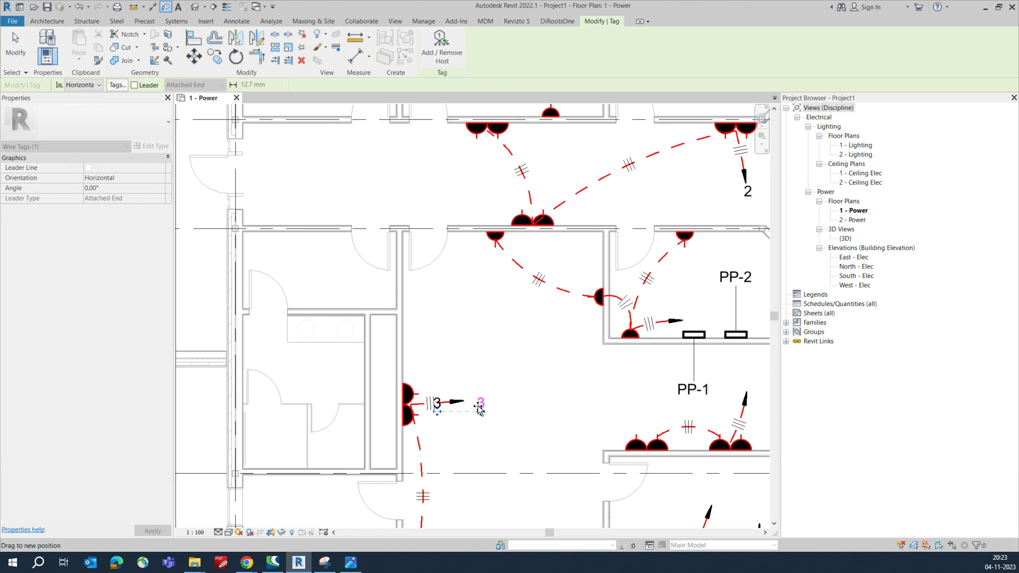
{"action": "left_click", "coordinate": [479, 407]}
{"action": "middle_click_drag", "start_coordinate": [731, 443], "coordinate": [652, 326]}
{"action": "left_click", "coordinate": [659, 311]}
{"action": "left_click_drag", "start_coordinate": [674, 272], "coordinate": [675, 260]}
{"action": "left_click", "coordinate": [582, 208]}
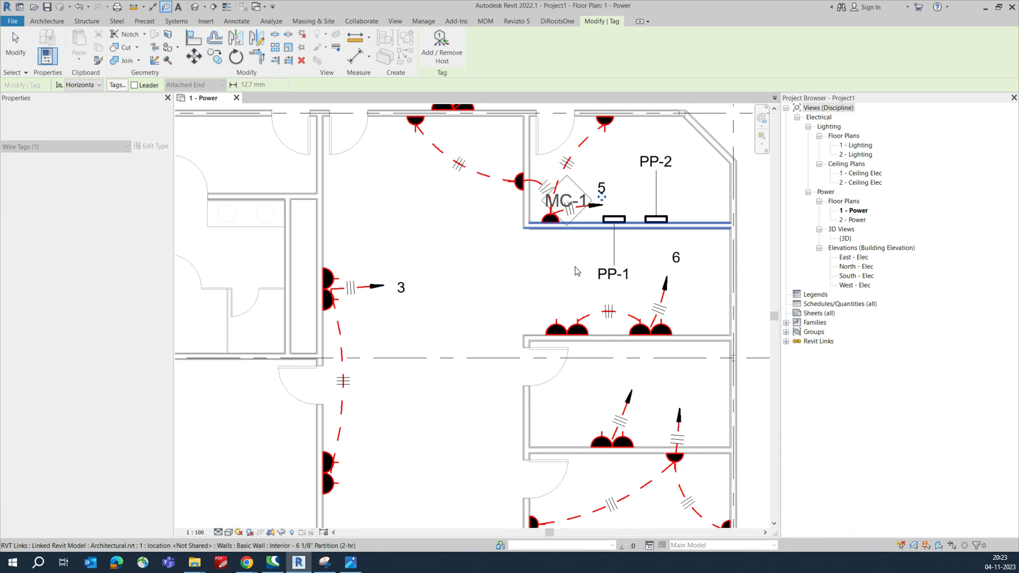
Tag circuits 4 and 7, adjusting each tag's position beside its wire
{"action": "scroll", "coordinate": [596, 339], "scroll_direction": "down", "scroll_amount": 2}
{"action": "scroll", "coordinate": [603, 353], "scroll_direction": "up", "scroll_amount": 3}
{"action": "left_click", "coordinate": [604, 352]}
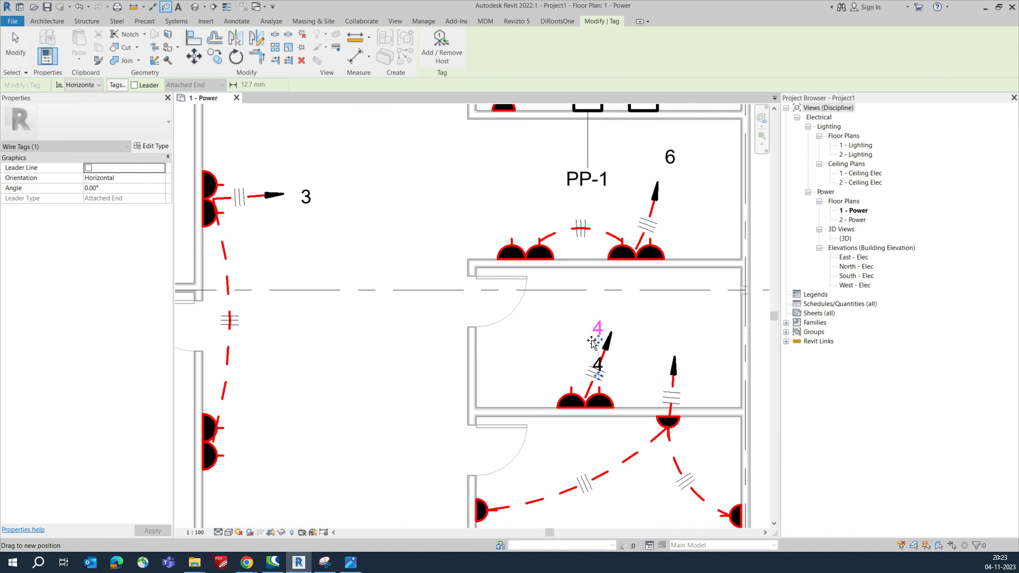
{"action": "left_click_drag", "start_coordinate": [594, 343], "coordinate": [593, 342]}
{"action": "left_click", "coordinate": [669, 367]}
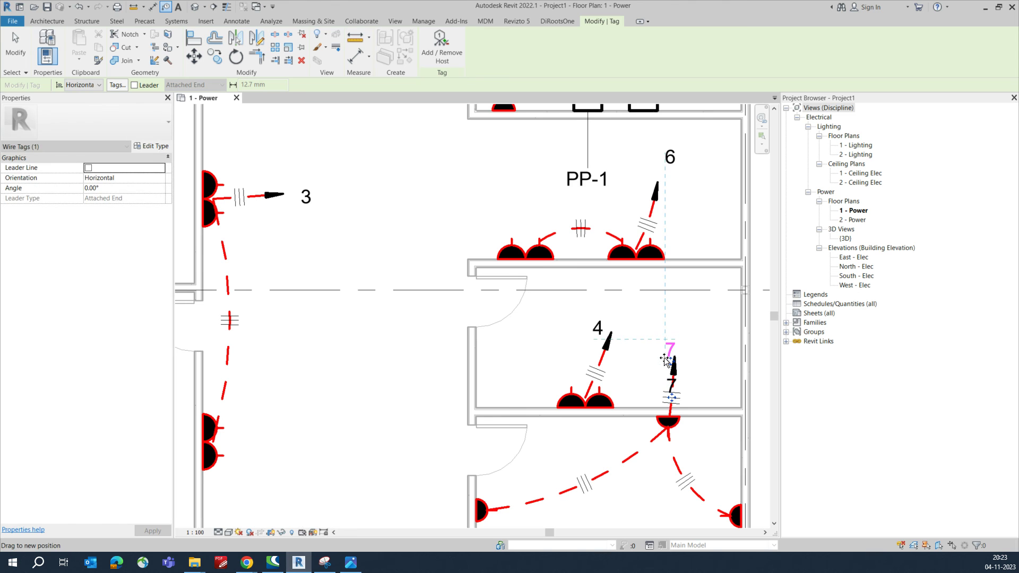
{"action": "left_click_drag", "start_coordinate": [665, 360], "coordinate": [665, 360]}
{"action": "scroll", "coordinate": [627, 297], "scroll_direction": "down", "scroll_amount": 5}
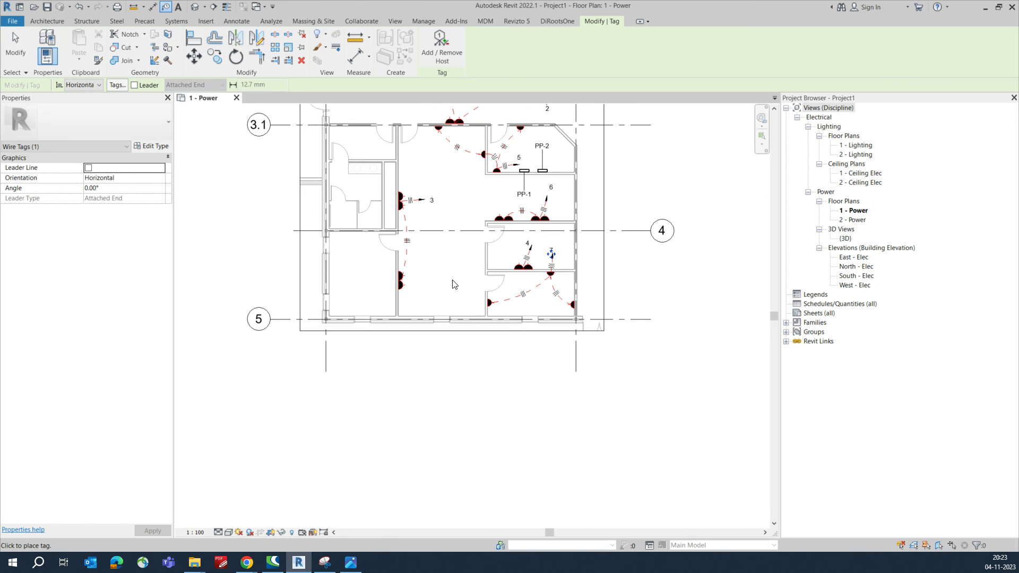
{"action": "middle_click_drag", "start_coordinate": [453, 249], "coordinate": [467, 374]}
{"action": "key", "text": "Escape"}
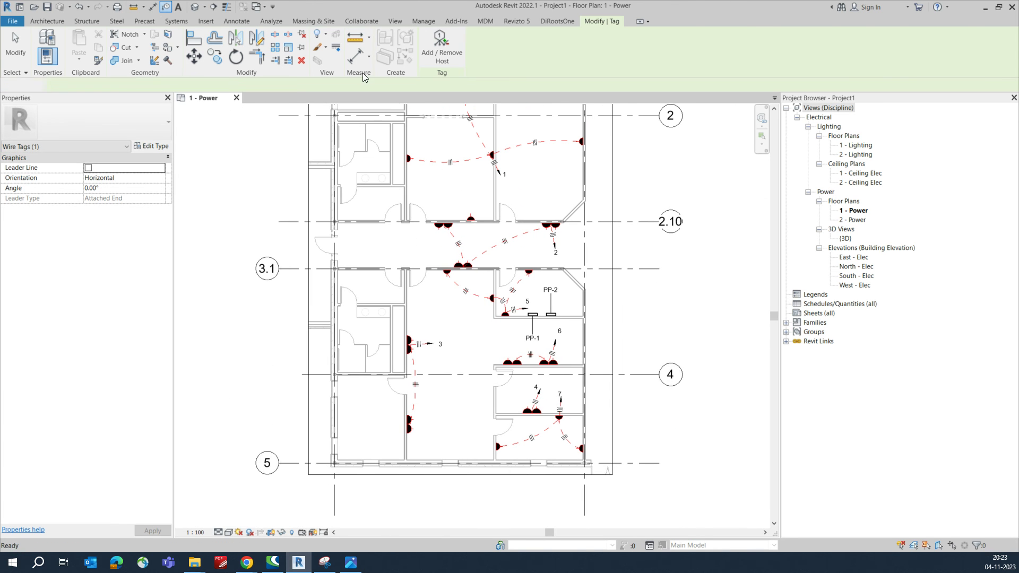
{"action": "key", "text": "Escape"}
{"action": "key", "text": "s"}
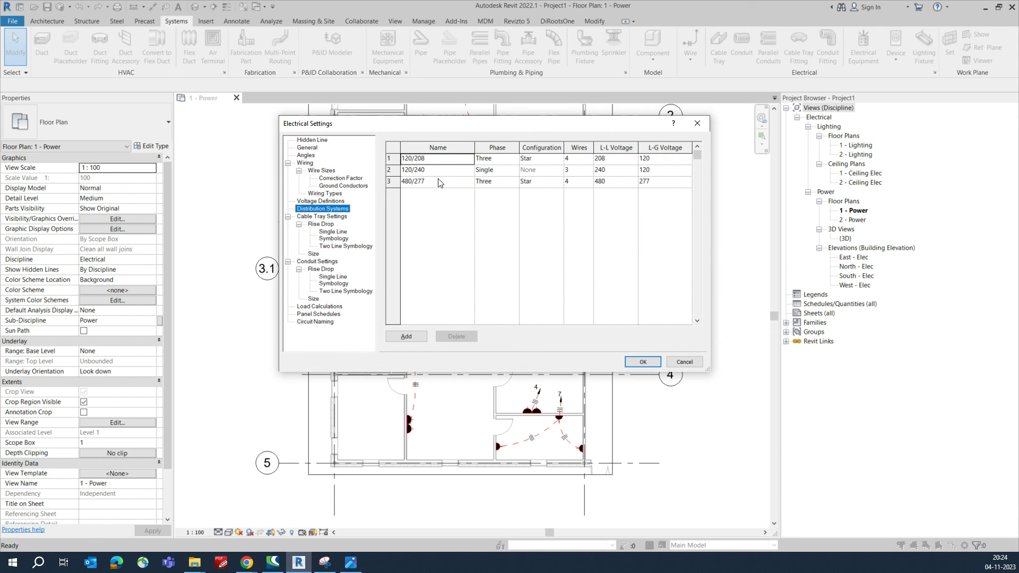
{"action": "left_click", "coordinate": [329, 201]}
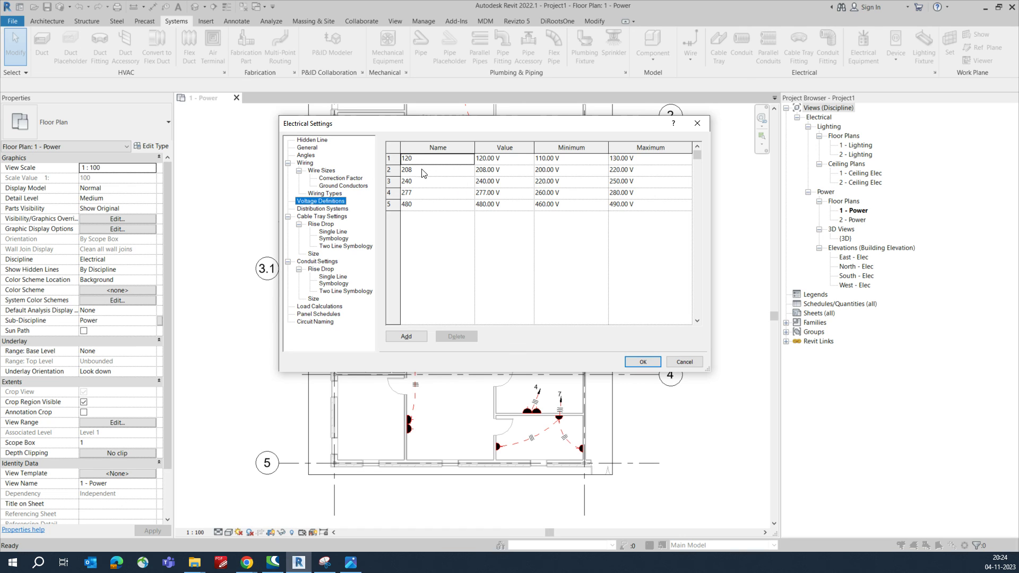
{"action": "left_click", "coordinate": [343, 209]}
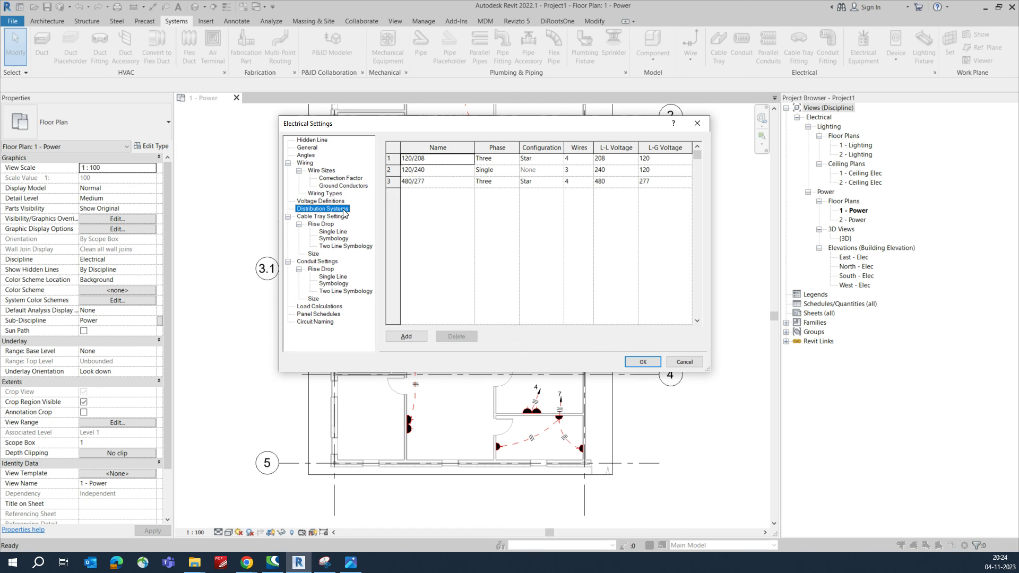
{"action": "left_click", "coordinate": [641, 363]}
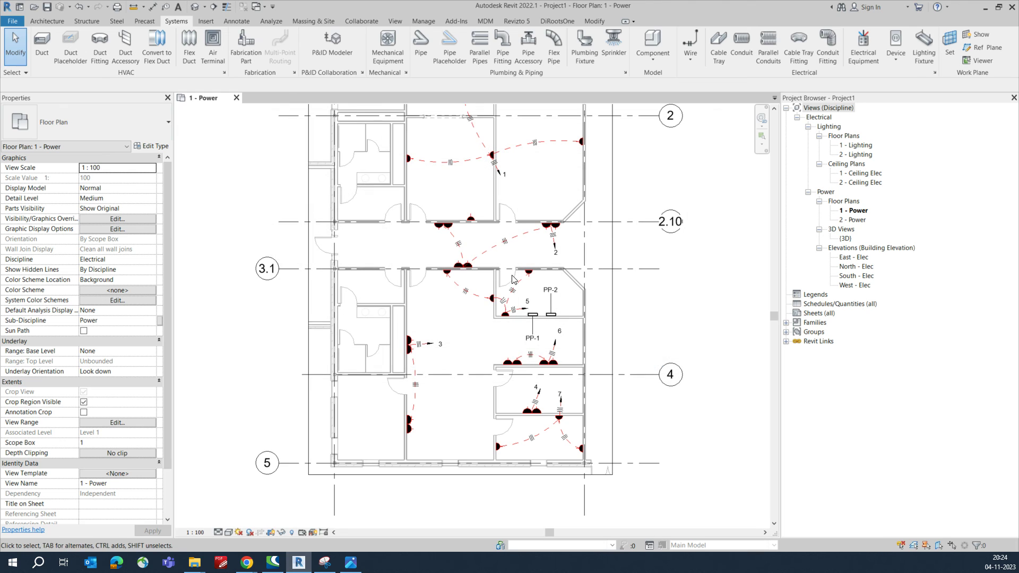